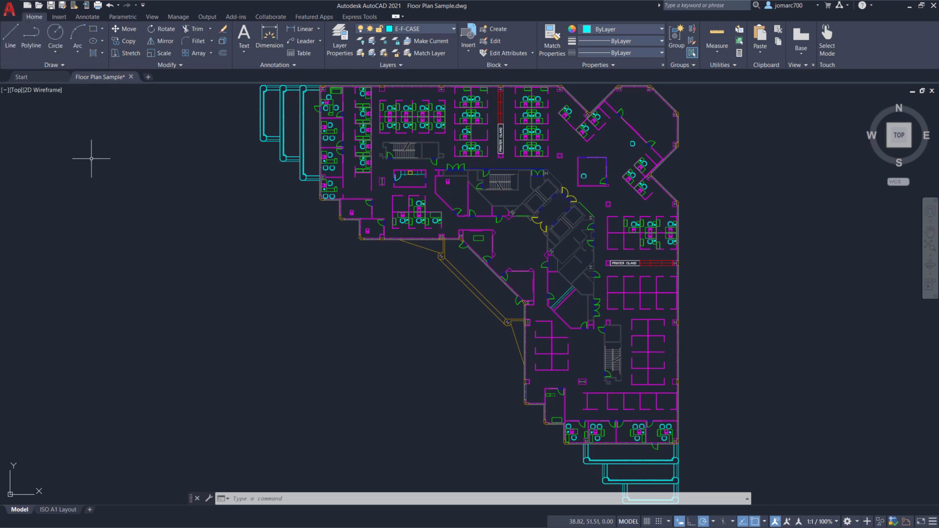
- Create a new drawing from the acad.dwt template
key("ctrl+n")
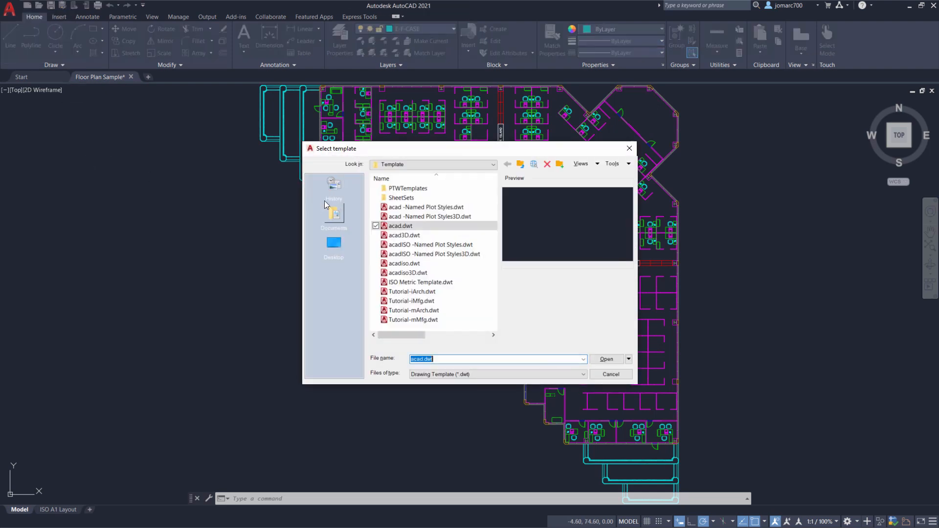
double_click(431, 227)
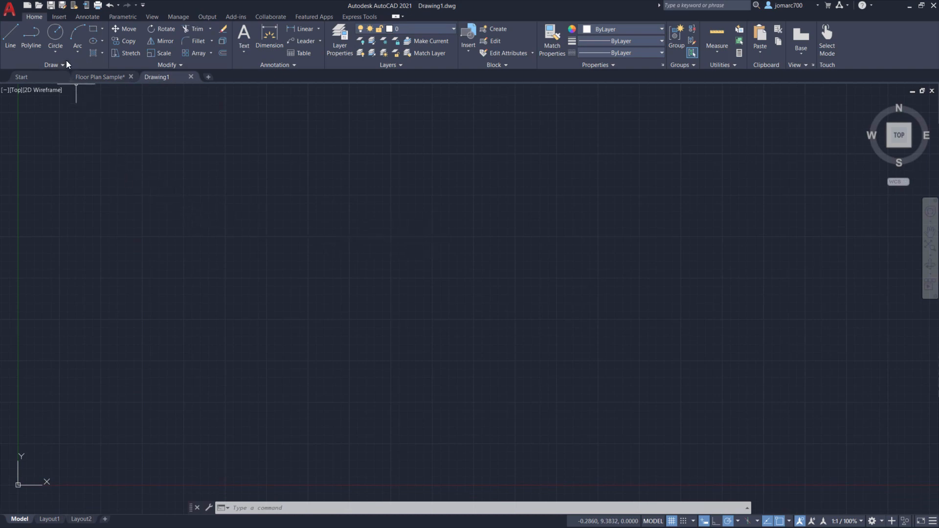
- Draw a rectangle with its first corner at 0,0, 100 units wide and 50 units high
left_click(103, 30)
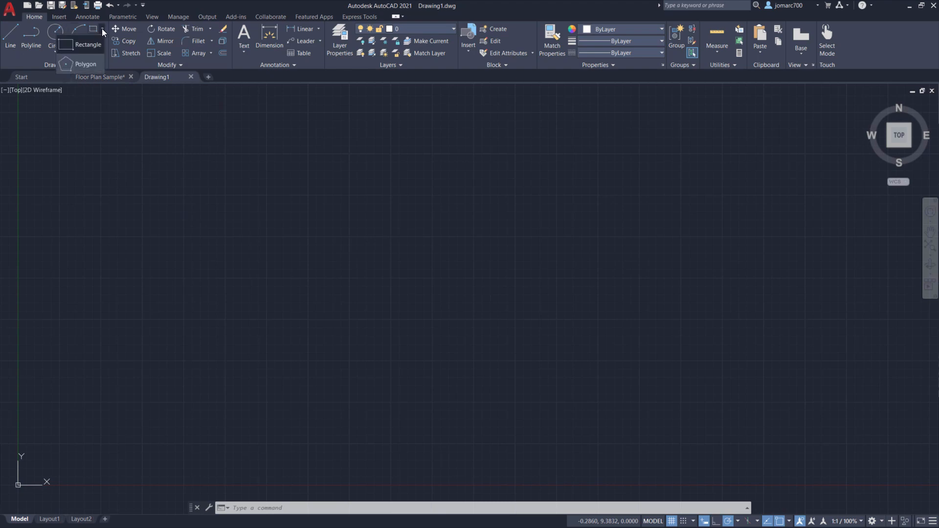
left_click(81, 45)
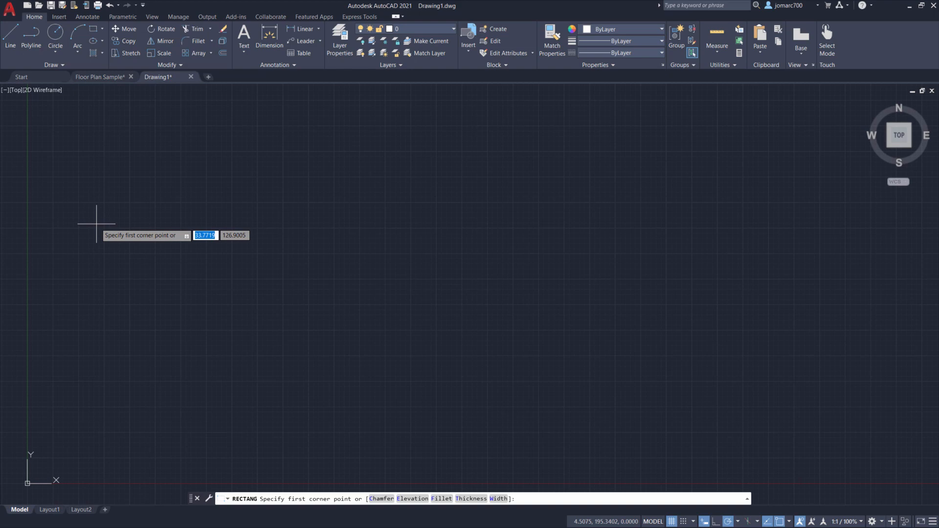
type("0")
key("Tab")
type("0")
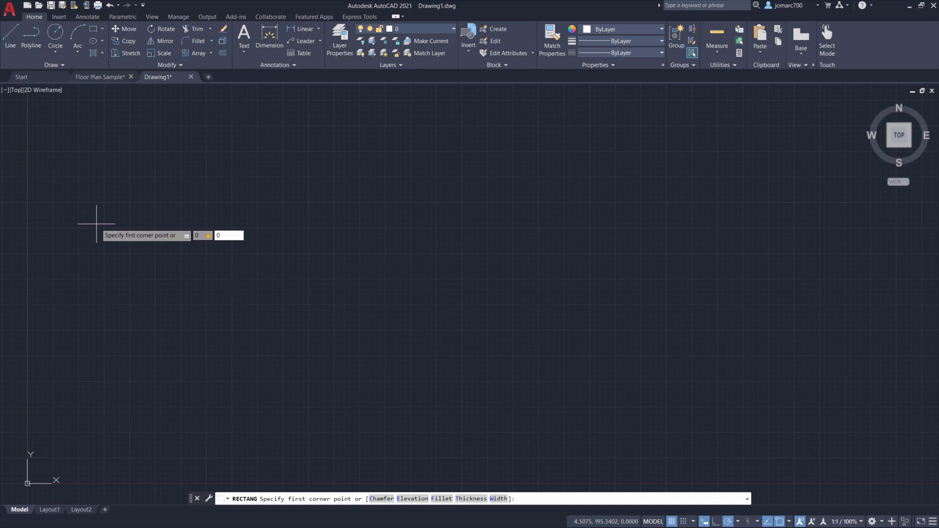
key("Return")
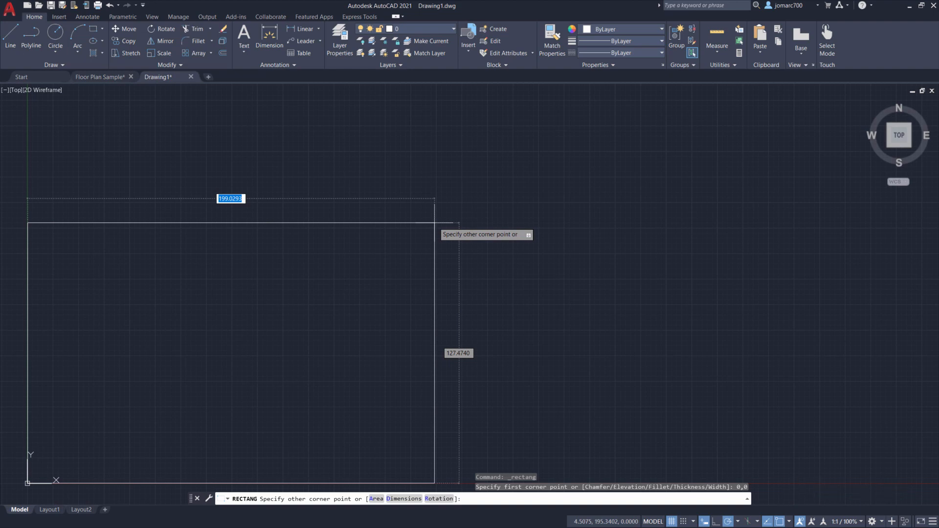
type("100")
key("Tab")
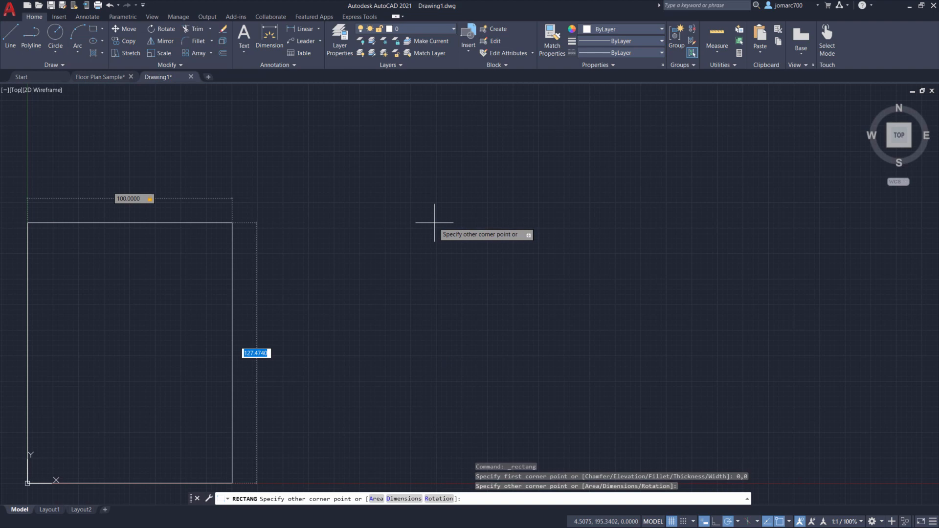
type("50")
key("Return")
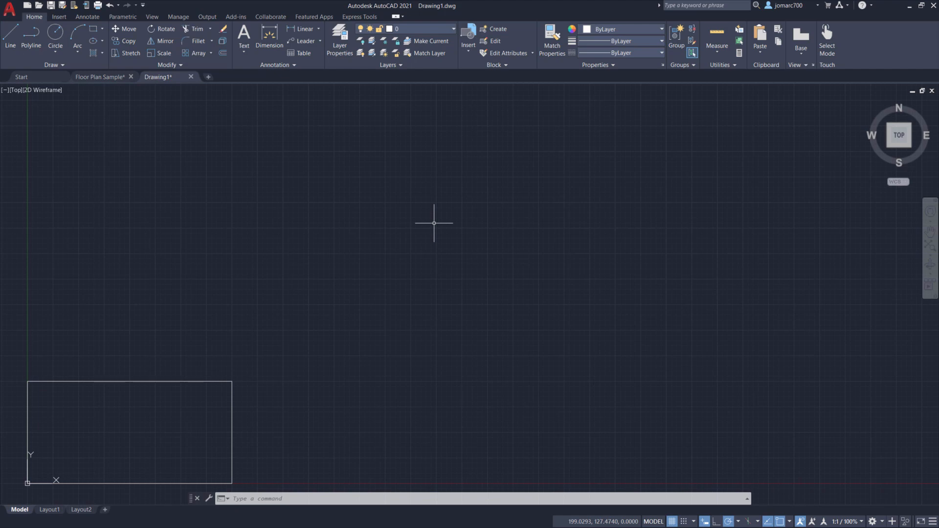
- Examine the rectangle at the origin at several zoom levels and view positions
scroll(434, 223, "down", 5)
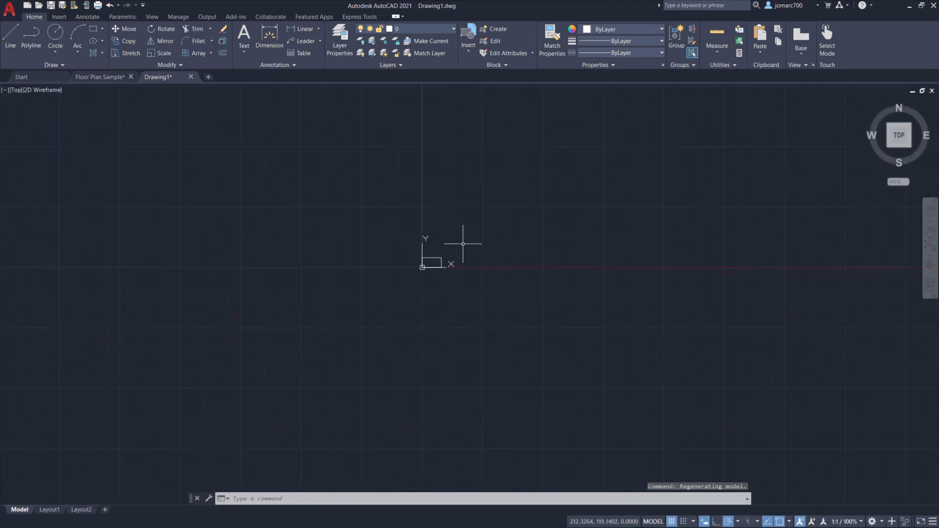
scroll(460, 245, "up", 5)
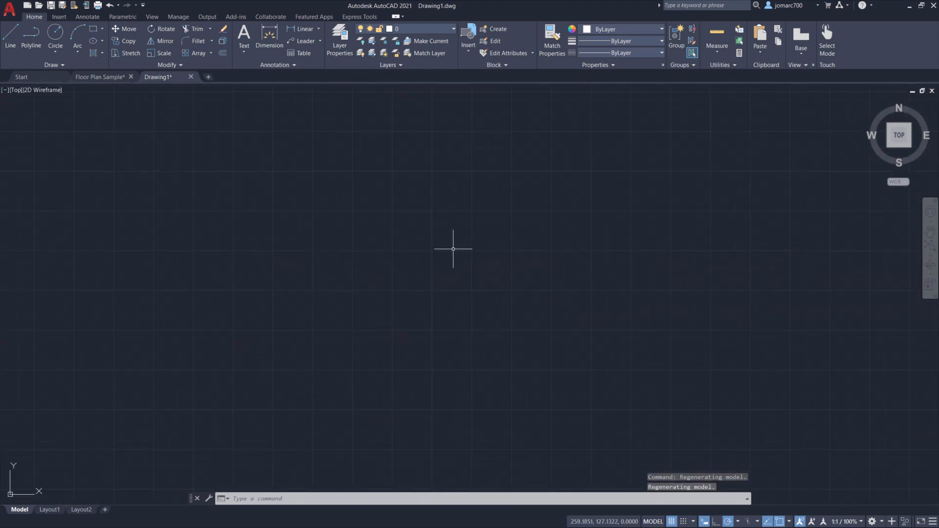
scroll(570, 215, "down", 7)
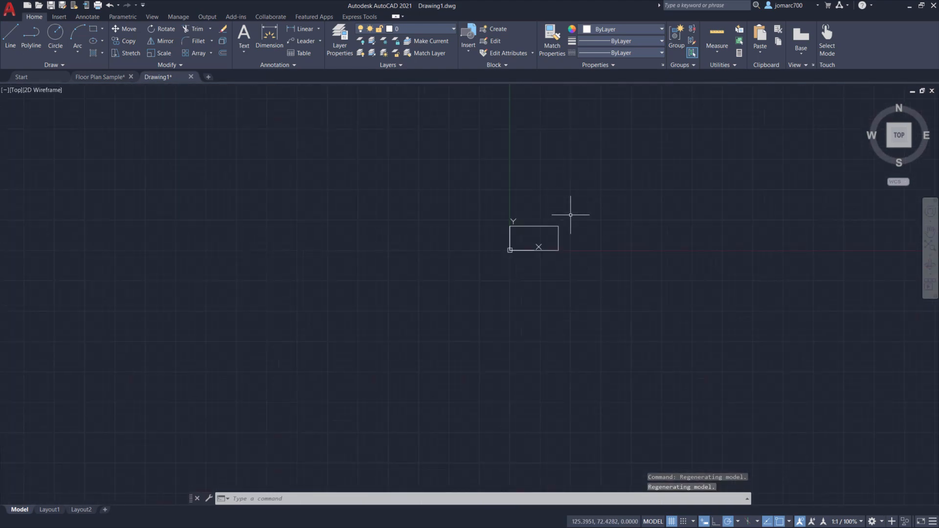
scroll(571, 215, "down", 2)
scroll(543, 235, "up", 8)
scroll(513, 234, "down", 6)
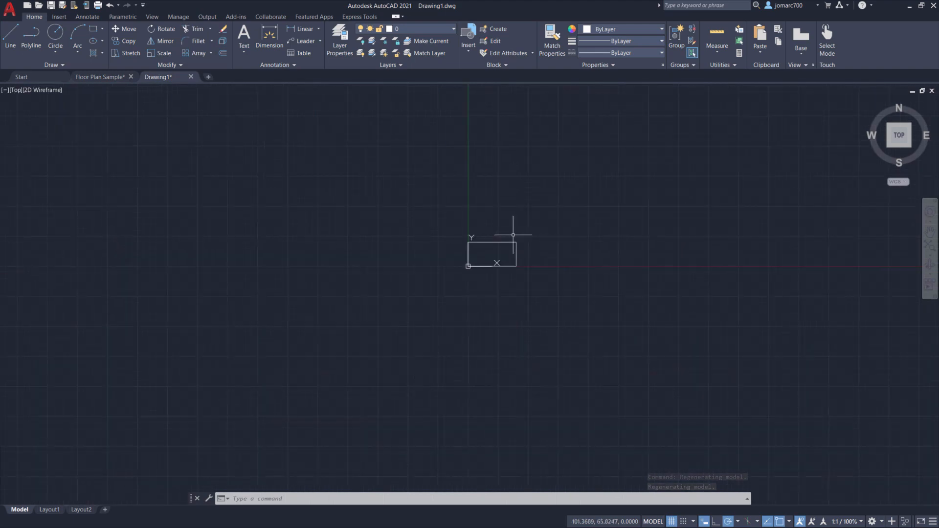
scroll(513, 235, "down", 1)
scroll(520, 227, "up", 7)
scroll(522, 229, "down", 4)
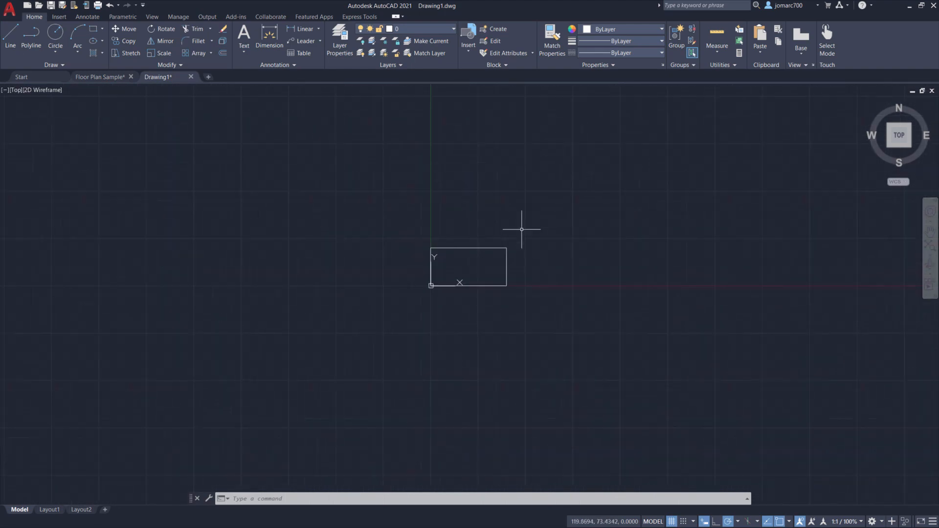
scroll(522, 229, "down", 8)
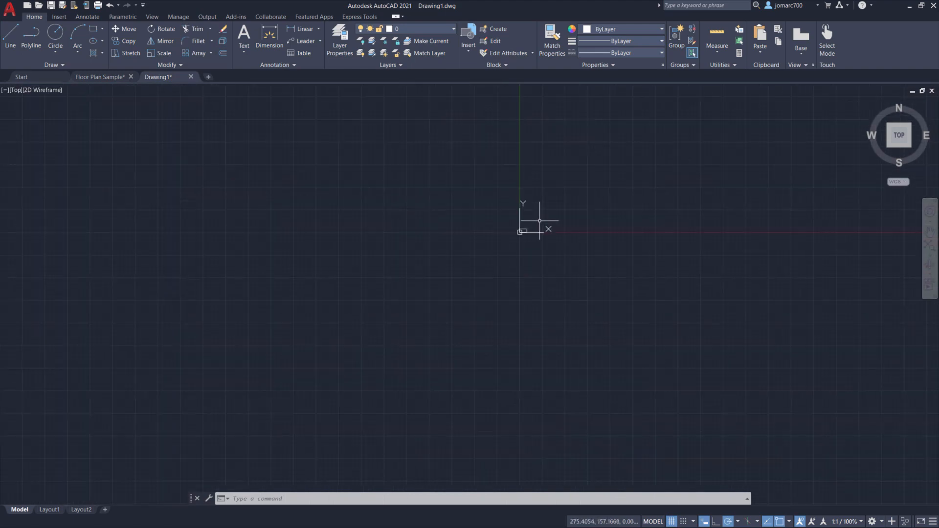
middle_click_drag(537, 225, 516, 248)
scroll(520, 245, "down", 2)
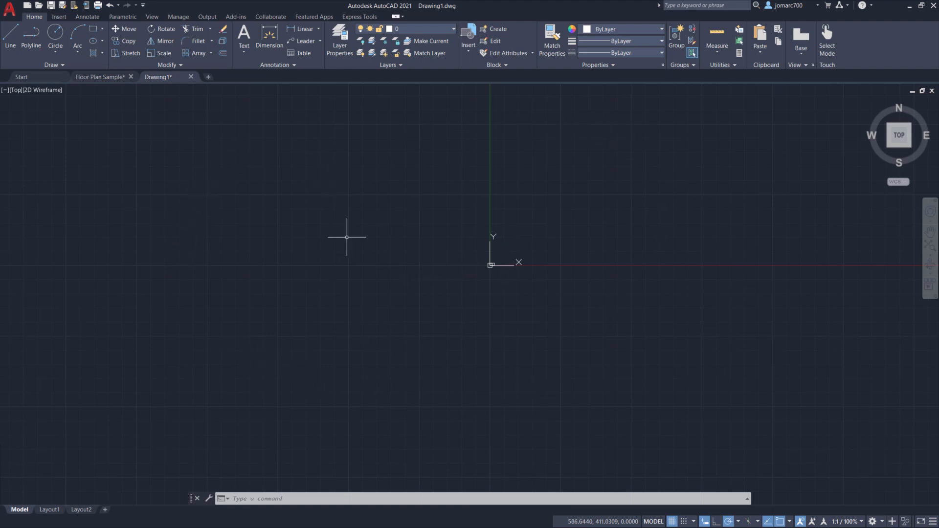
- Fit the whole rectangle in the view with a margin around it
middle_click(536, 212)
middle_click(535, 212)
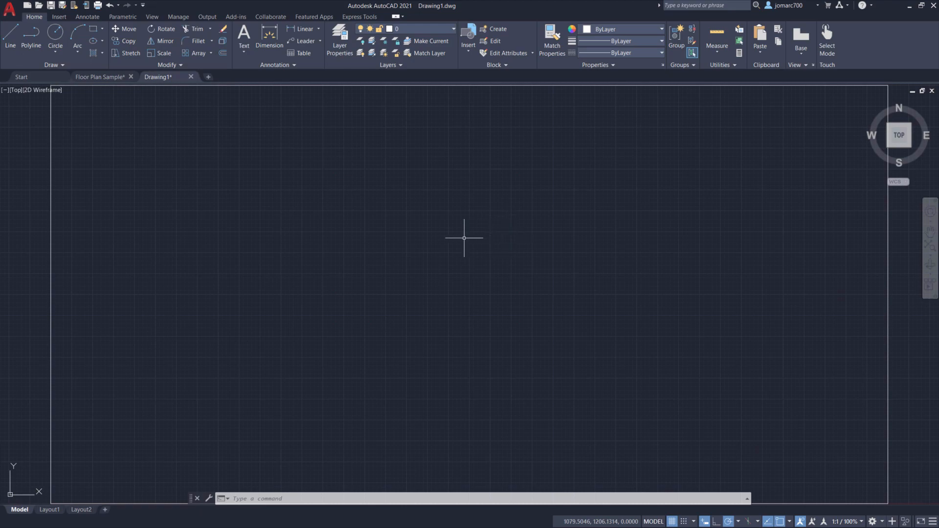
scroll(443, 231, "down", 2)
mouse_move(443, 231)
middle_mouse_down()
mouse_move(528, 220)
mouse_move(589, 235)
mouse_move(556, 260)
mouse_move(457, 255)
mouse_move(455, 220)
mouse_move(505, 203)
mouse_move(523, 239)
mouse_move(512, 252)
mouse_move(455, 257)
mouse_move(461, 225)
mouse_move(509, 213)
mouse_move(513, 236)
mouse_move(493, 256)
mouse_move(470, 260)
mouse_move(447, 249)
mouse_move(448, 233)
mouse_move(478, 212)
mouse_move(473, 253)
mouse_move(448, 209)
mouse_move(562, 222)
mouse_move(455, 293)
mouse_move(410, 227)
mouse_move(509, 218)
mouse_move(466, 254)
mouse_move(465, 246)
middle_mouse_up()
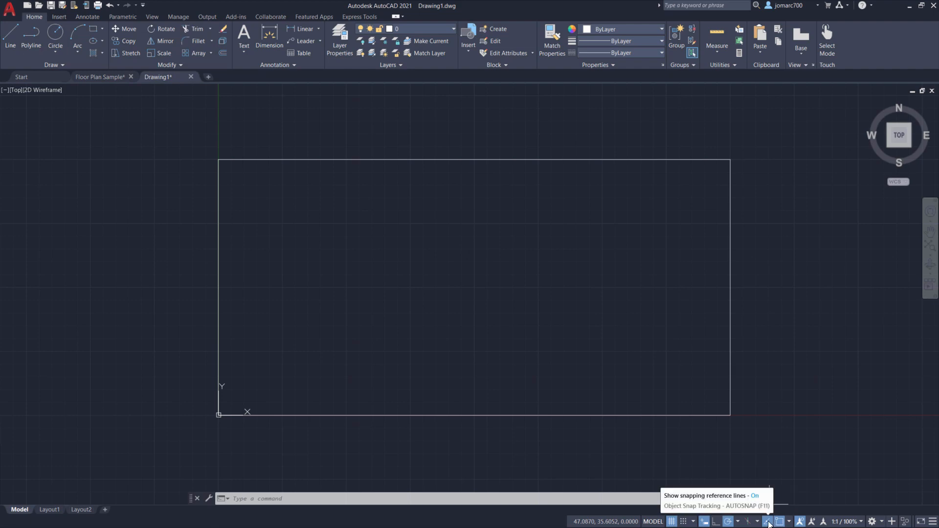
- Switch object snap tracking and object snap off and back on
left_click(769, 523)
left_click(768, 523)
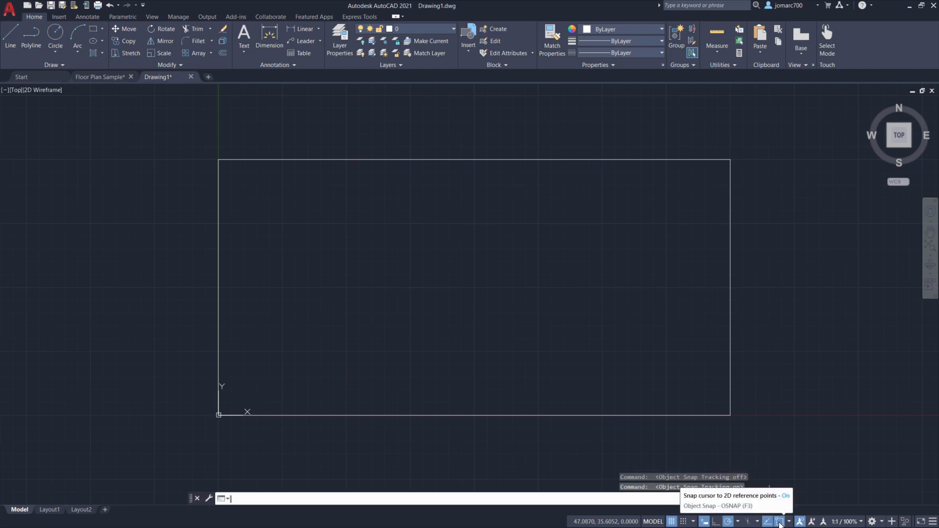
left_click(780, 523)
left_click(780, 523)
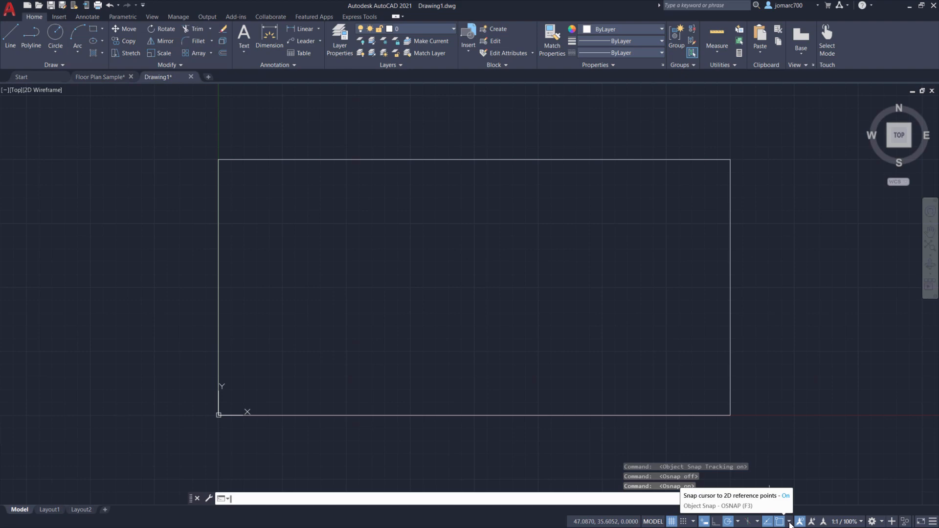
- Review the object snap modes in the drafting settings, including Midpoint and Extension, and accept them
left_click(789, 522)
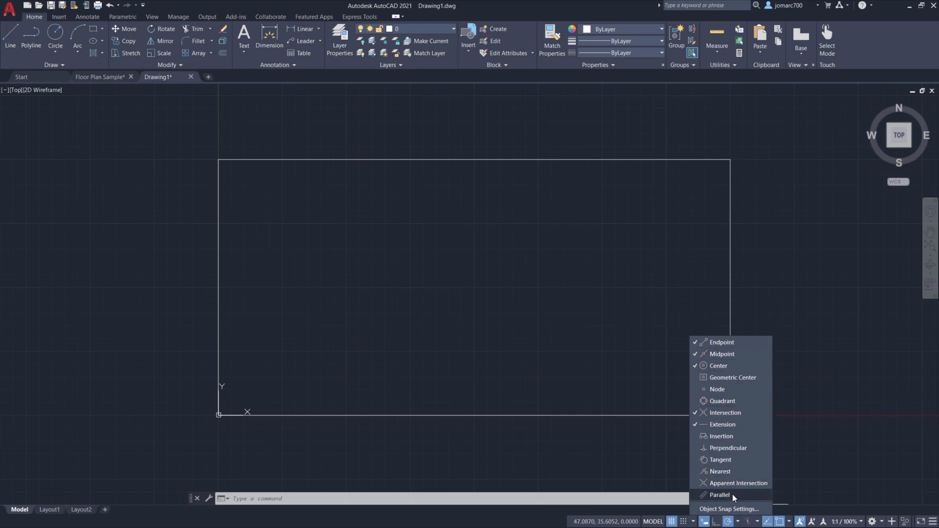
left_click(732, 509)
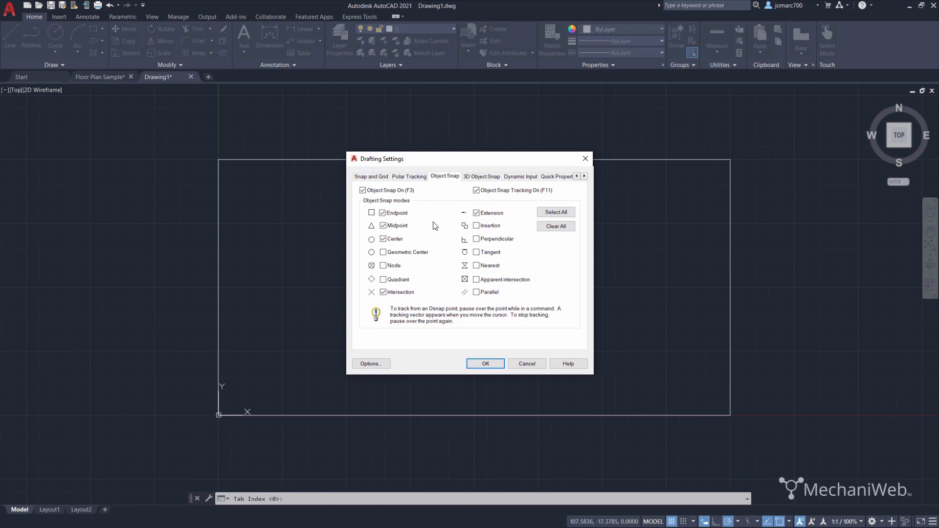
left_click(384, 226)
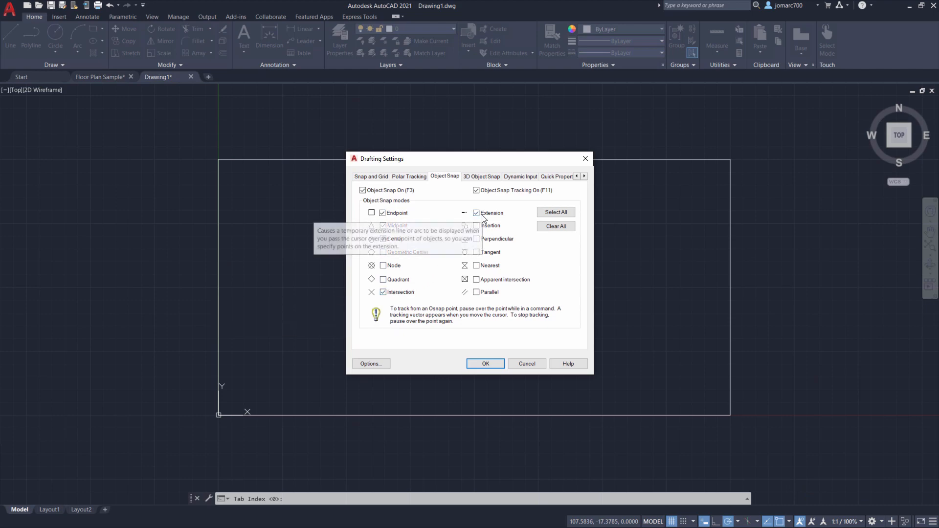
left_click(484, 364)
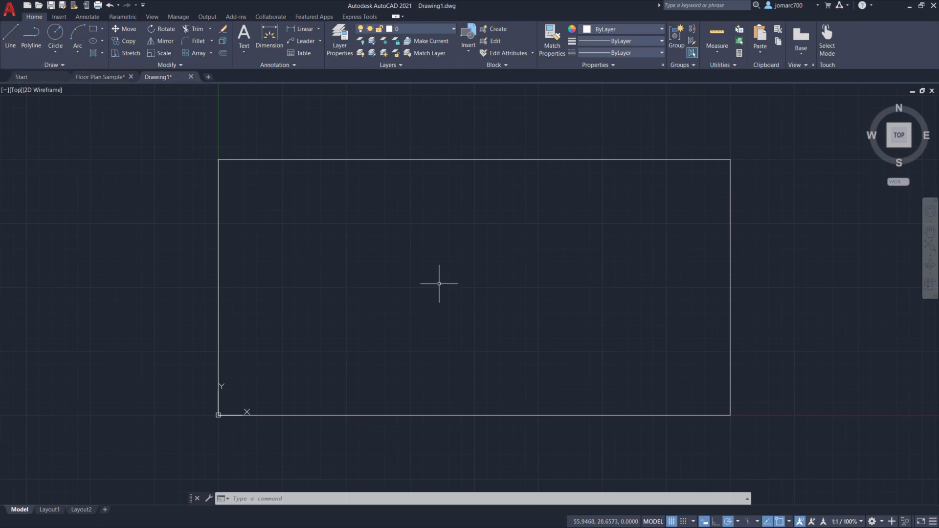
- Draw a horizontal line from the rectangle's centre, tracked from its edge midpoints, to the midpoint of its right edge
type("l")
key("Return")
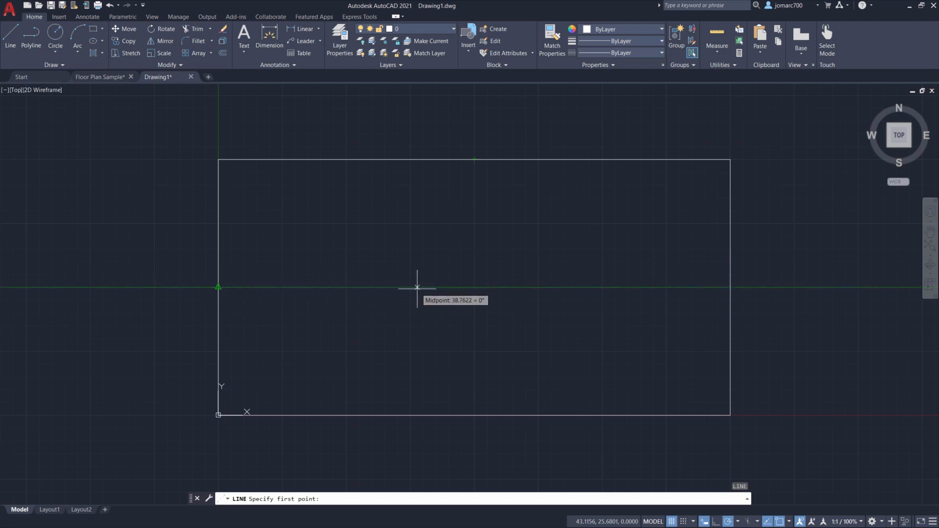
left_click(474, 287)
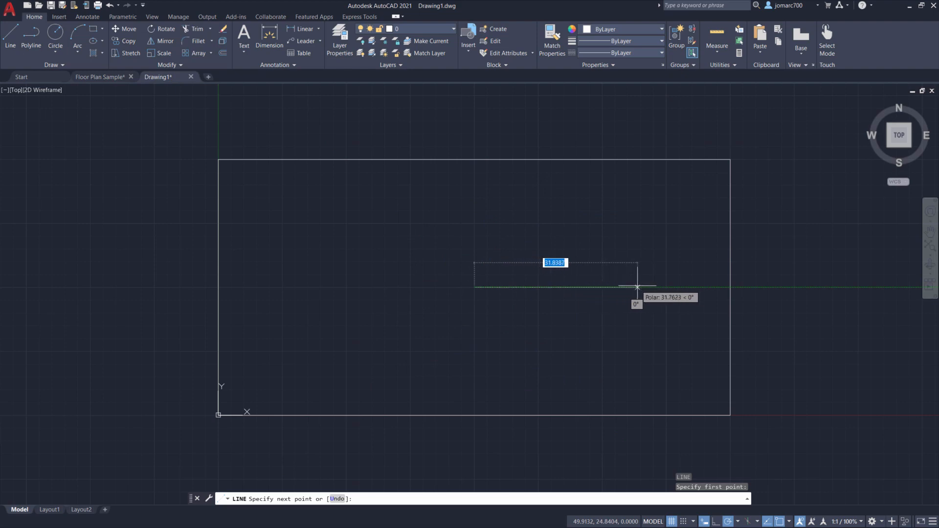
left_click(731, 287)
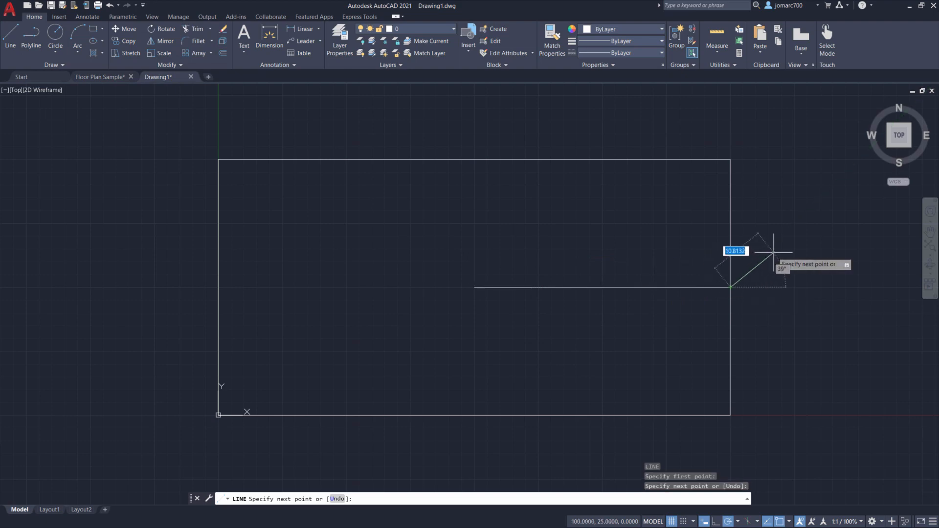
key("Escape")
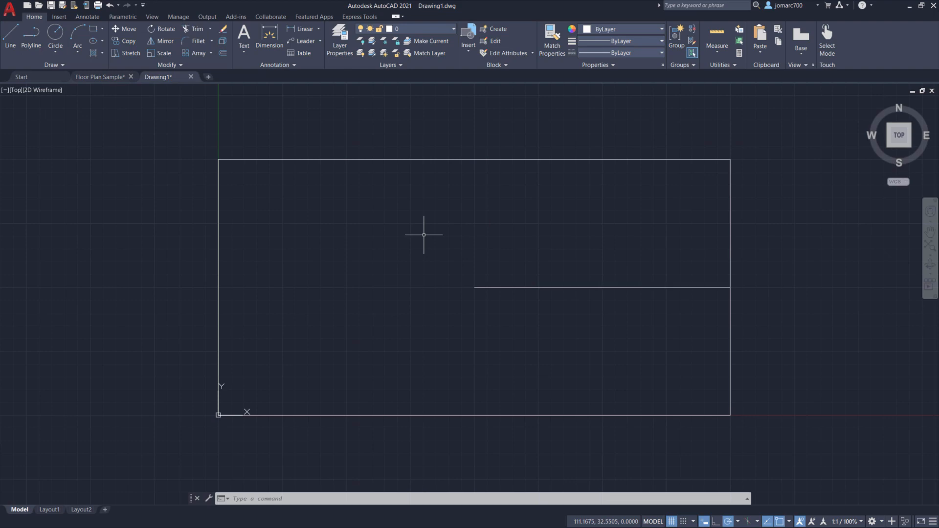
- Draw a line from the rectangle's upper-left corner to the inner endpoint of the horizontal line
type("line")
key("Return")
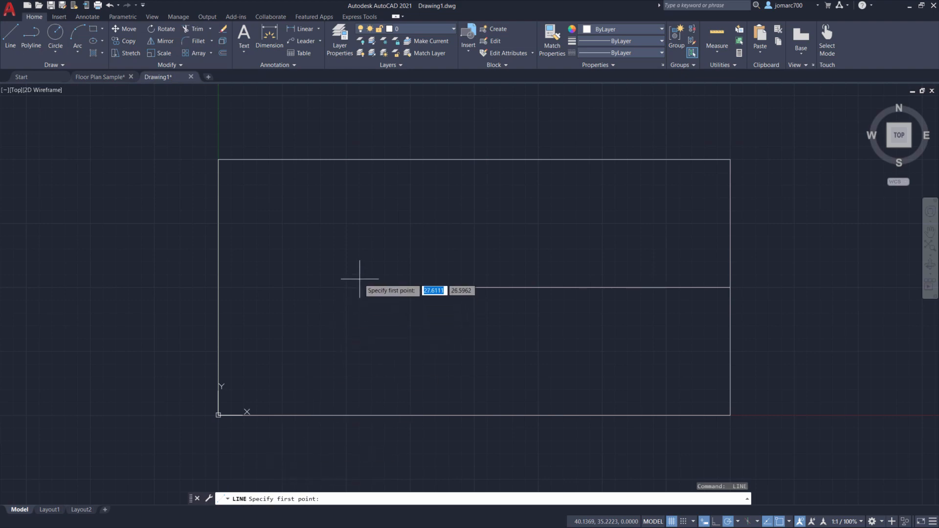
left_click(219, 160)
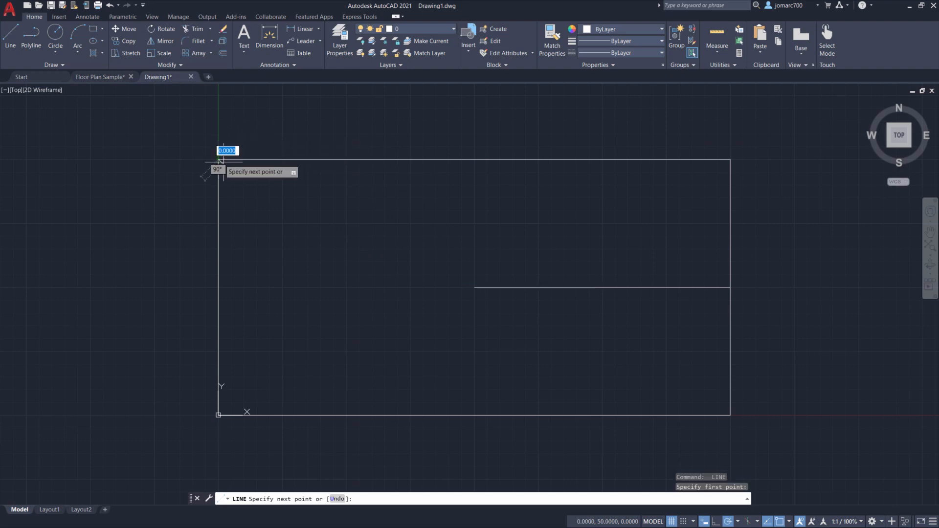
left_click(474, 287)
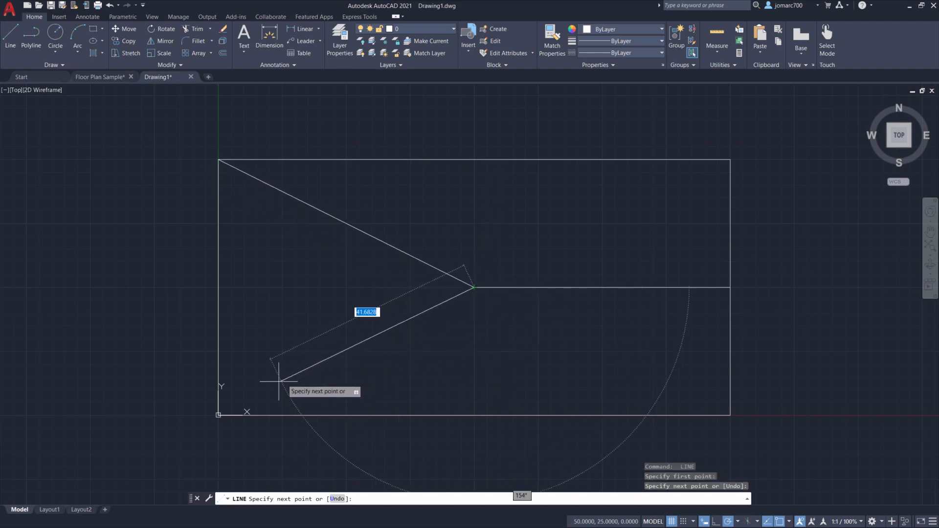
- Continue the line from the rectangle's centre to its lower-left corner and undo that last segment
left_click(218, 416)
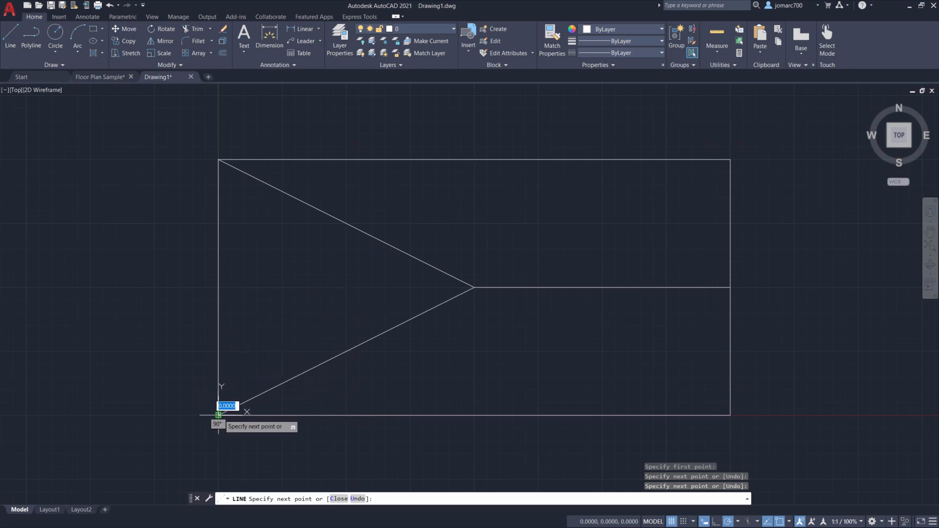
right_click(298, 257)
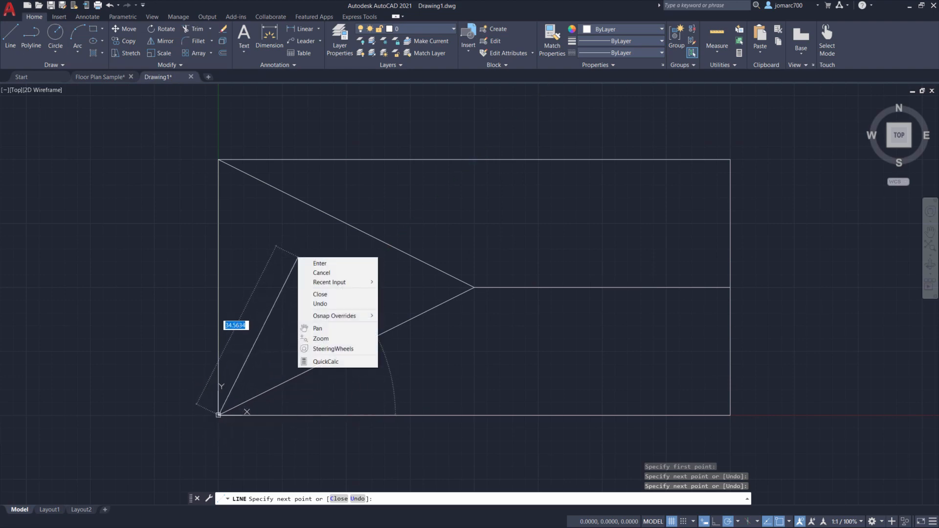
left_click(348, 303)
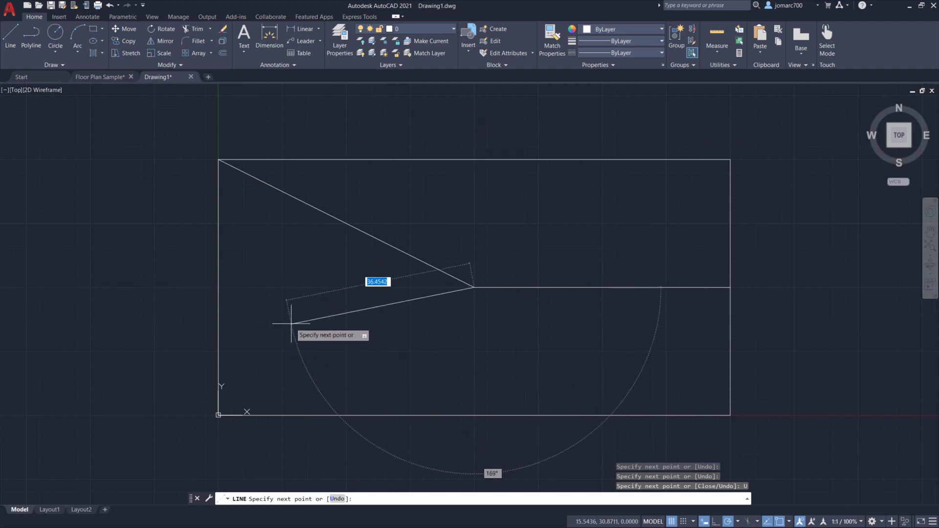
right_click(300, 279)
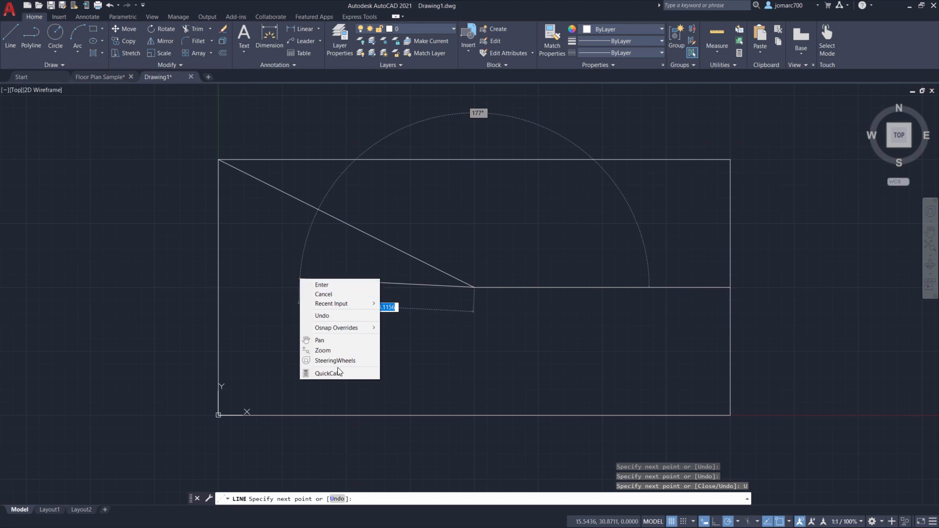
left_click(332, 257)
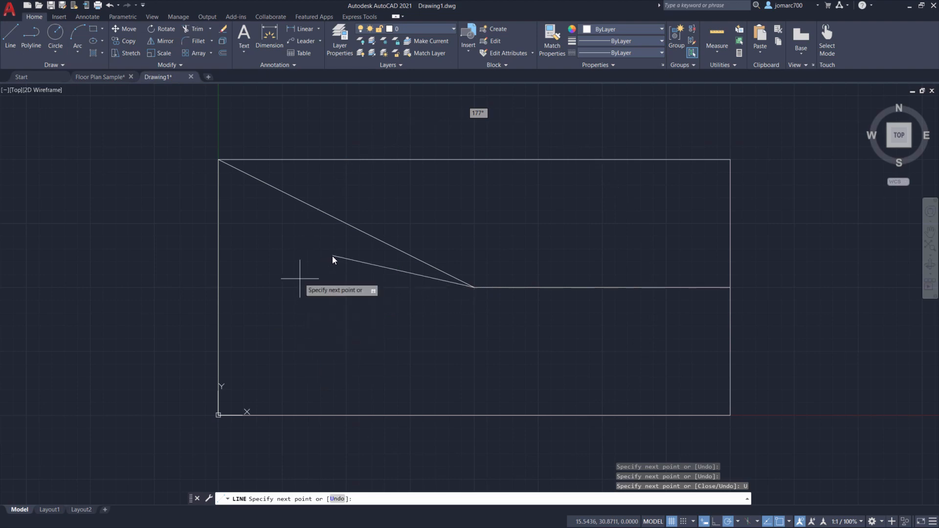
left_click(332, 256)
key("Escape")
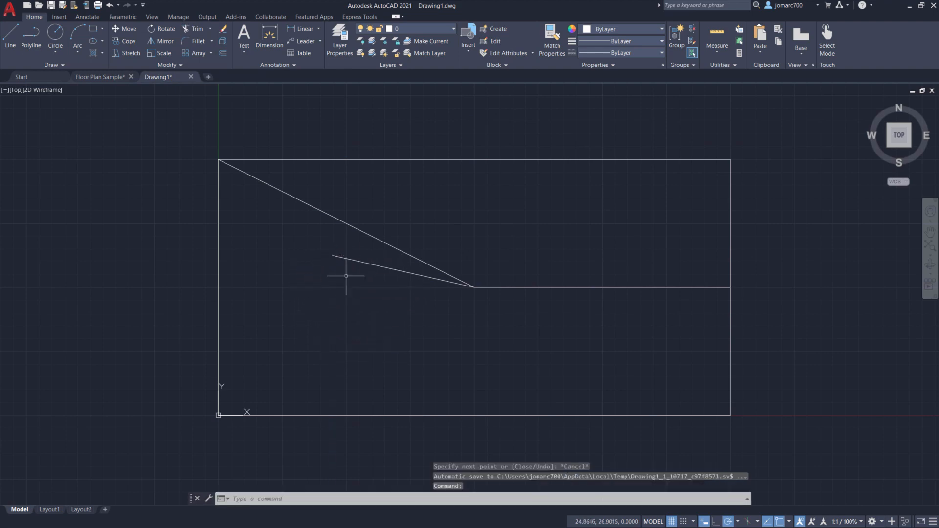
left_click(348, 275)
left_click(338, 254)
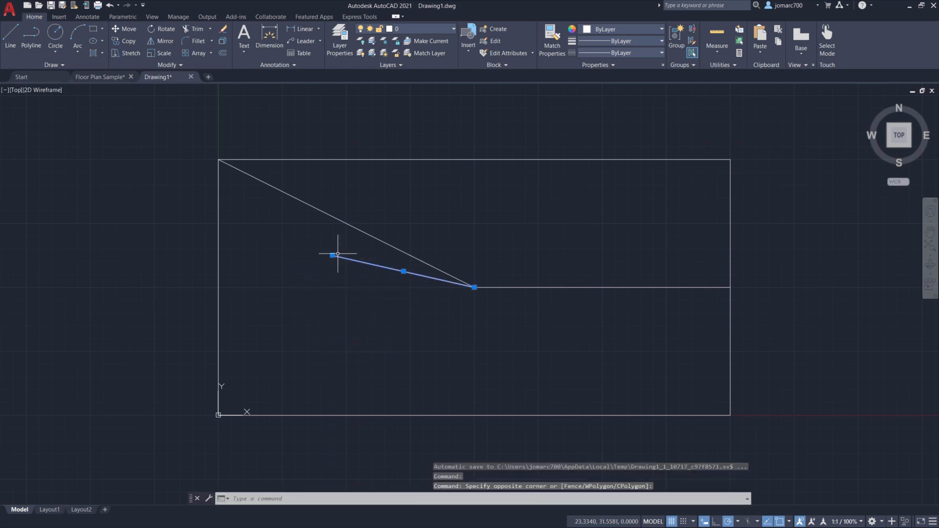
key("Delete")
- Draw a line from the rectangle's centre, at the inner endpoint of the horizontal line, to its lower-left corner
type("l")
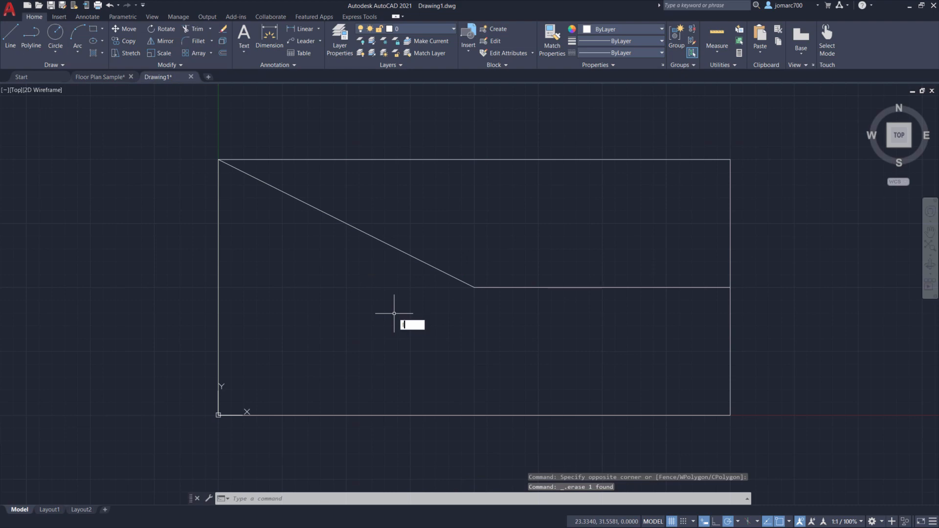
key("Return")
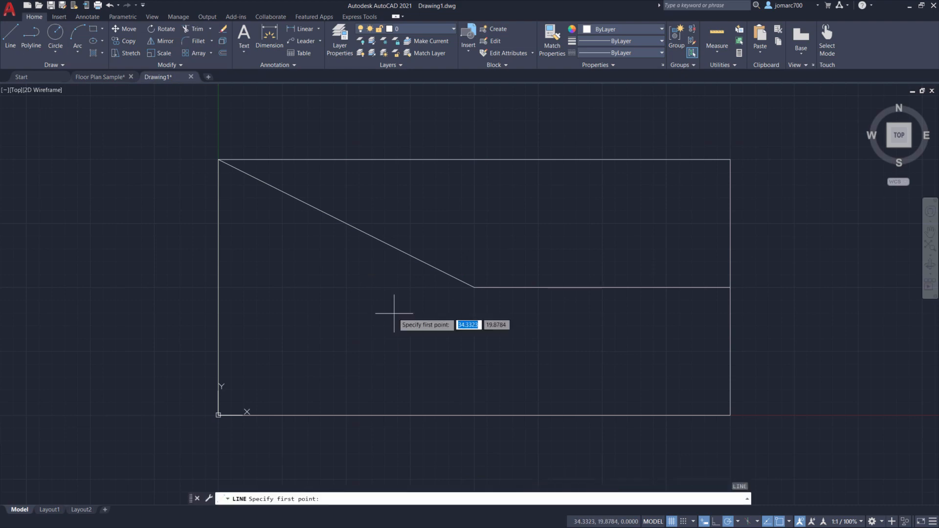
left_click(473, 287)
left_click(218, 415)
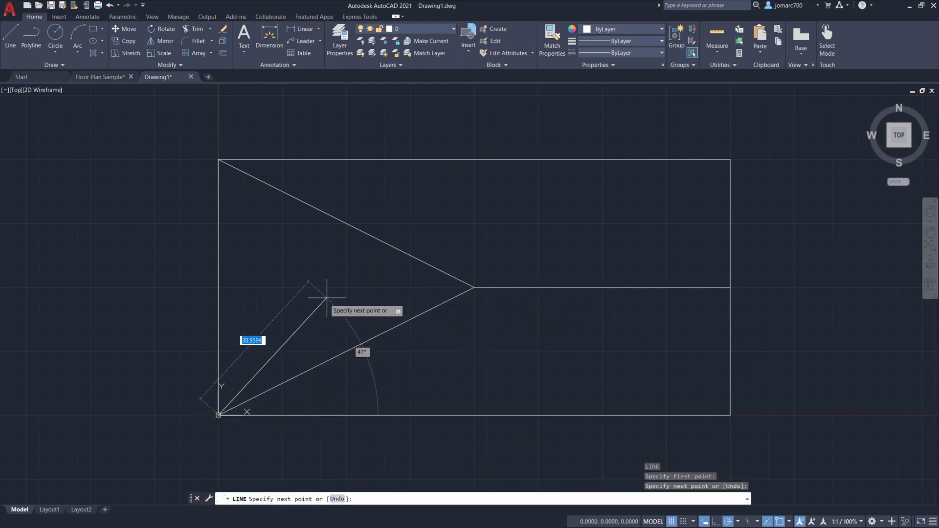
key("Escape")
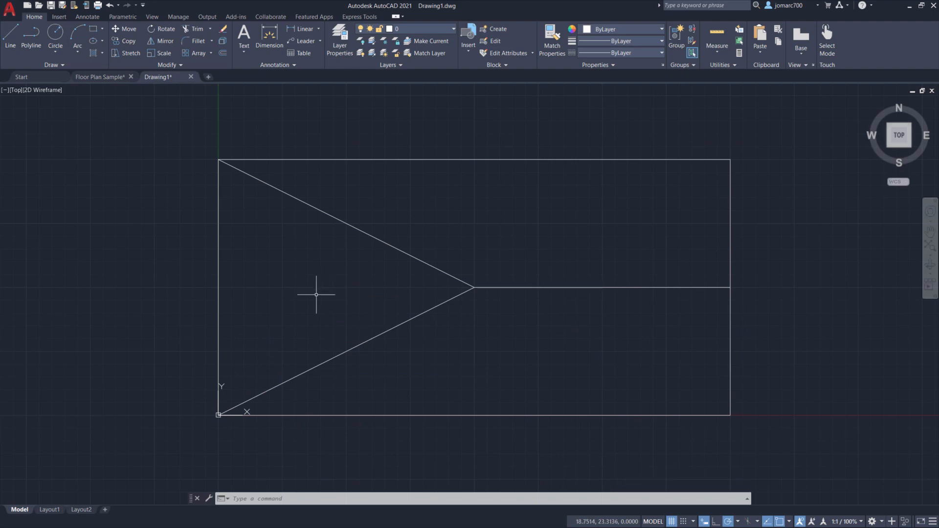
- Delete the two diagonal lines and the horizontal line inside the rectangle
left_click(377, 239)
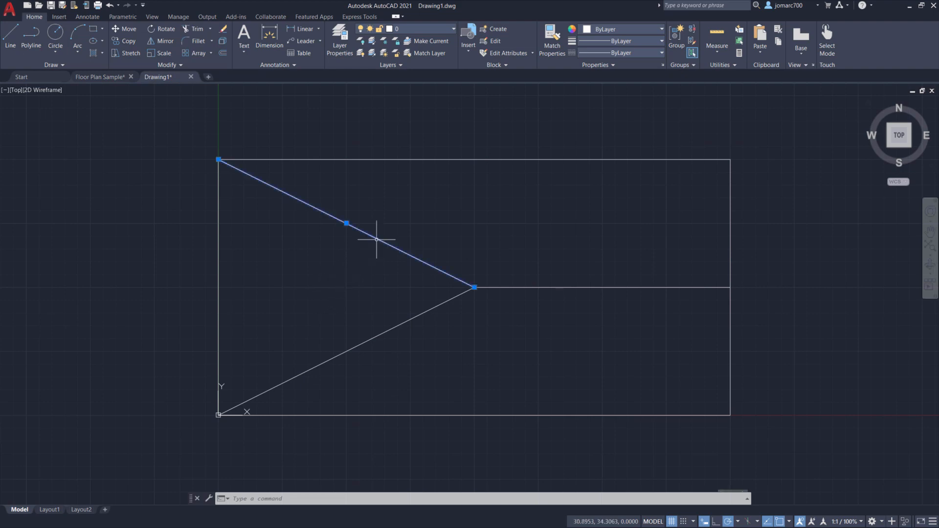
left_click(397, 325)
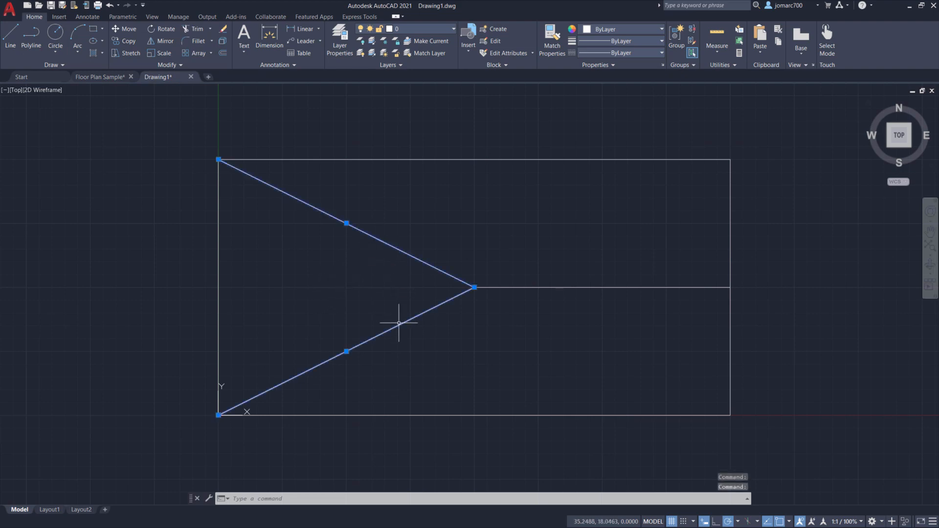
left_click(512, 290)
left_click(510, 285)
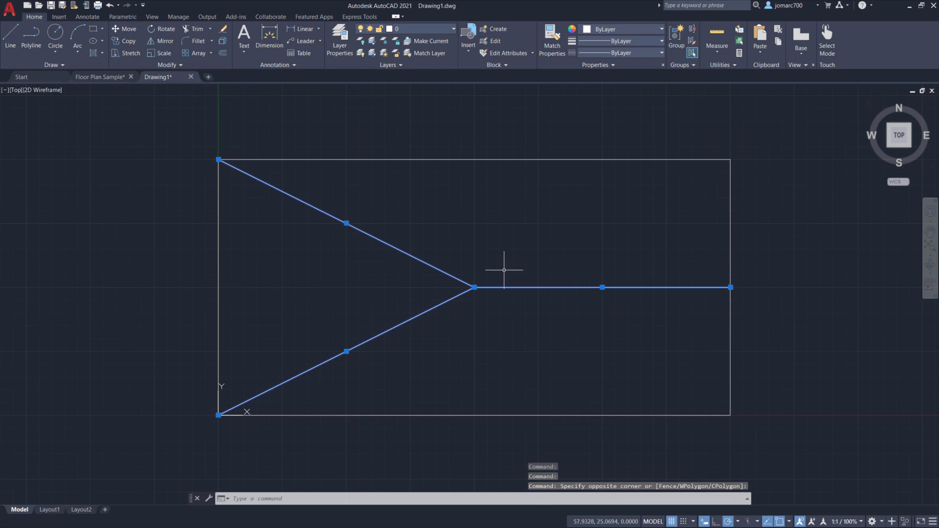
key("Delete")
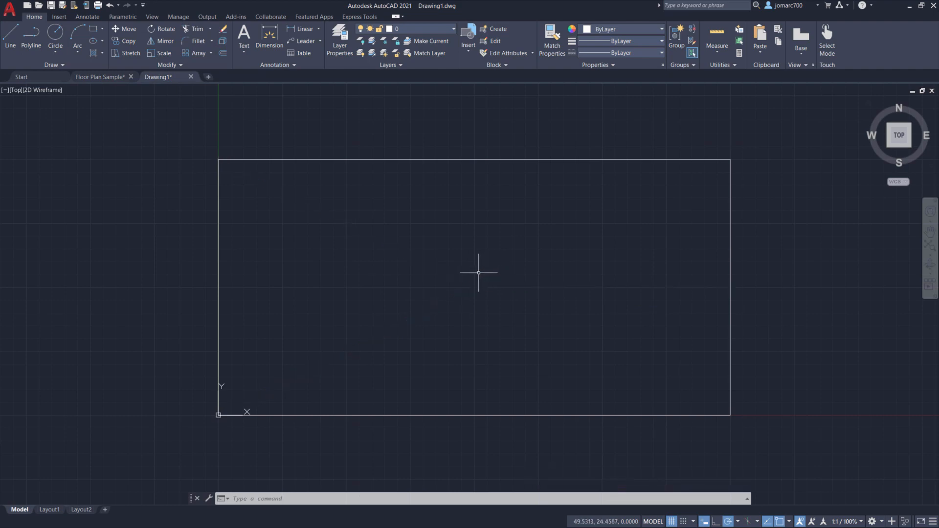
type("l")
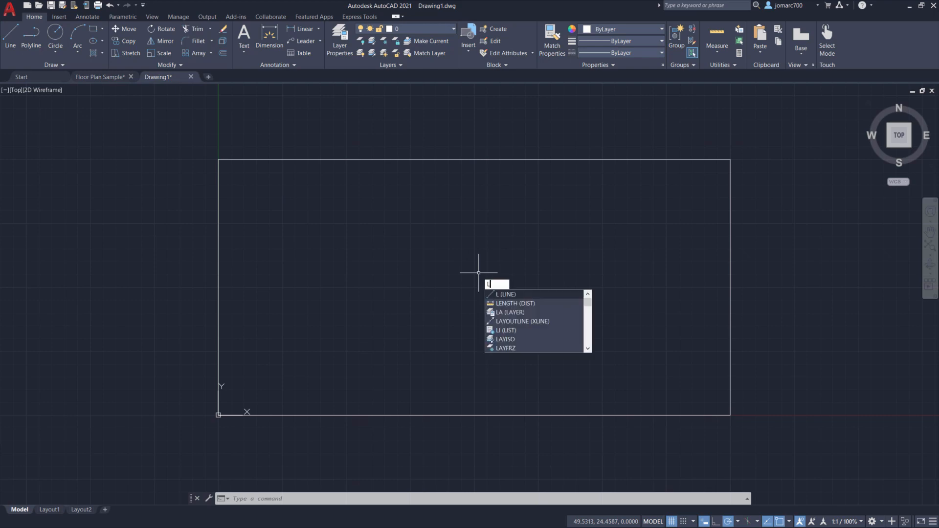
key("Return")
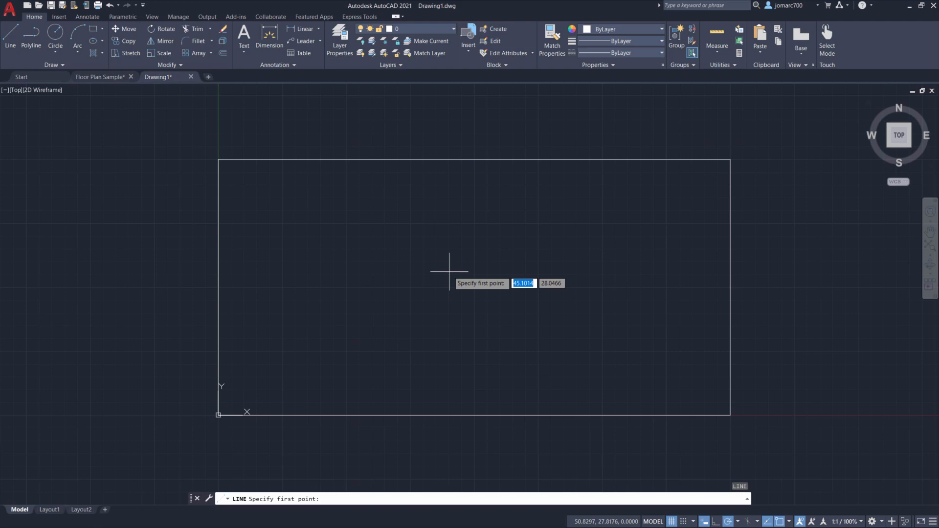
key("F8")
right_click(450, 272, "shift")
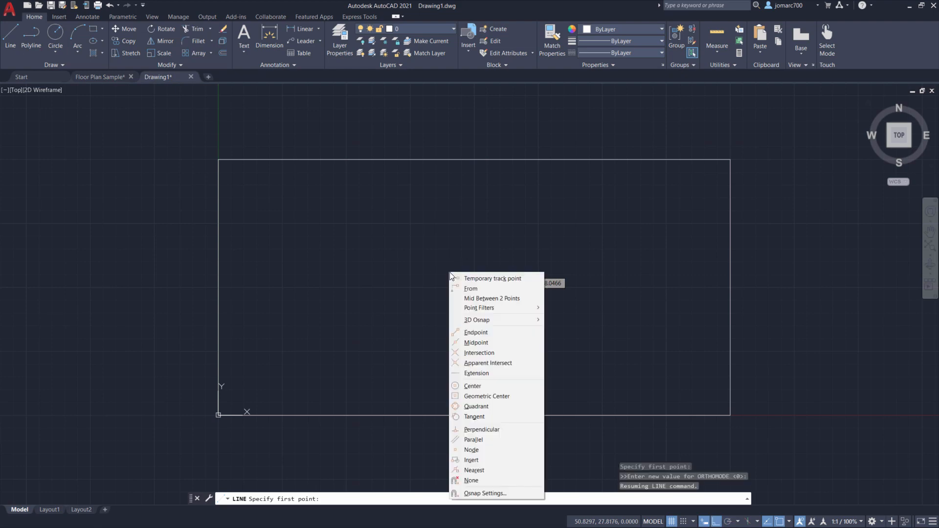
left_click(476, 120)
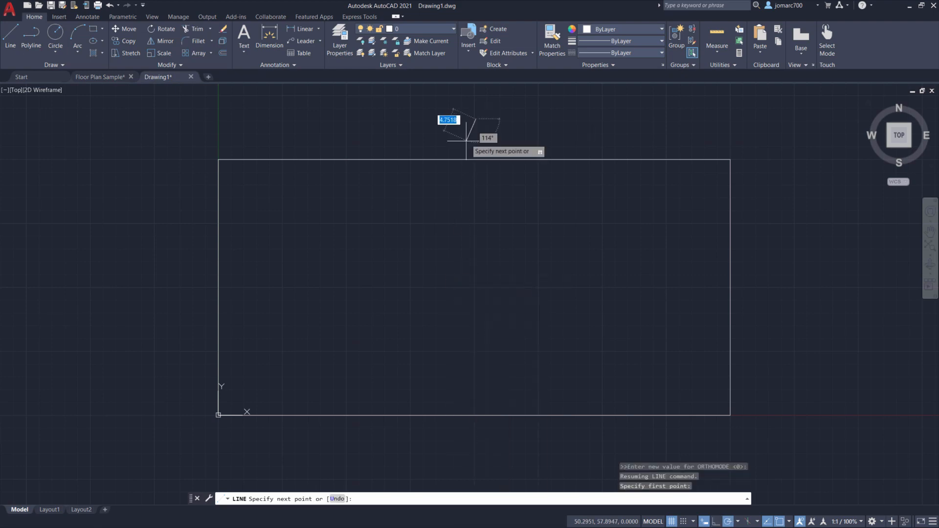
key("Escape")
- Draw a horizontal line from the rectangle's centre, using a one-time Geometric Center snap, to the midpoint of its right edge
key("Return")
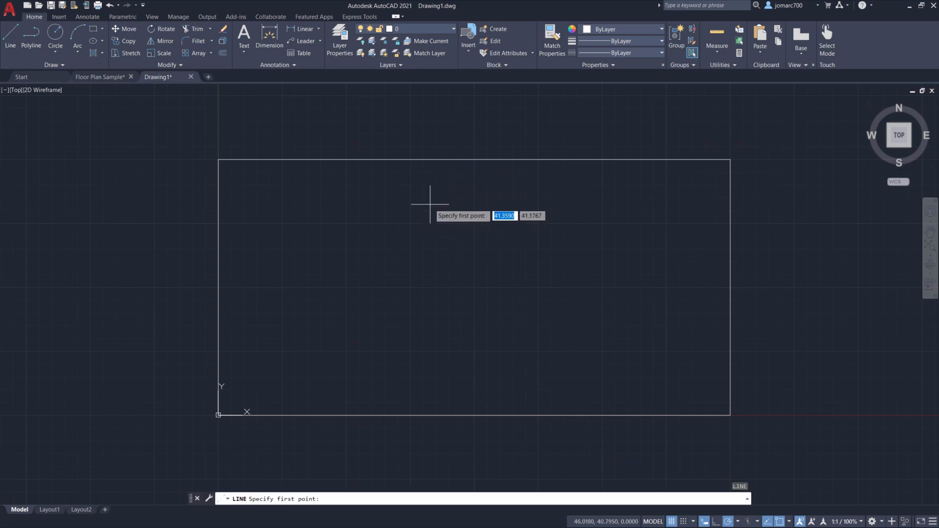
right_click(430, 205, "shift")
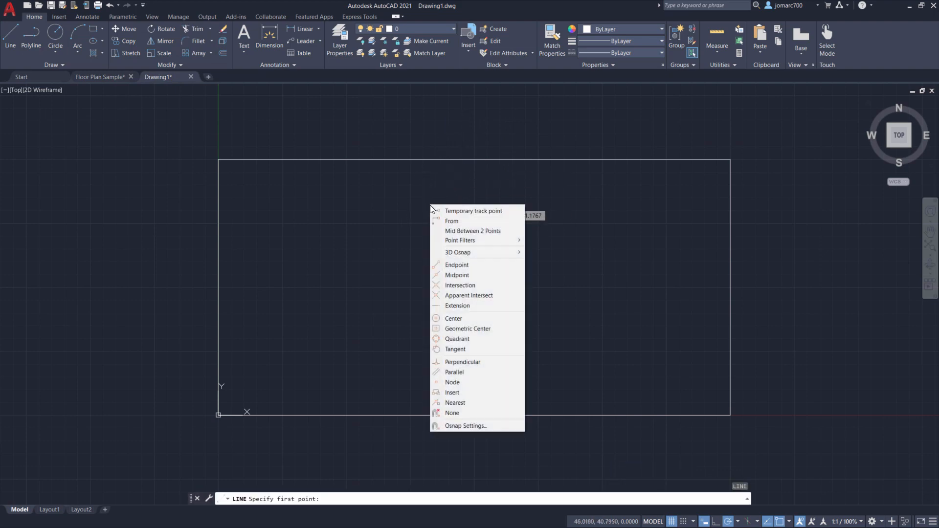
left_click(503, 329)
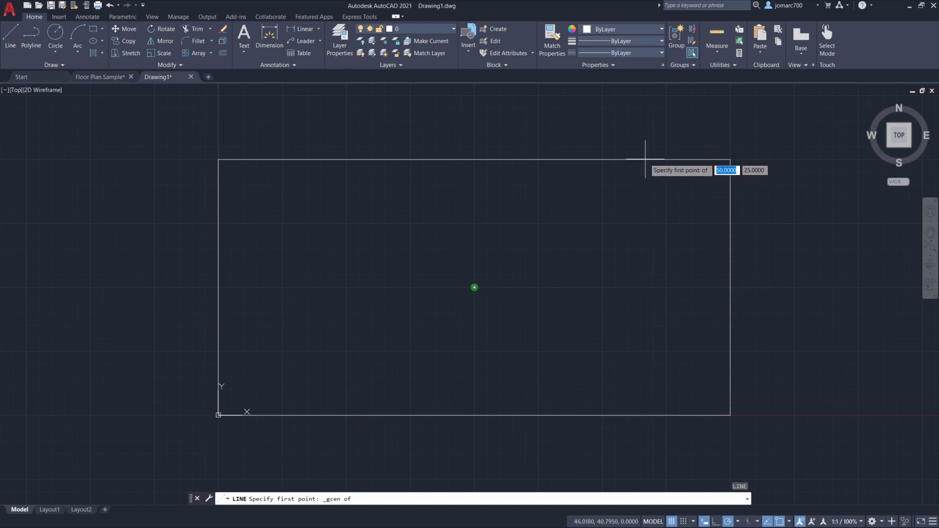
left_click(645, 159)
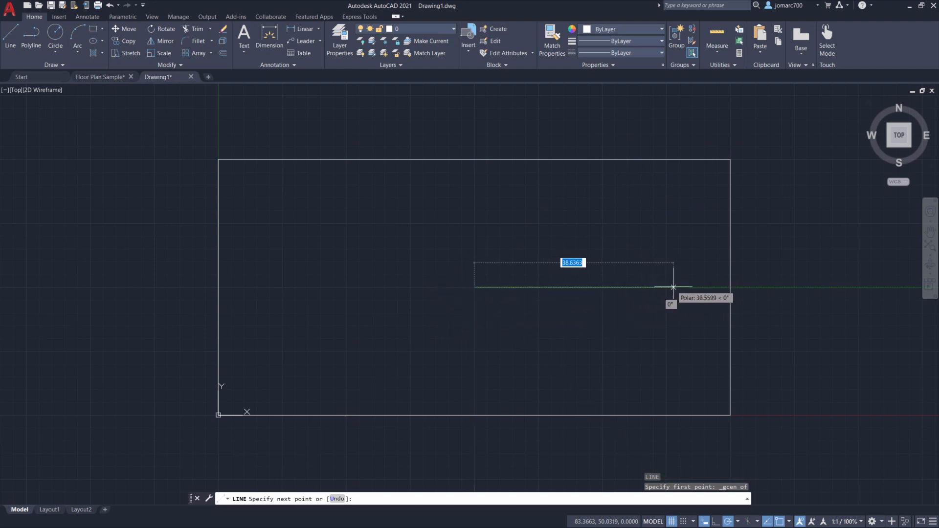
left_click(731, 287)
key("Escape")
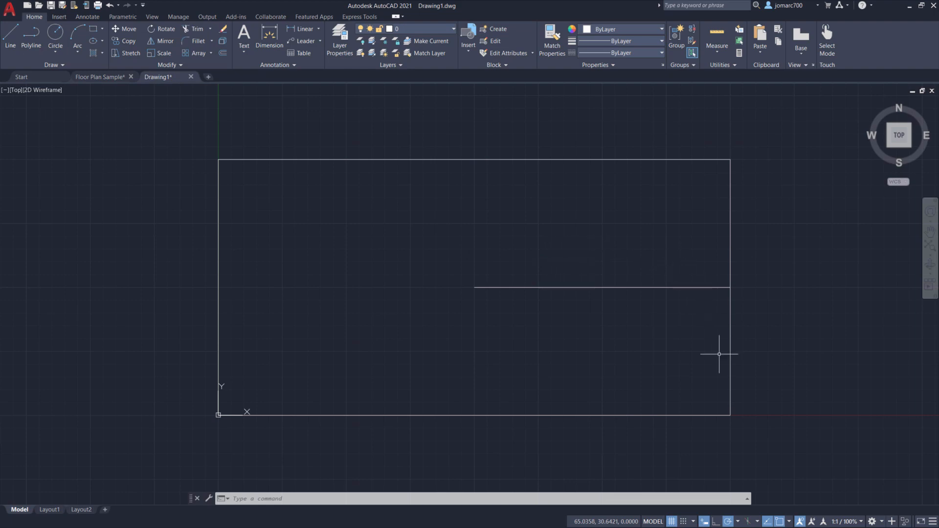
- Choose 45-degree polar tracking and draw a line from the rectangle's upper-right corner diagonally outward to the extension of the horizontal line
left_click(738, 522)
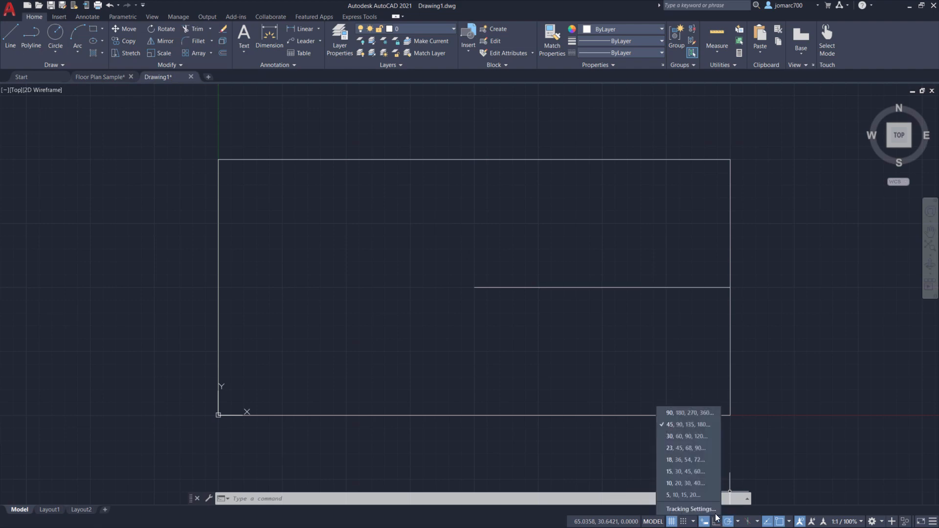
left_click(669, 427)
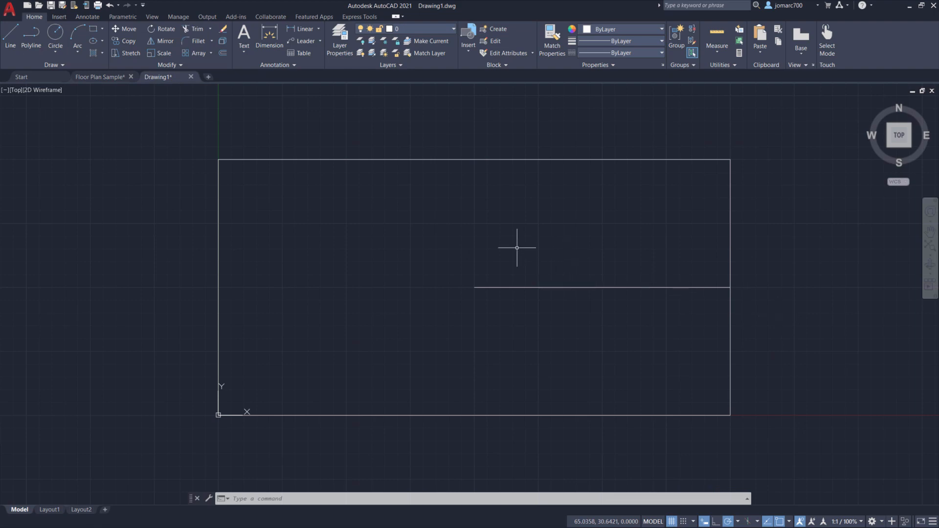
type("L")
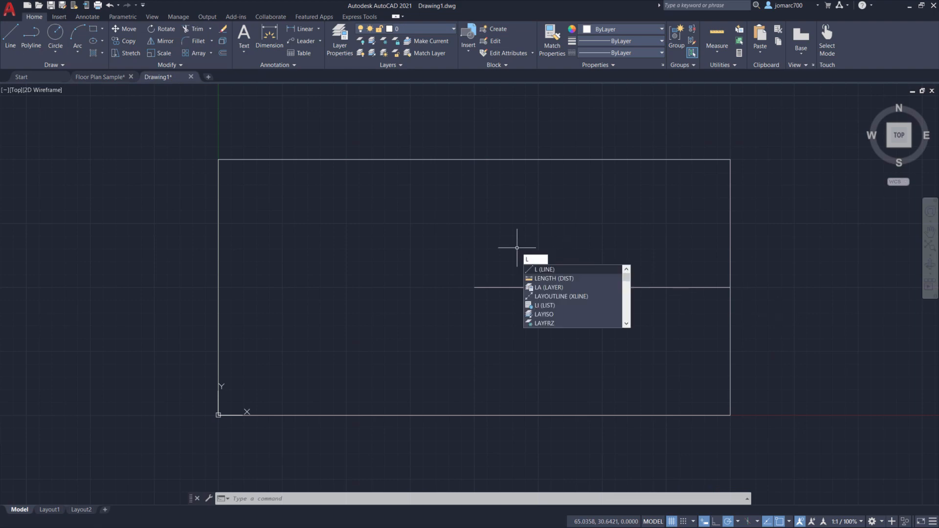
key("Return")
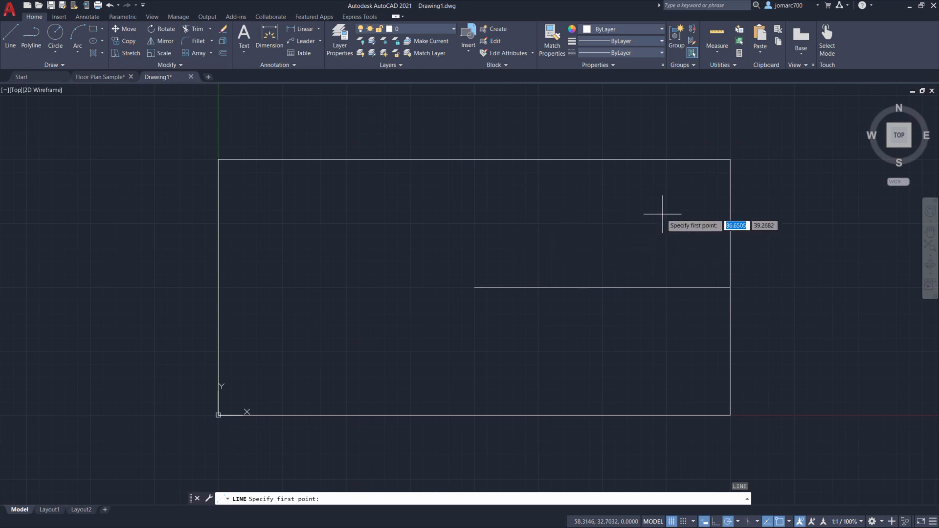
left_click(731, 160)
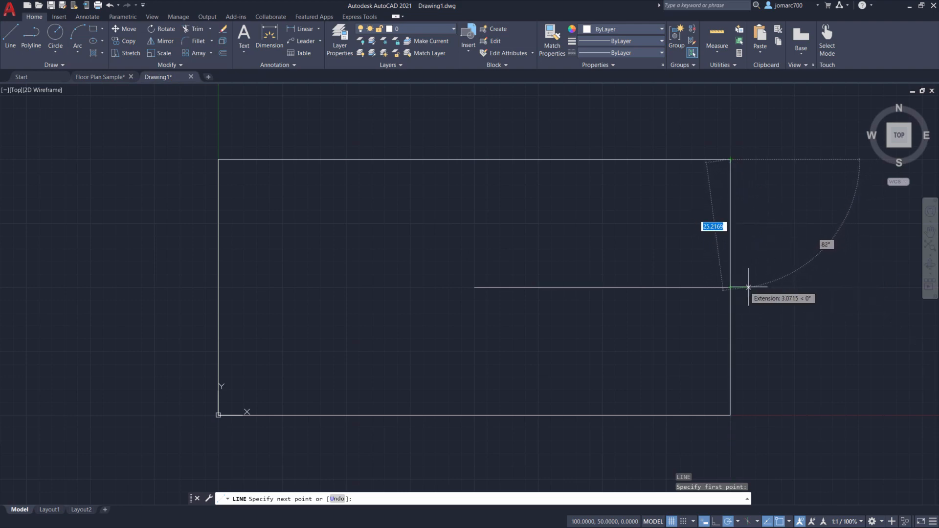
left_click(858, 288)
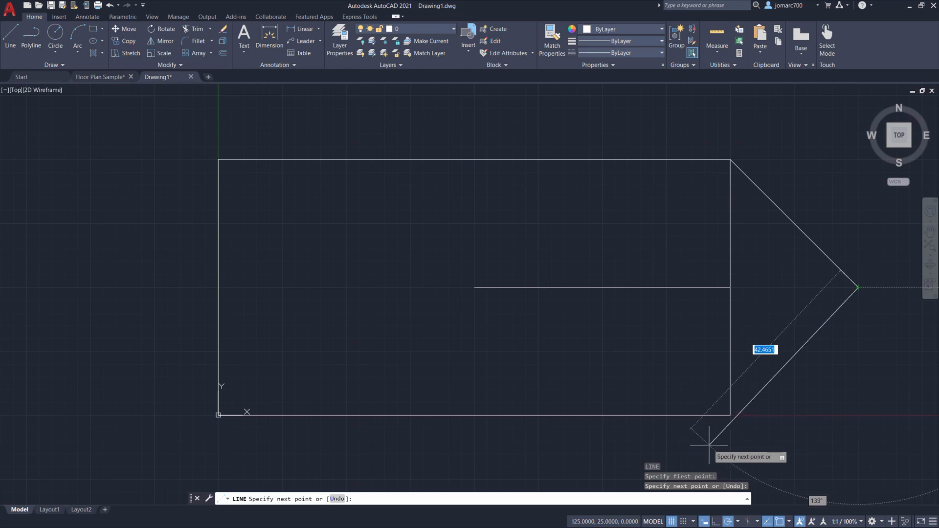
- Continue the line to the rectangle's lower-right corner, finish it, and delete the horizontal line inside the rectangle
middle_click_drag(705, 448, 658, 384)
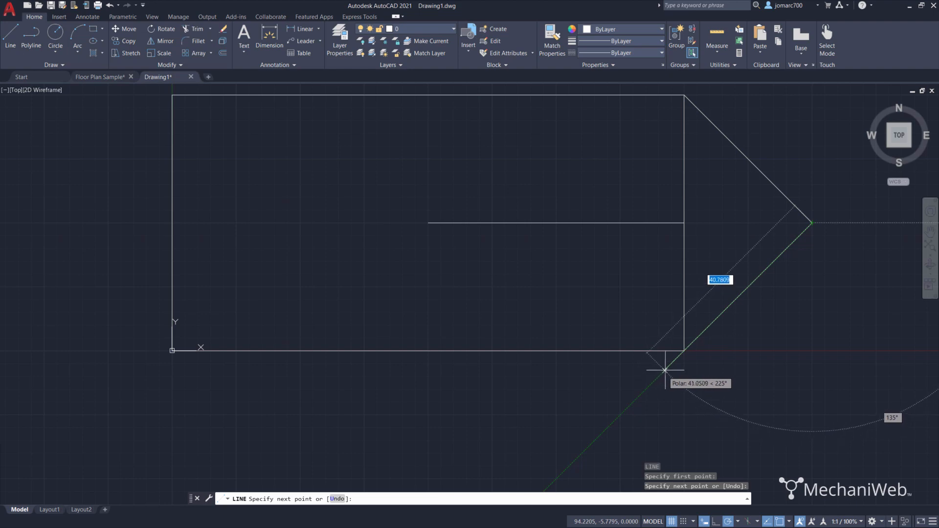
left_click(684, 350)
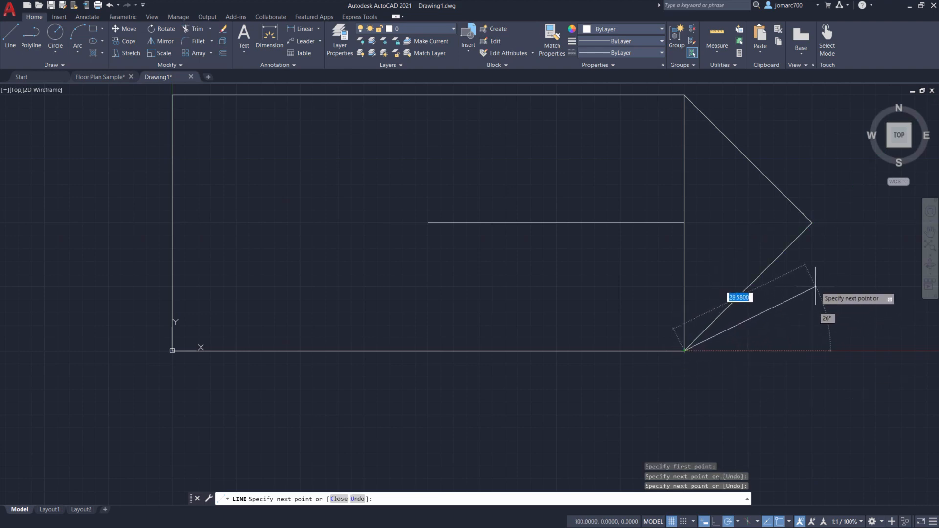
key("Escape")
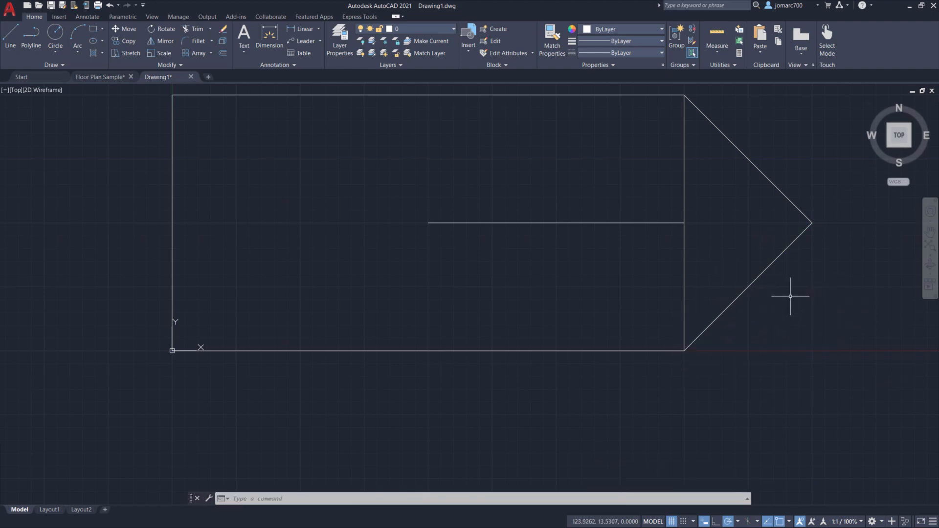
left_click(548, 223)
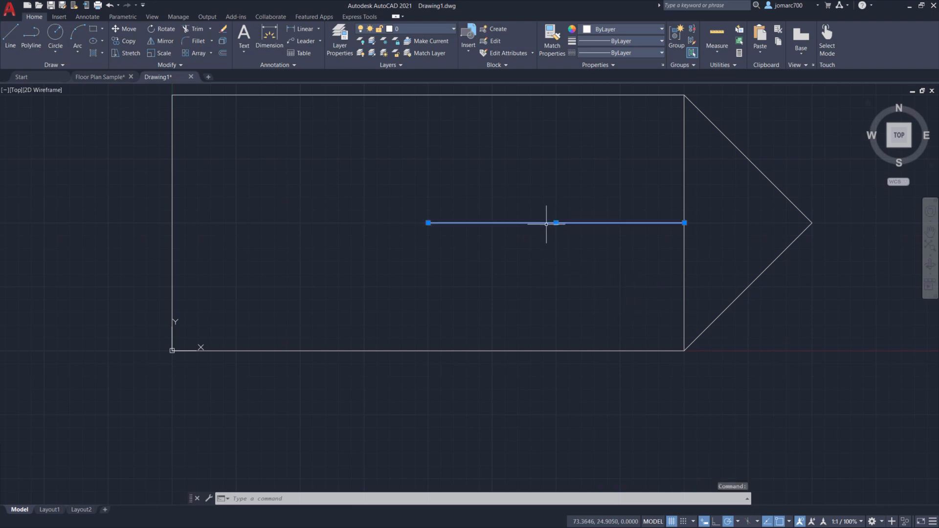
key("Delete")
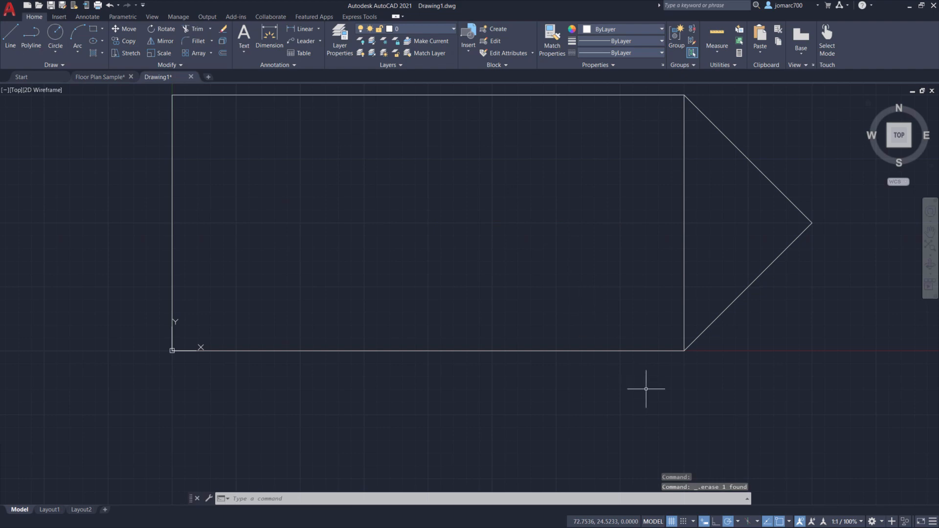
- Turn on Ortho mode and draw a horizontal line from the midpoint of the rectangle's left edge to the midpoint of its right edge
left_click(716, 523)
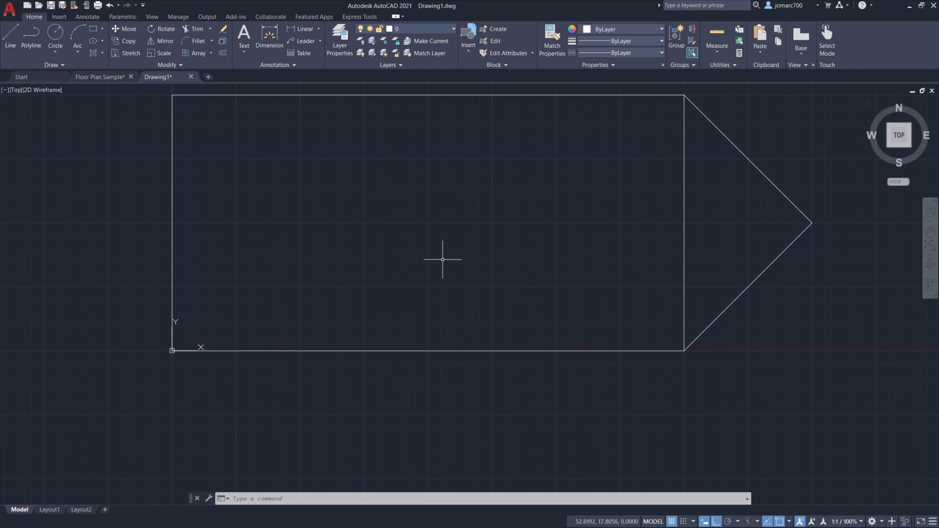
type("l")
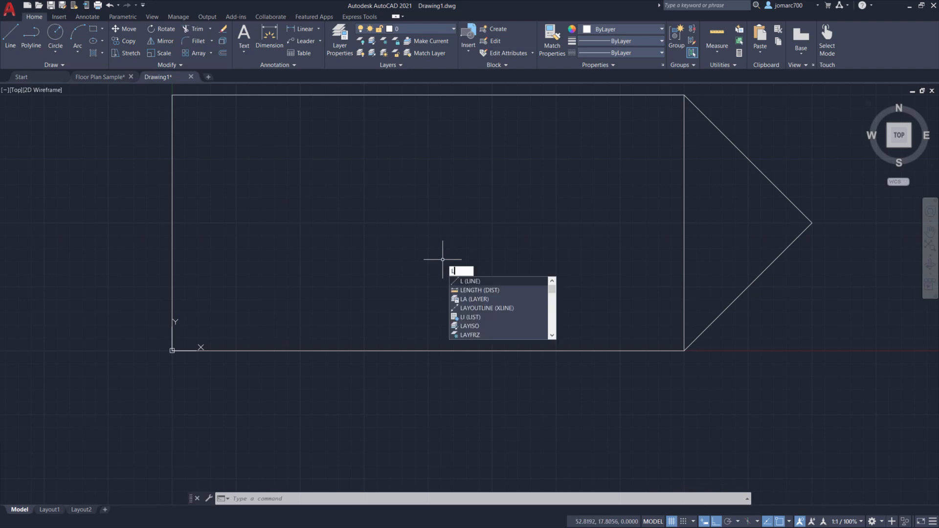
key("Return")
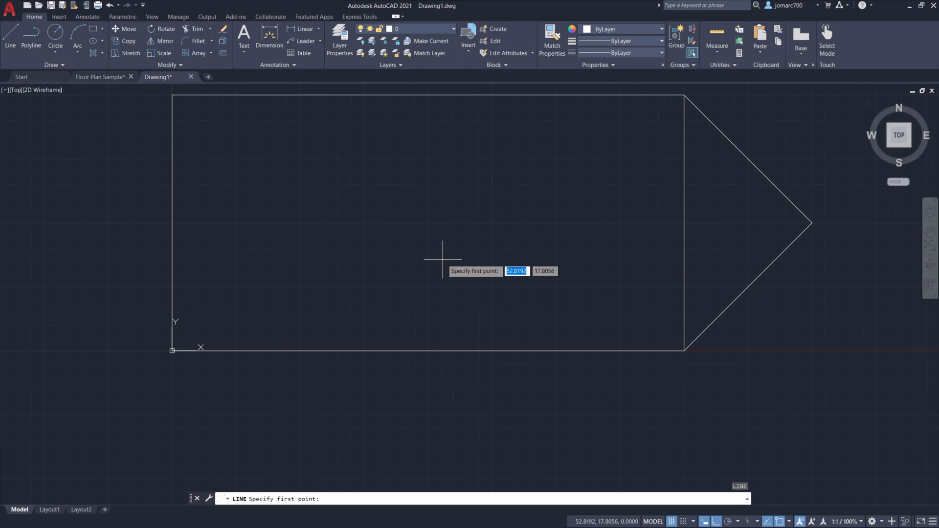
scroll(463, 250, "up", 2)
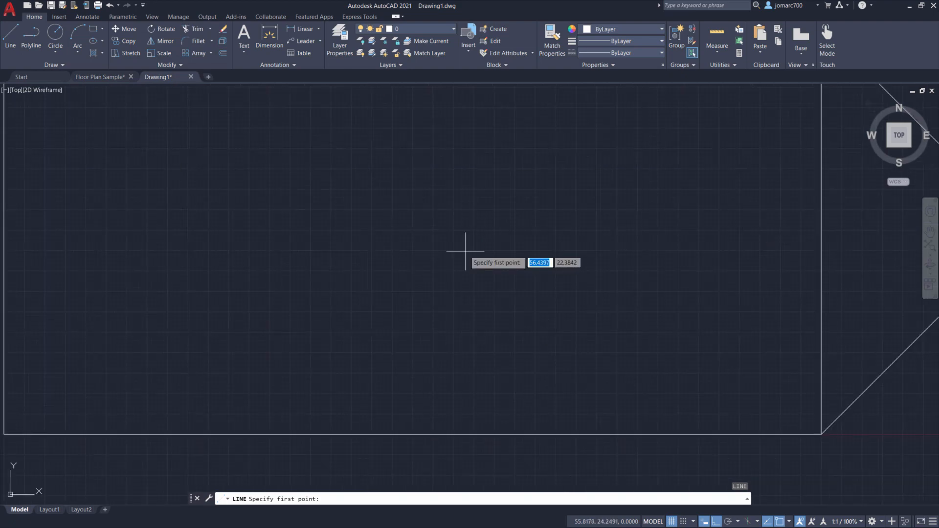
scroll(466, 252, "down", 3)
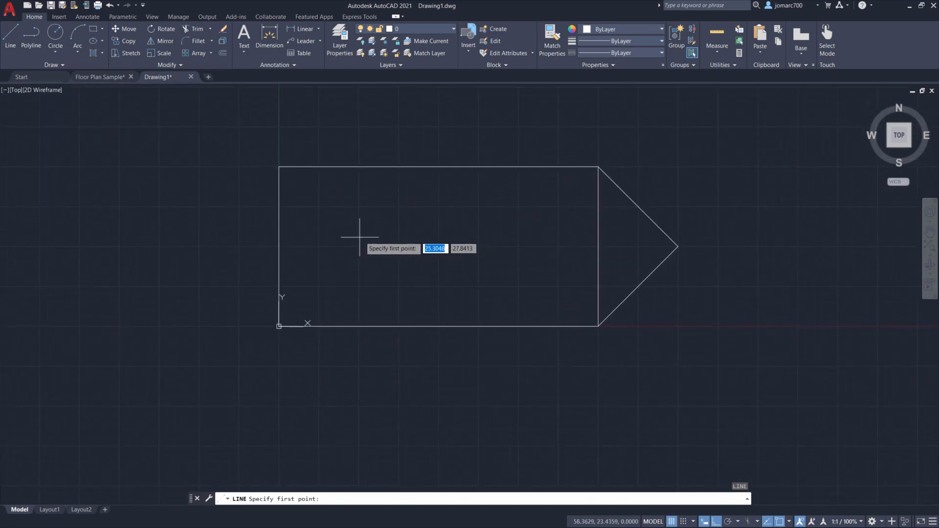
left_click(279, 246)
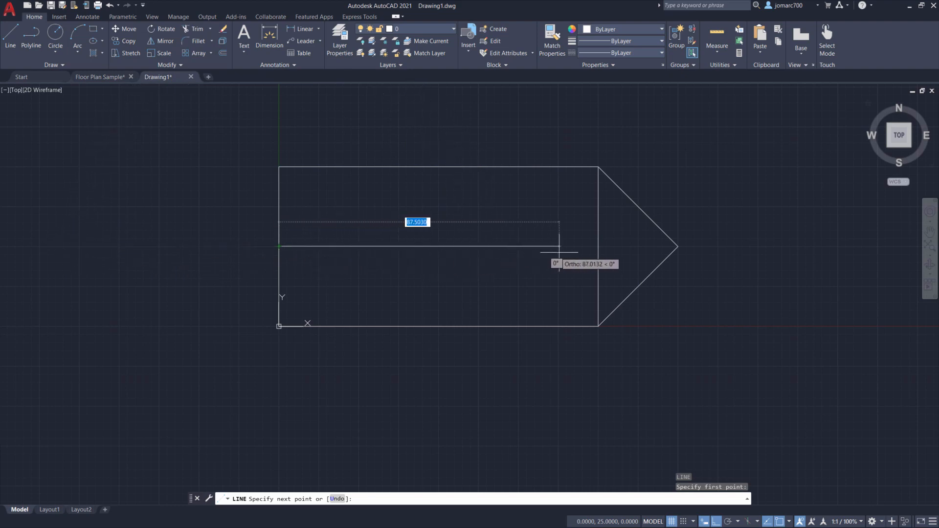
left_click(598, 246)
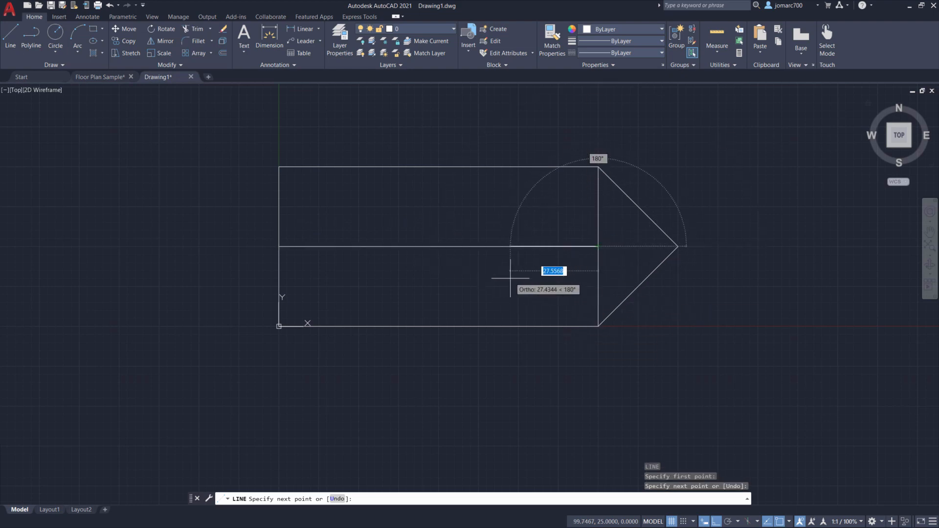
key("Escape")
- Draw a vertical line from the midpoint of the rectangle's top edge to the midpoint of its bottom edge
key("Return")
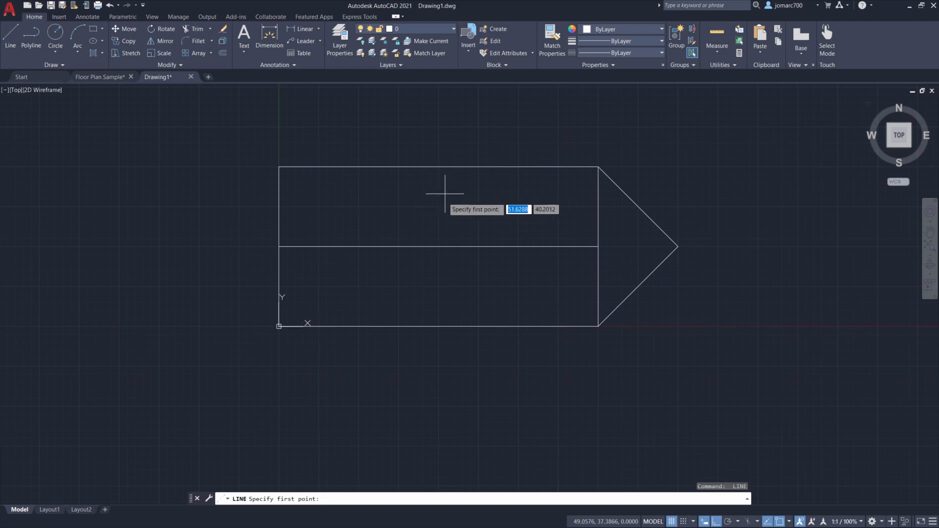
left_click(439, 167)
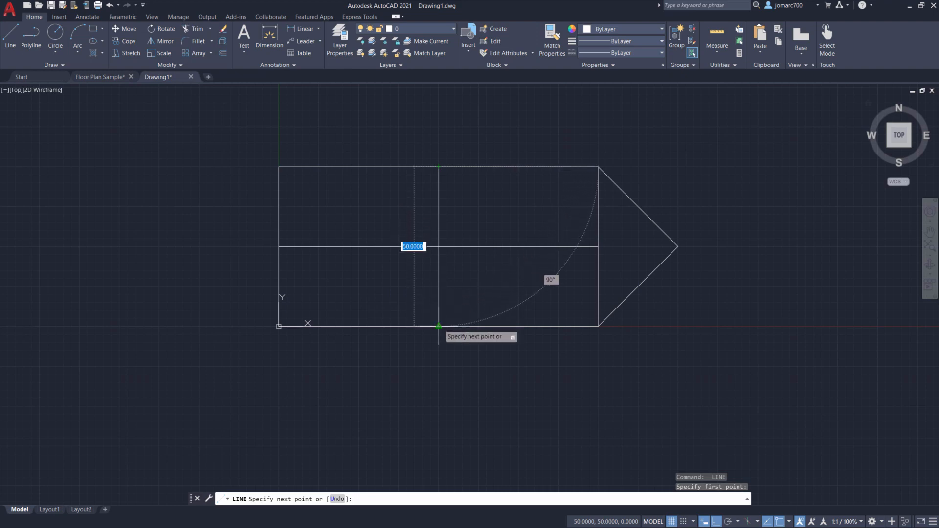
left_click(438, 326)
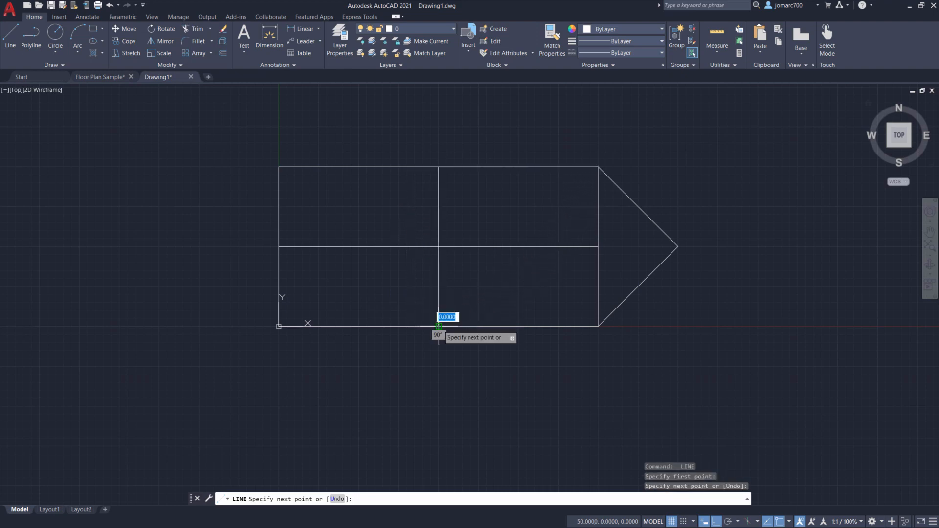
key("Escape")
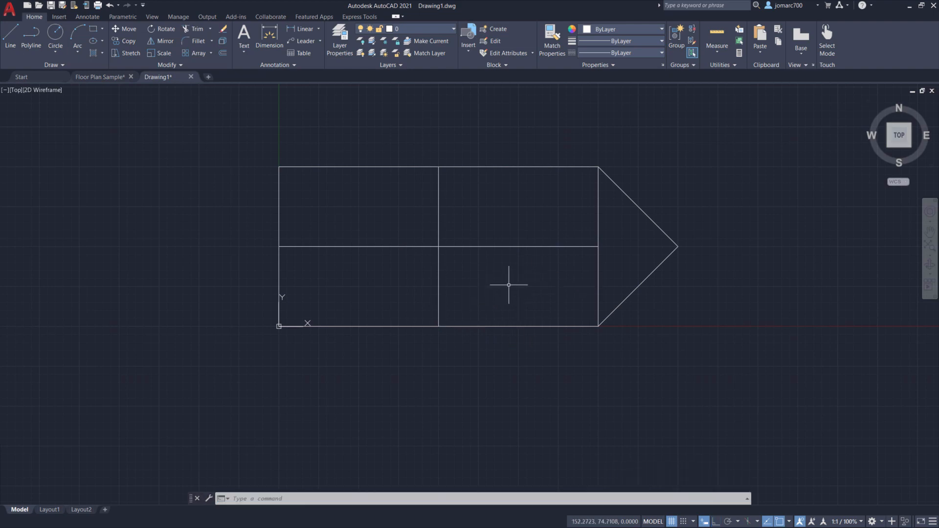
- Draw a line from the midpoint of the rectangle's left edge to a point offset 20 in X and 20 in Y
middle_click(509, 284)
middle_click(509, 285)
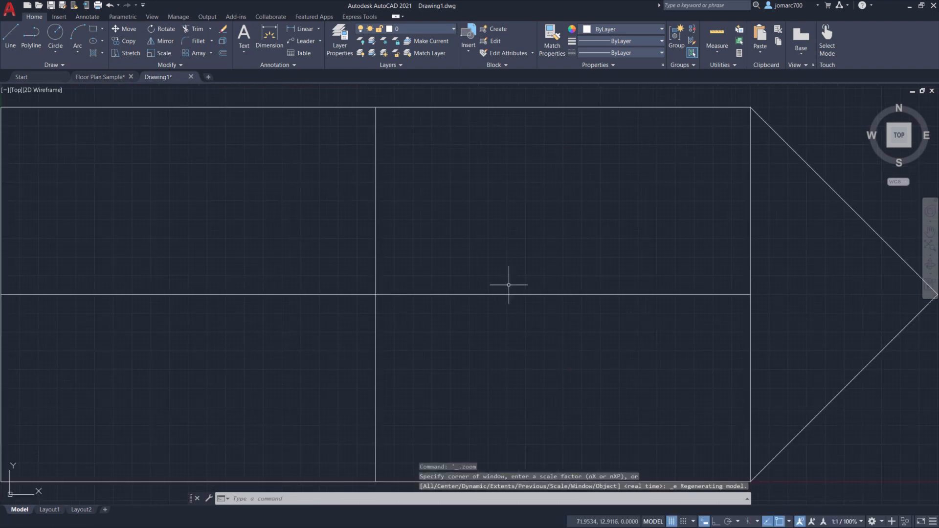
scroll(509, 285, "down", 2)
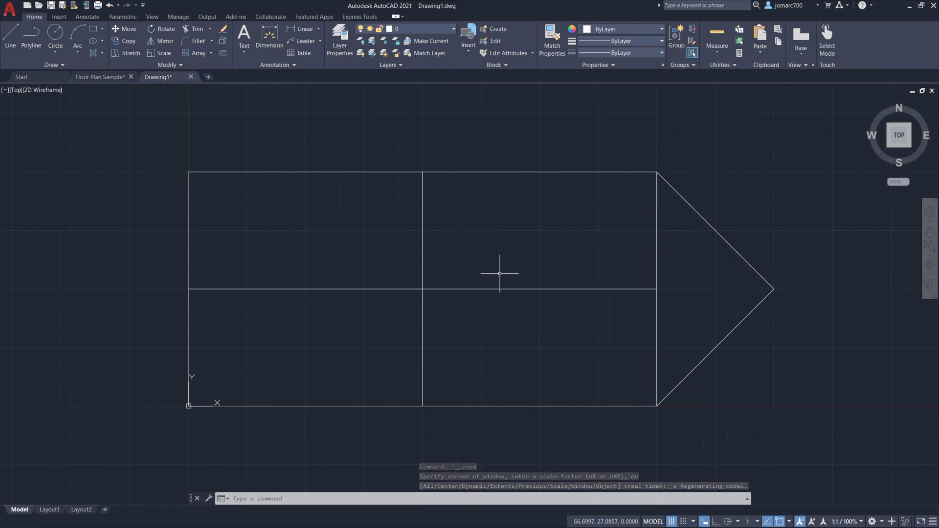
middle_click_drag(501, 273, 508, 267)
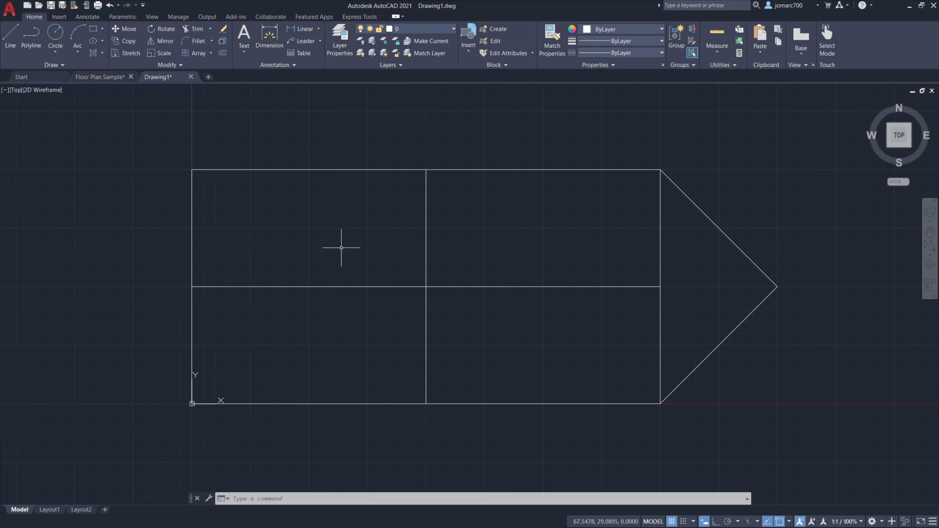
type("l")
key("Return")
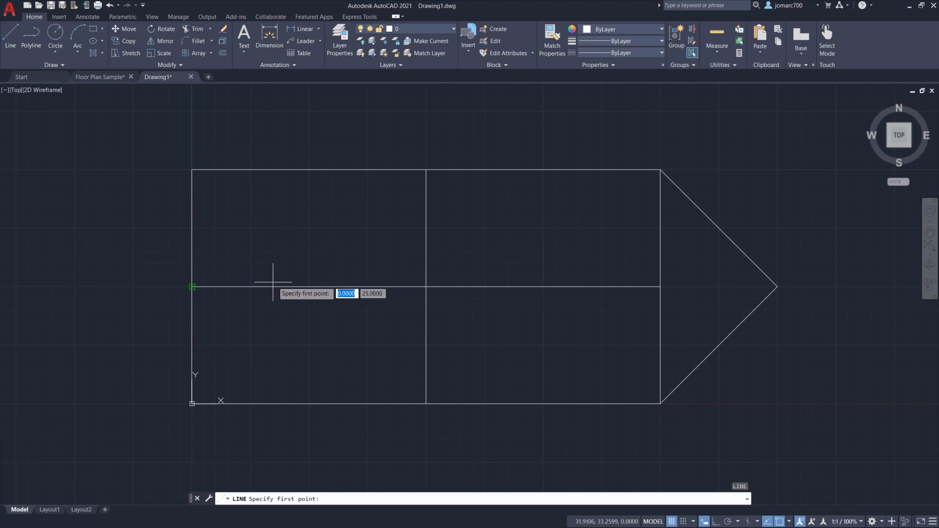
left_click(193, 287)
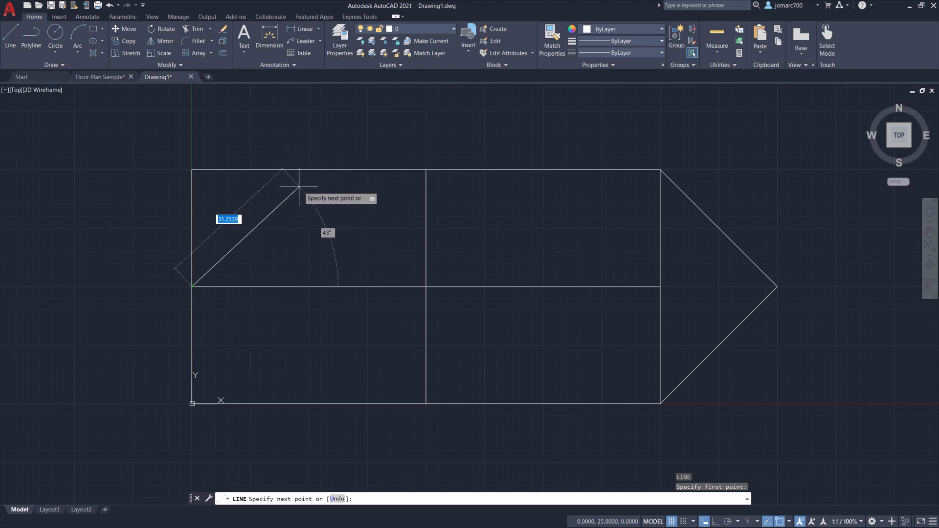
type("20")
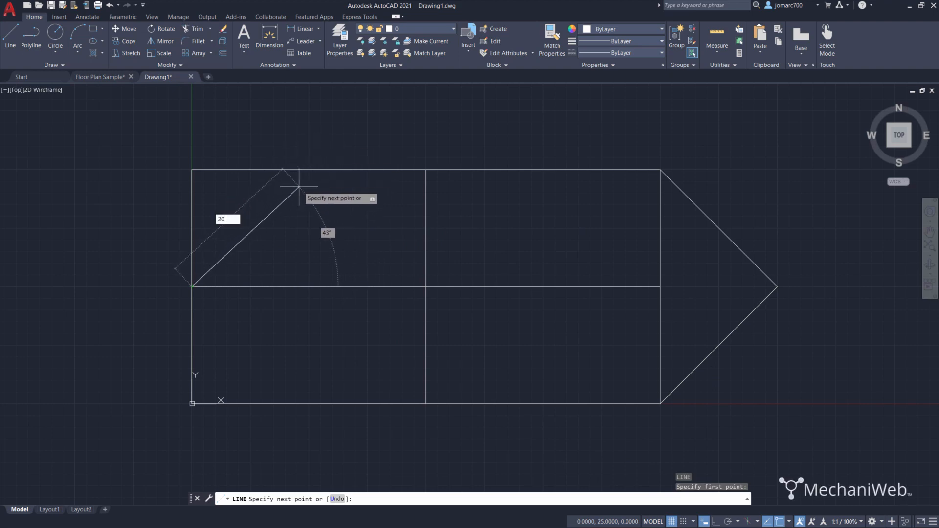
key("Tab")
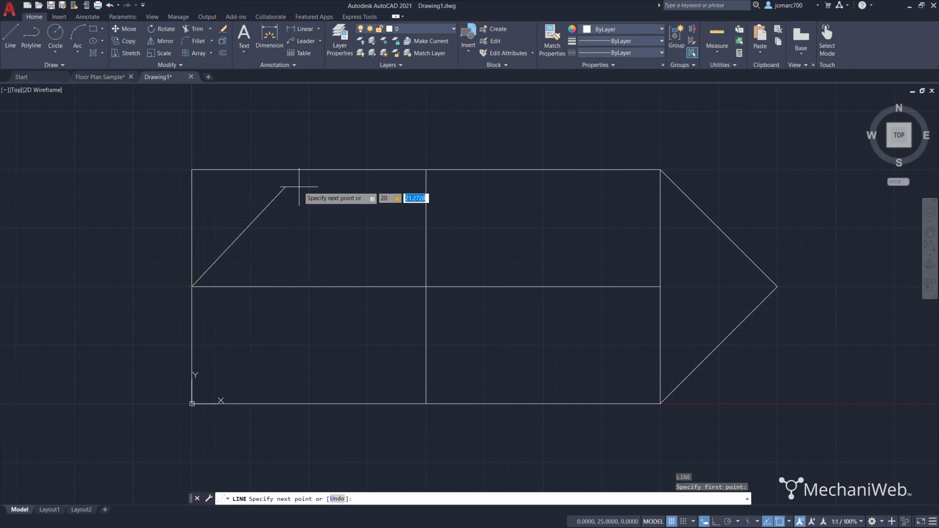
type("20")
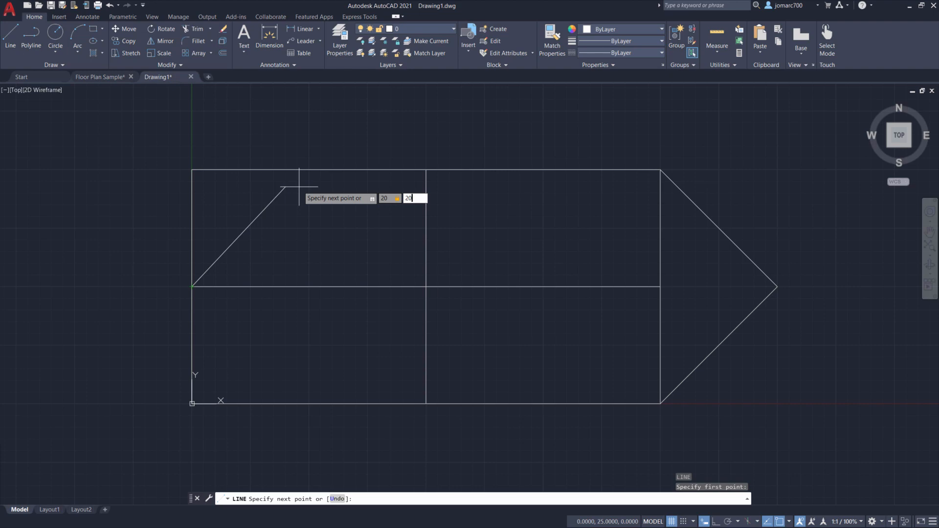
key("Return")
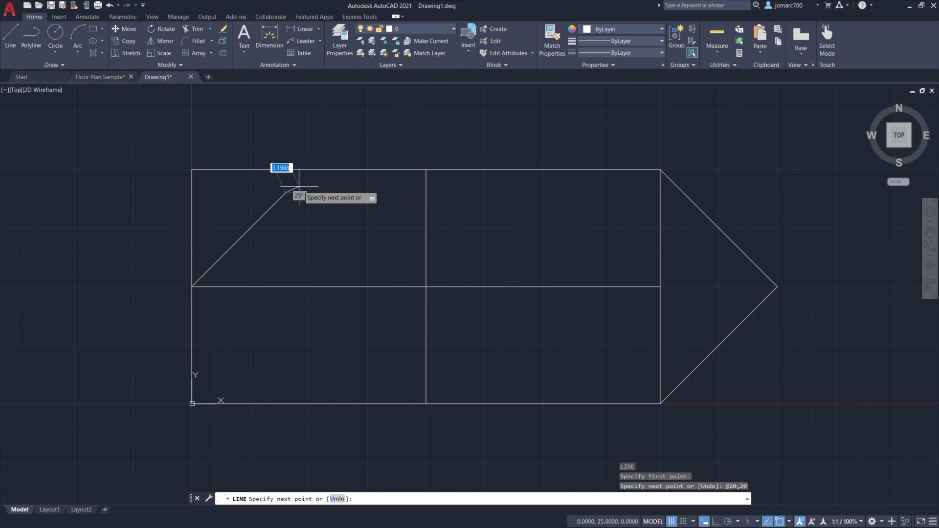
key("Escape")
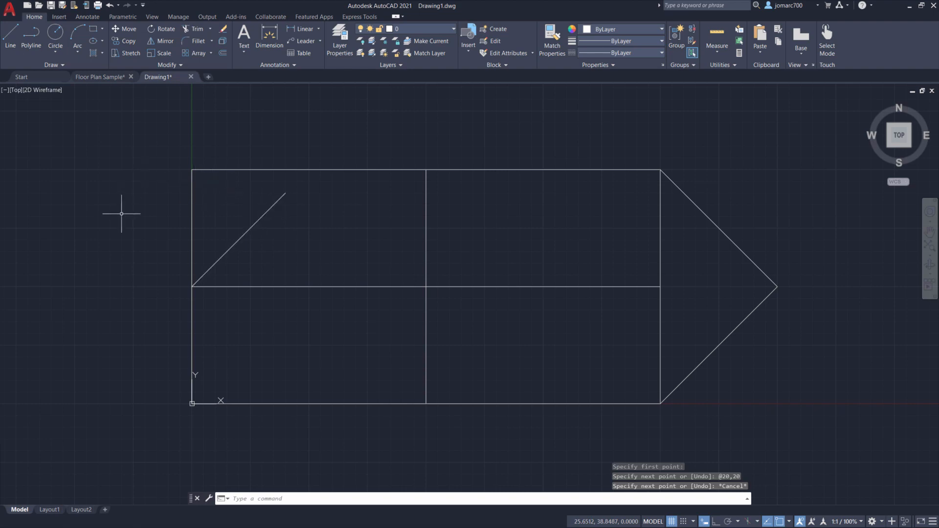
- Draw a line from the midpoint of the rectangle's left edge to a point offset -20 in X and 20 in Y
type("l")
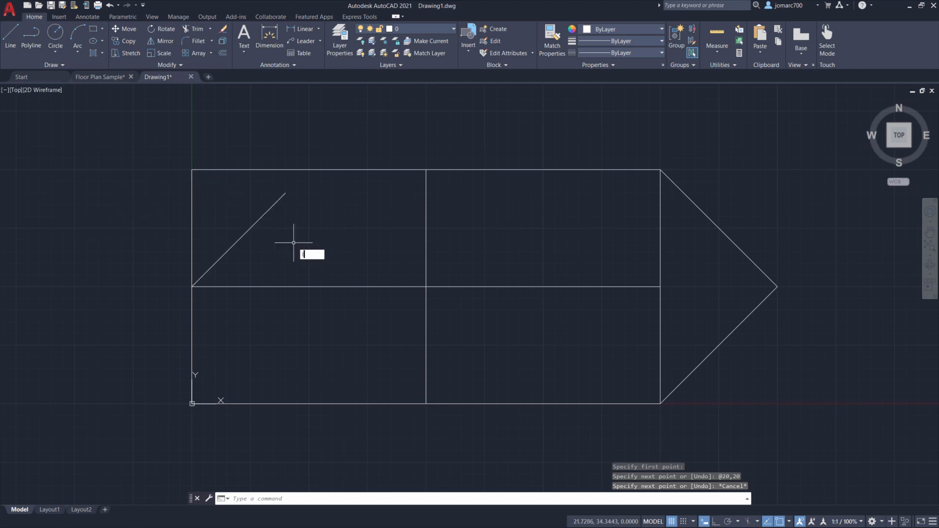
key("Return")
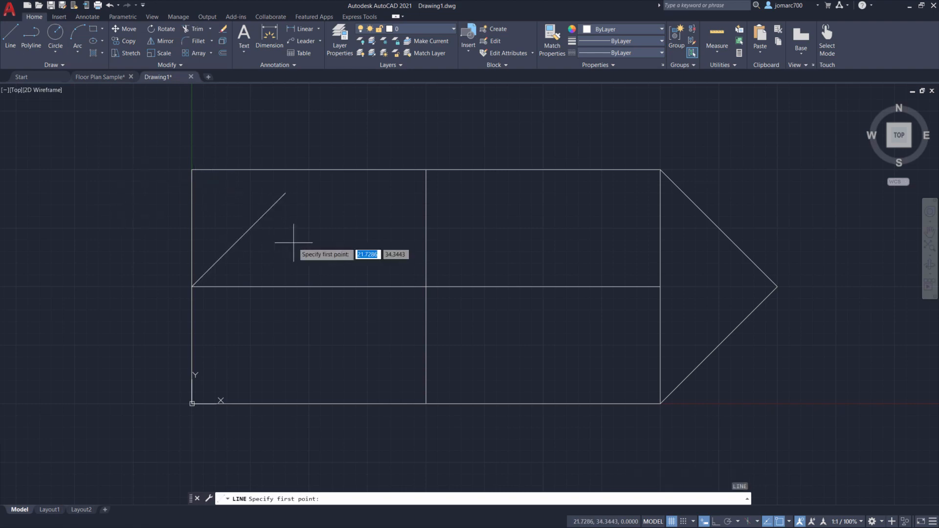
left_click(192, 287)
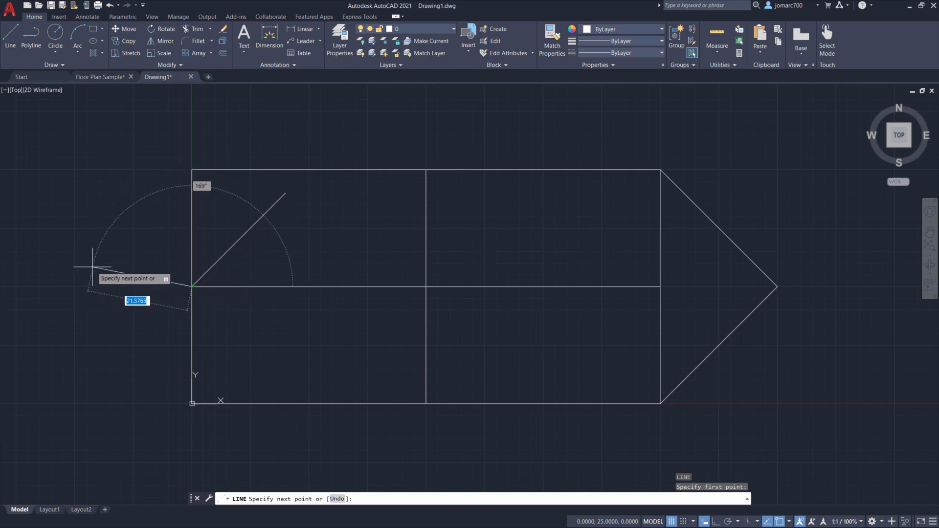
type("-20")
key("Tab")
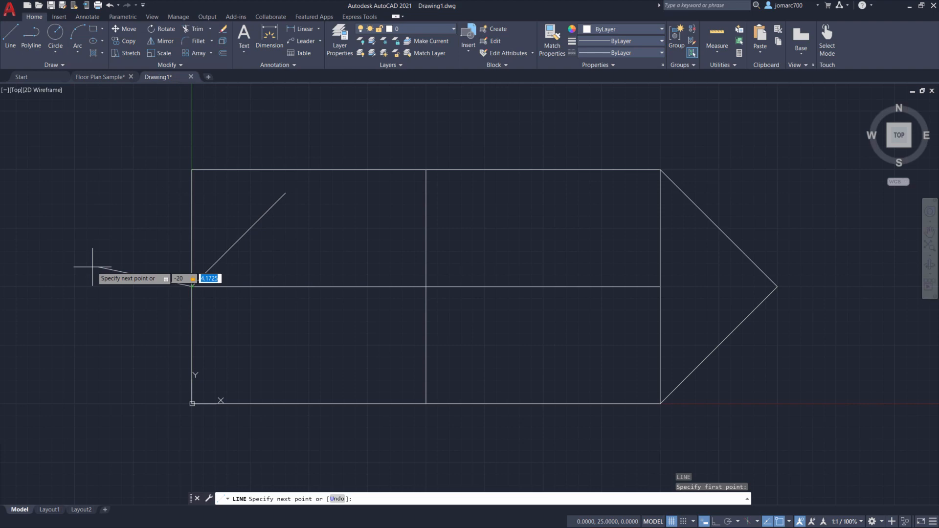
type("20")
key("Return")
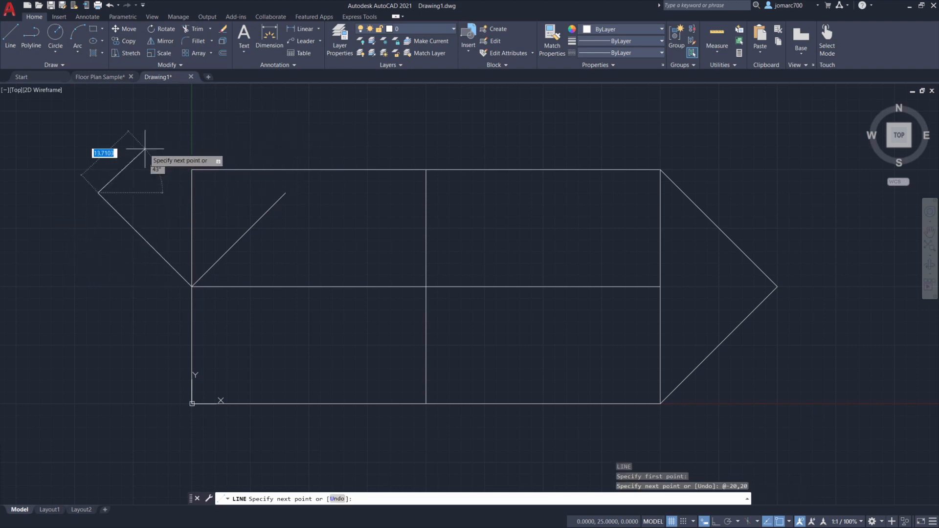
key("Escape")
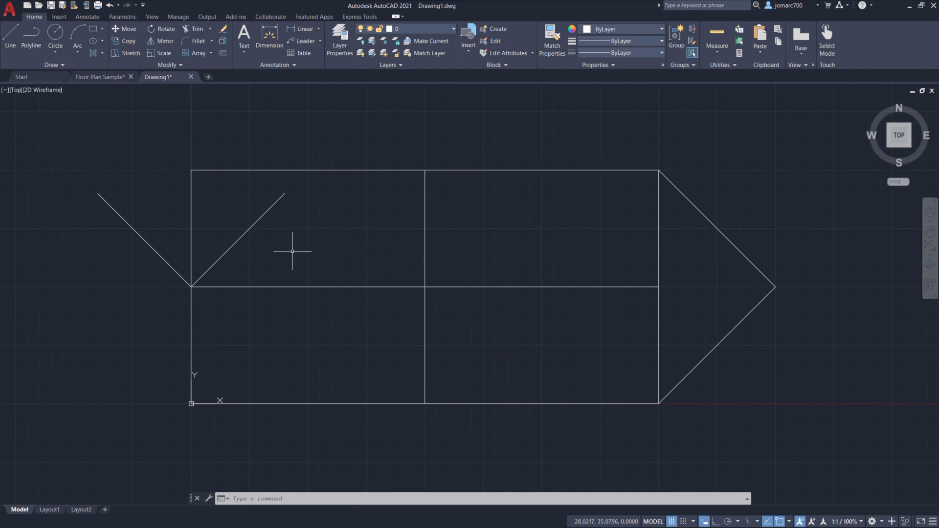
key("F8")
key("F8")
- Draw a Start, Center, End arc from the rectangle's lower-right corner, centred on the right edge's midpoint, to the tip of the triangle
left_click(79, 51)
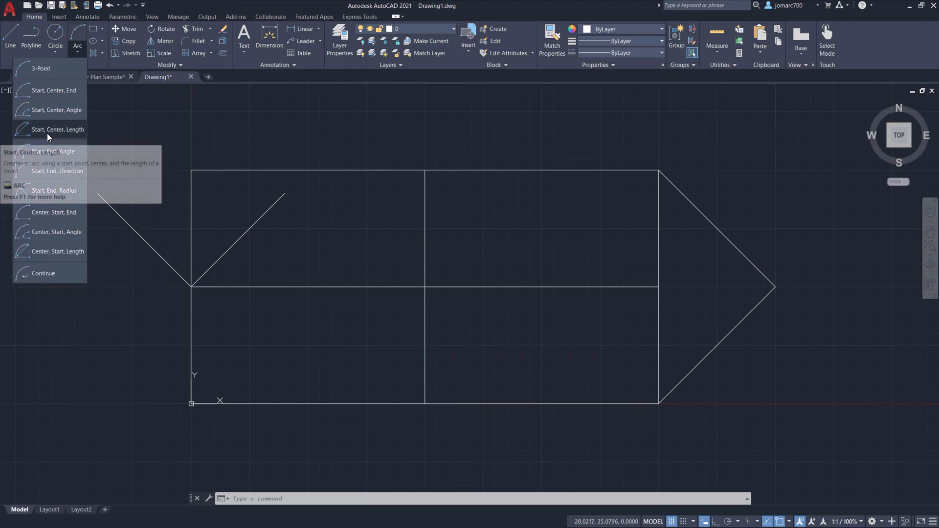
left_click(54, 93)
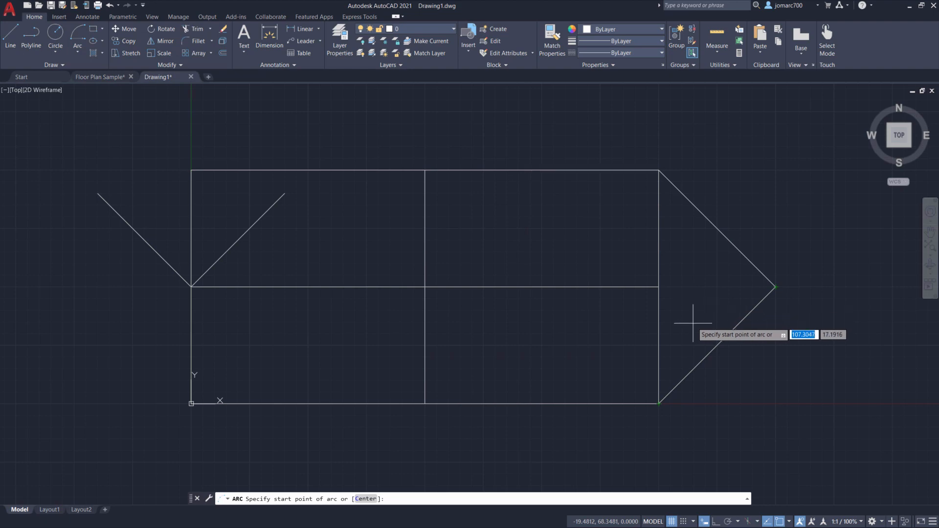
left_click(659, 404)
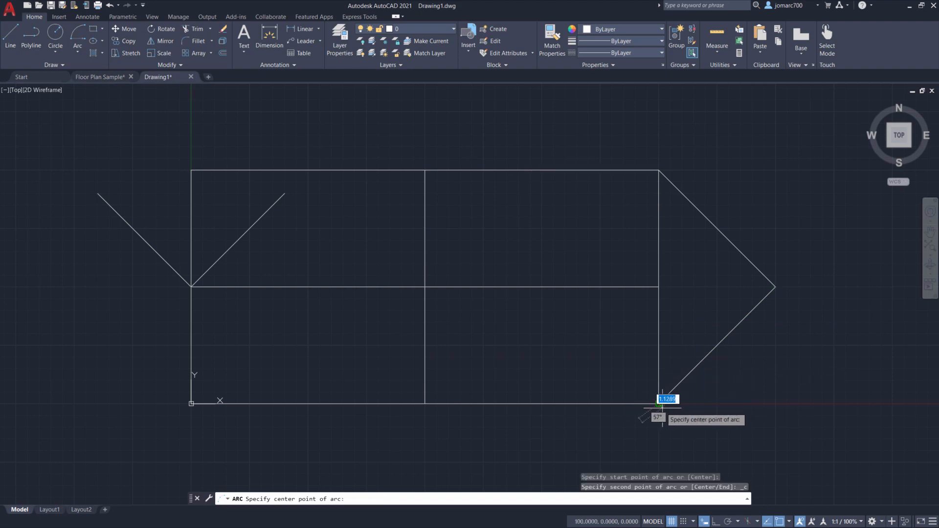
left_click(659, 288)
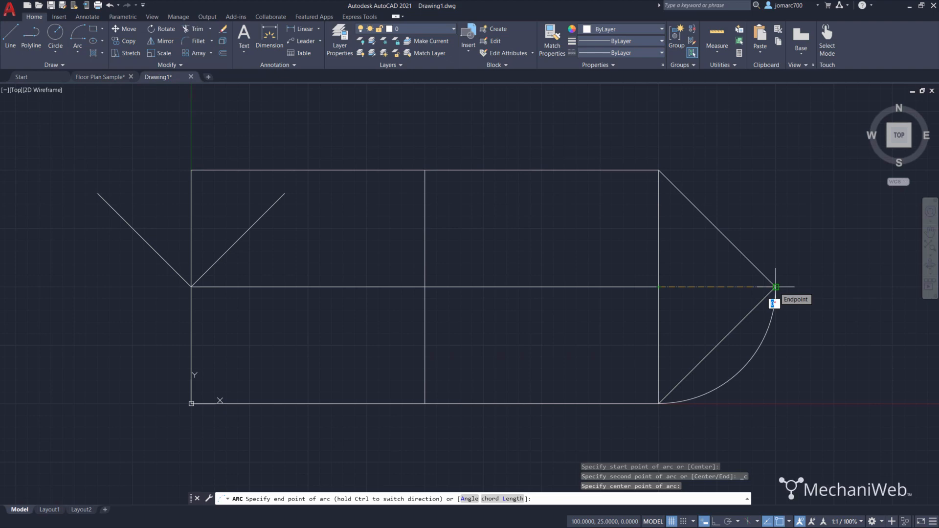
left_click(775, 287)
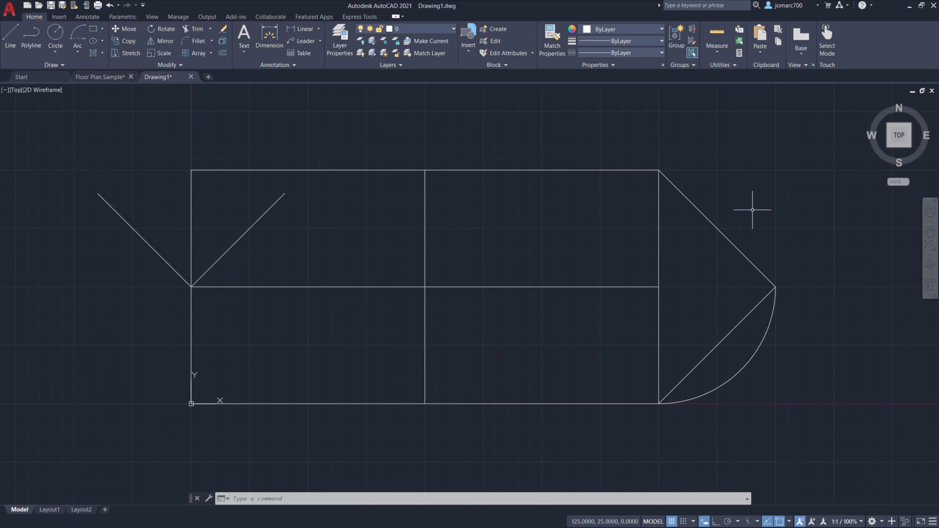
key("Return")
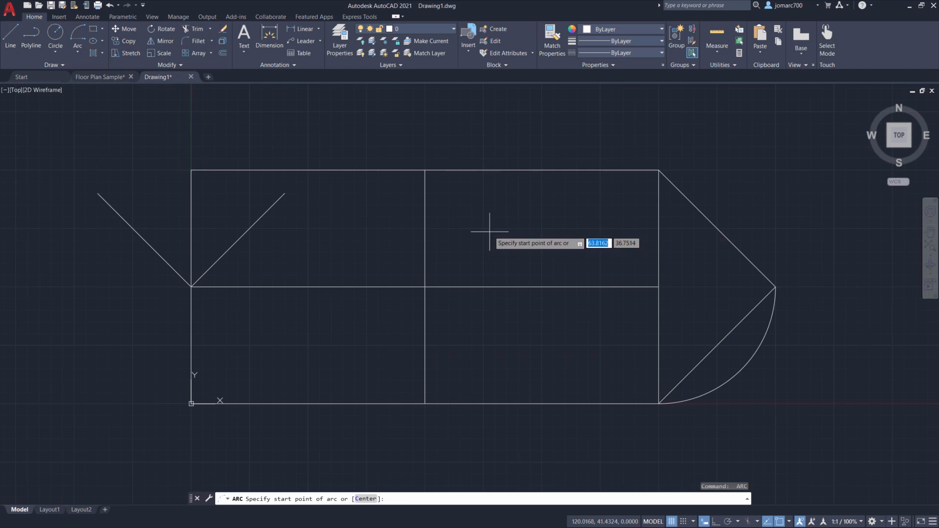
left_click(82, 55)
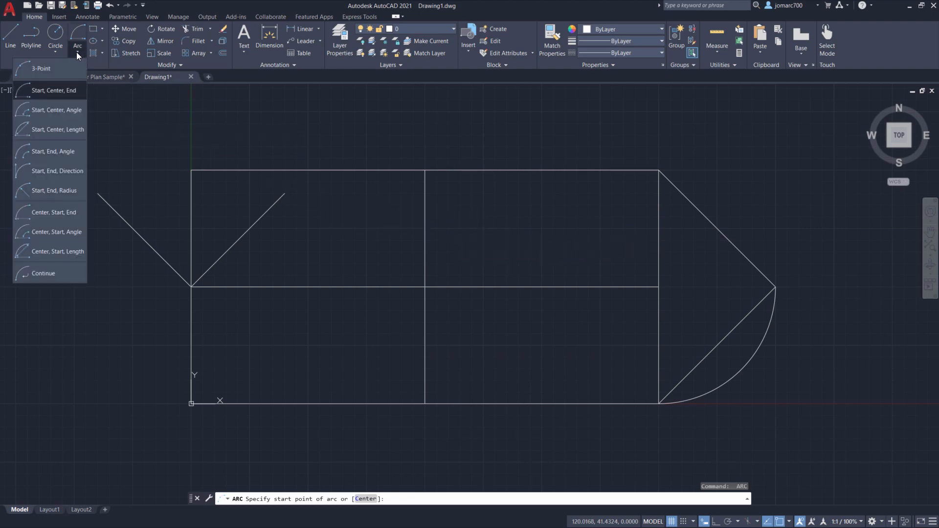
left_click(154, 7)
key("Escape")
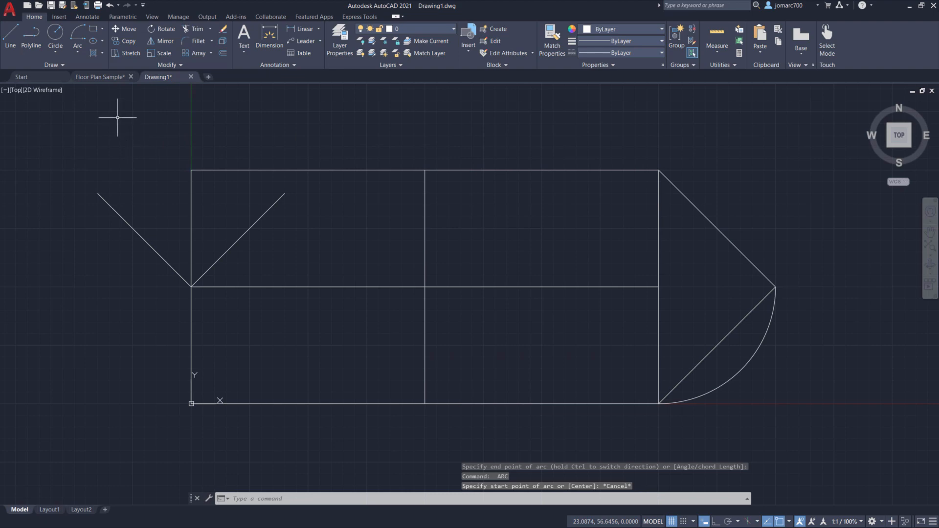
- Draw a Start, Center, End arc from the triangle's tip, centred on the right edge's midpoint, to the rectangle's upper-right corner
left_click(78, 51)
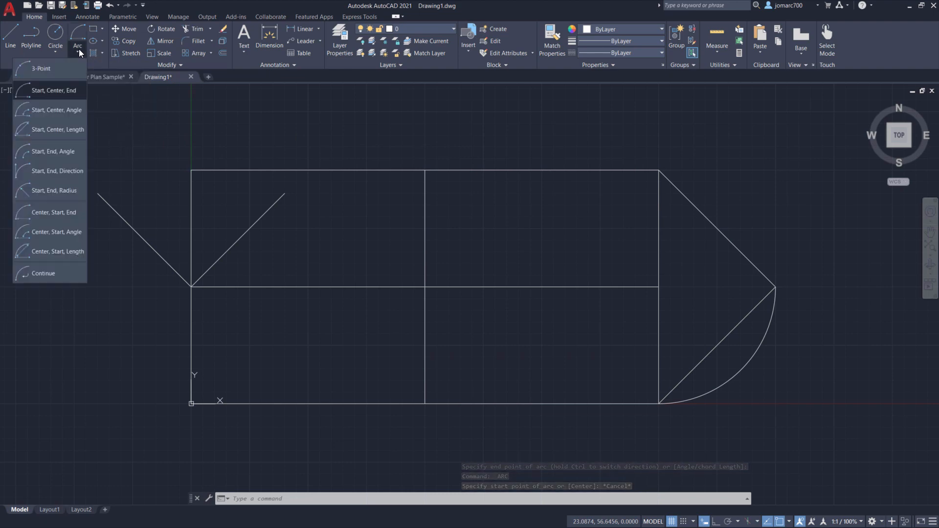
left_click(63, 92)
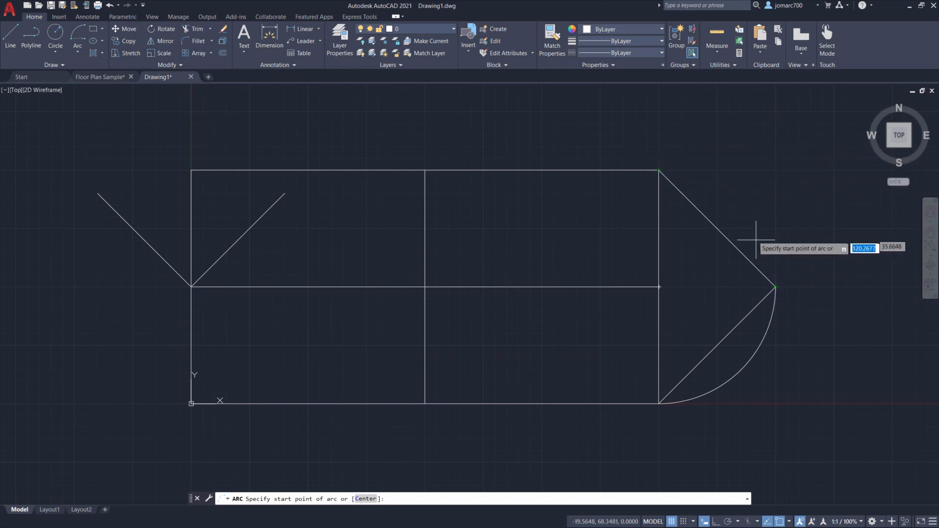
left_click(776, 288)
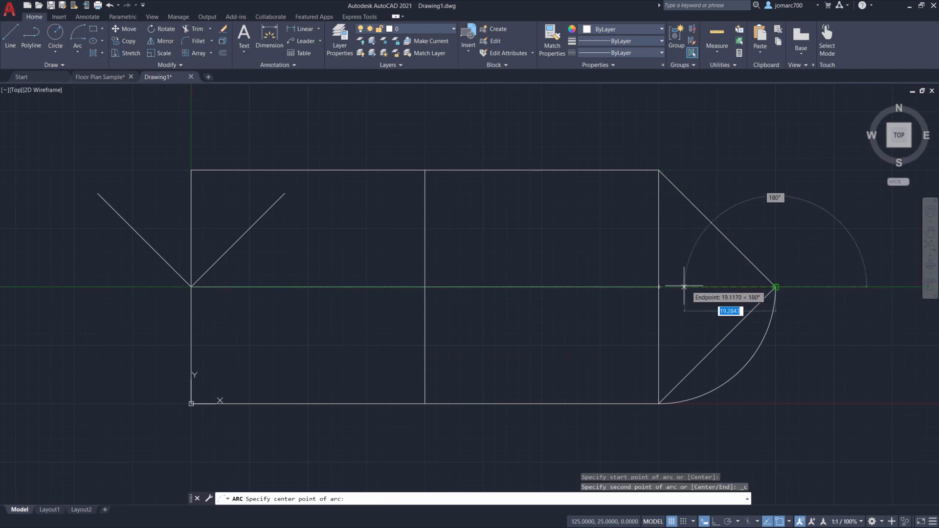
left_click(659, 287)
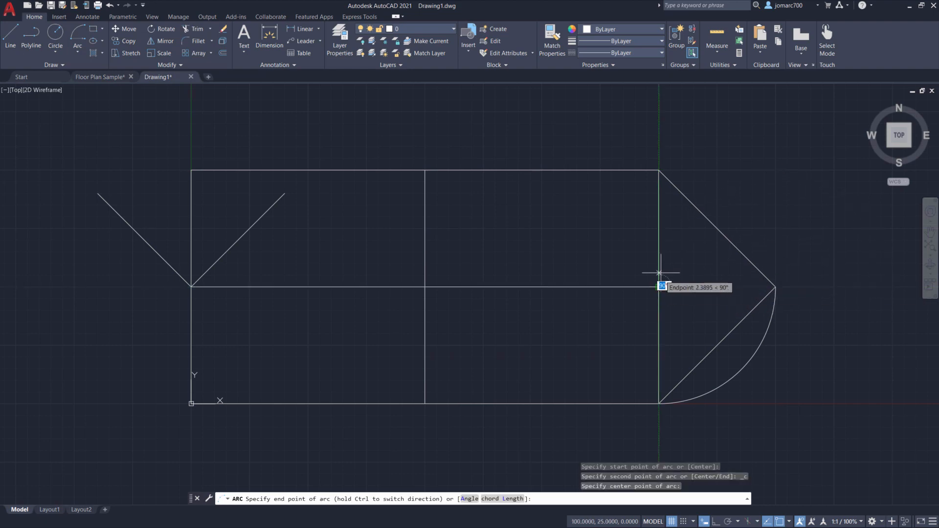
left_click(659, 171)
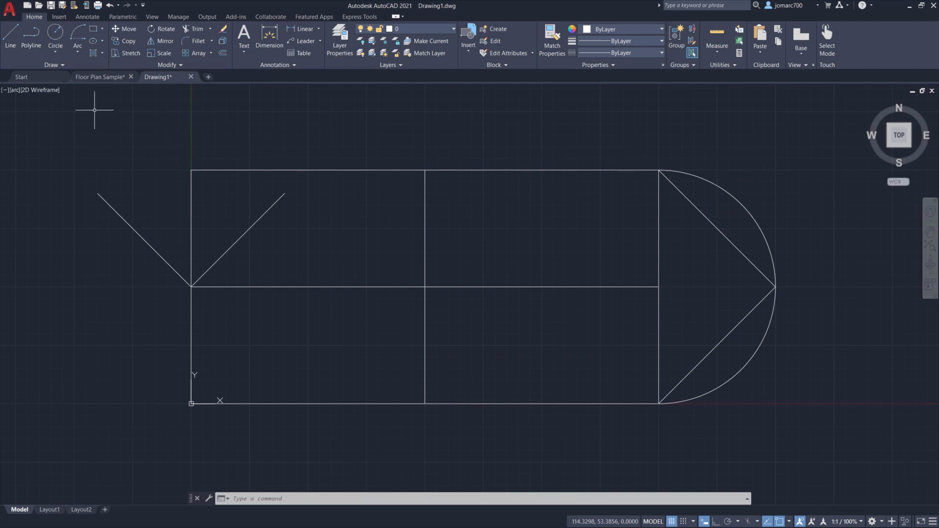
- Draw a Center, Radius circle of radius 20 at the intersection of the rectangle's horizontal and vertical centre lines
left_click(55, 53)
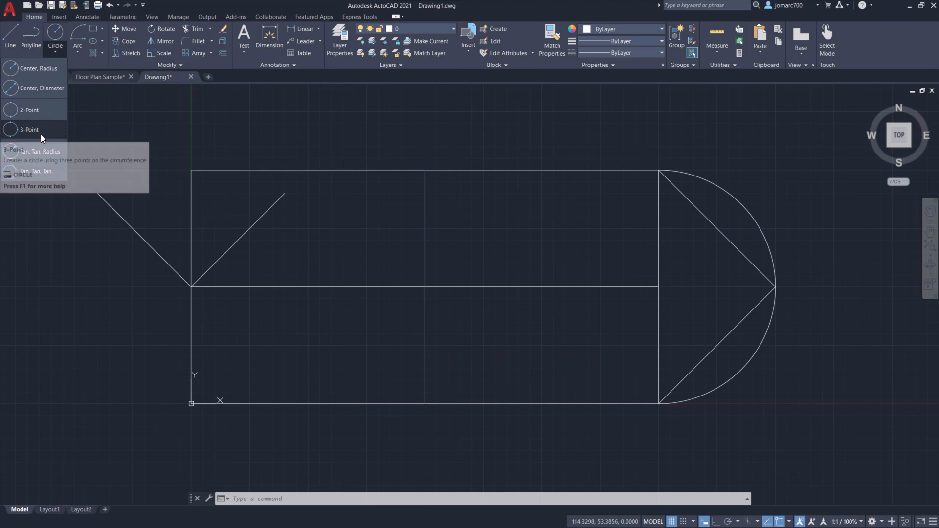
left_click(37, 72)
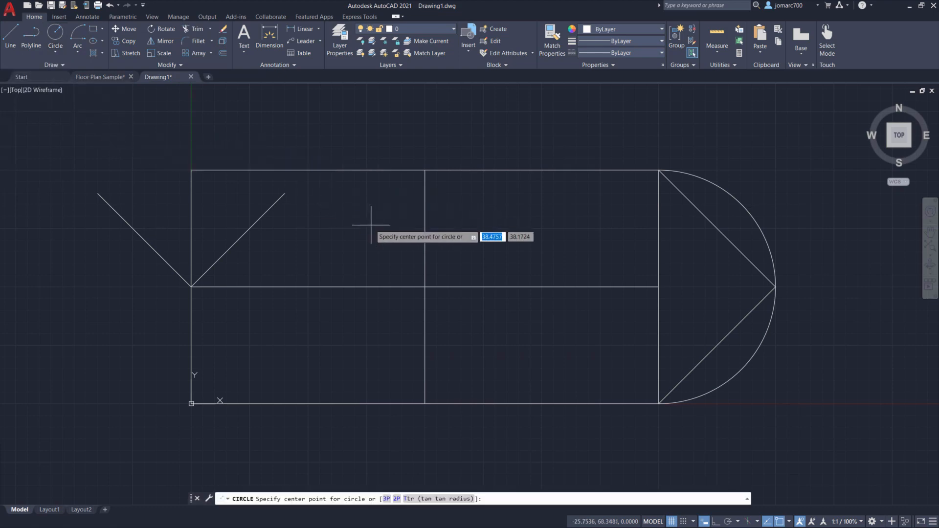
left_click(425, 287)
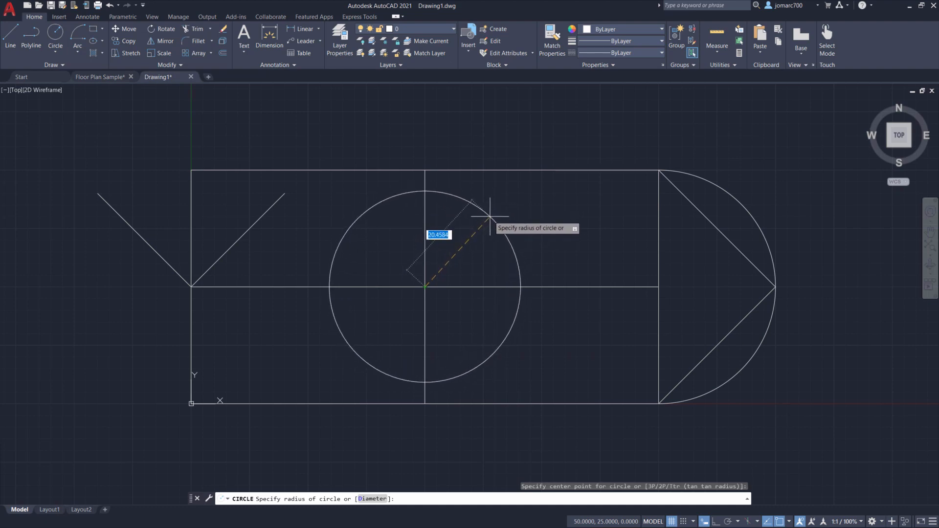
type("20")
key("Return")
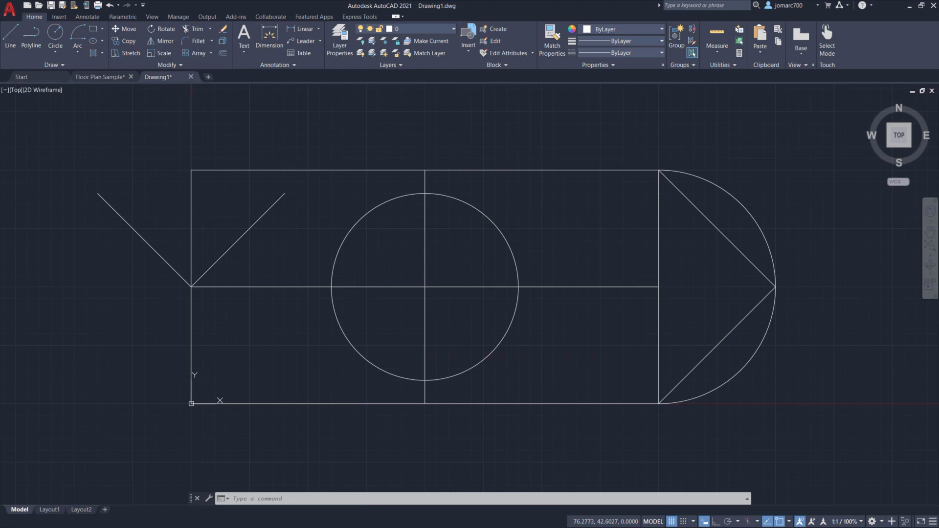
- Save the drawing as d-01 in the folder D:\Tasks\Marketing\LiveStream\20210114-AutoCAD\ExerciseFiles
key("ctrl+s")
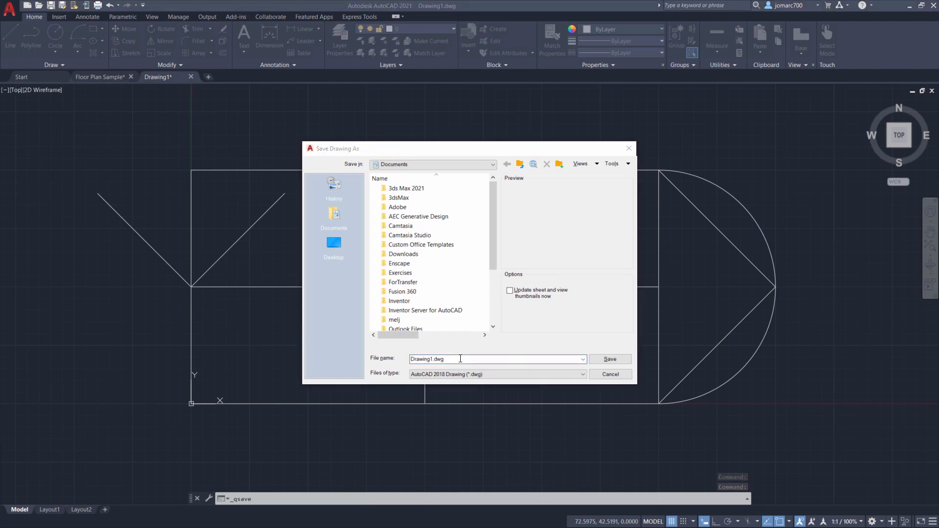
left_click(312, 360)
type("D:\\Tasks\\Marketing\\LiveStream\\20210114-AutoCAD\\ExerciseFiles")
key("Return")
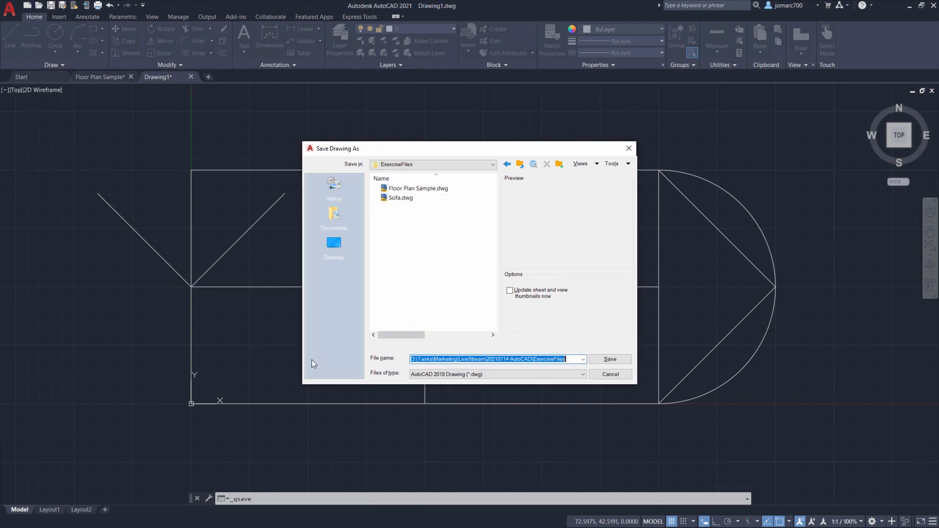
type("d")
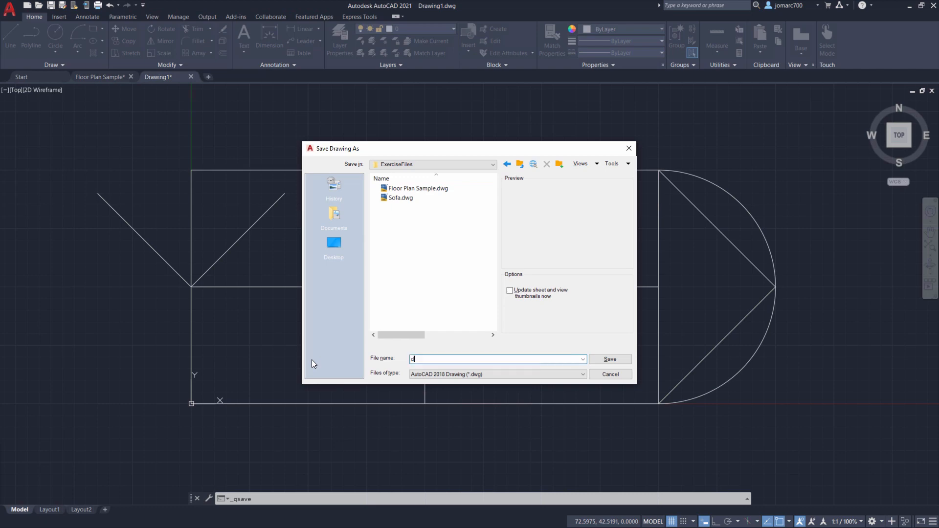
type("-01")
left_click(609, 360)
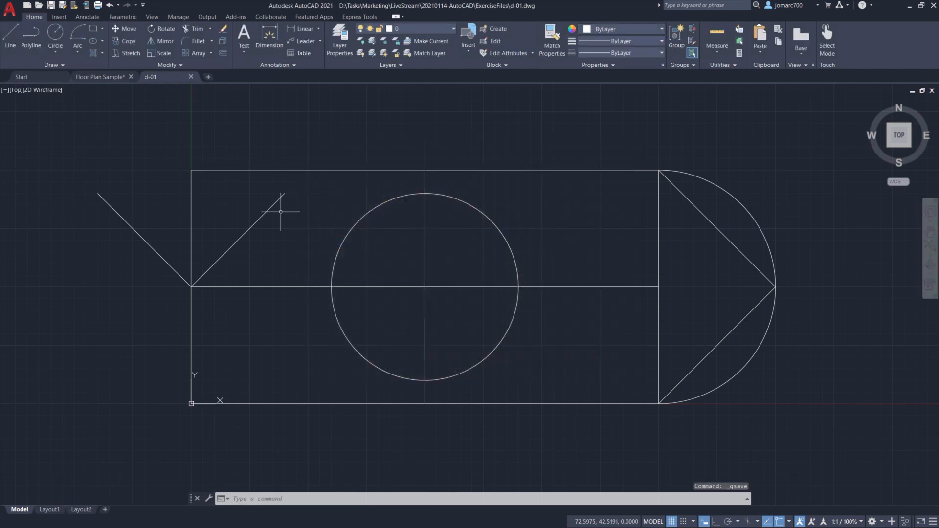
- In a new drawing based on acad.dwt, start a polyline with Ortho on, running 10 units up and 25 units to the right
left_click(28, 6)
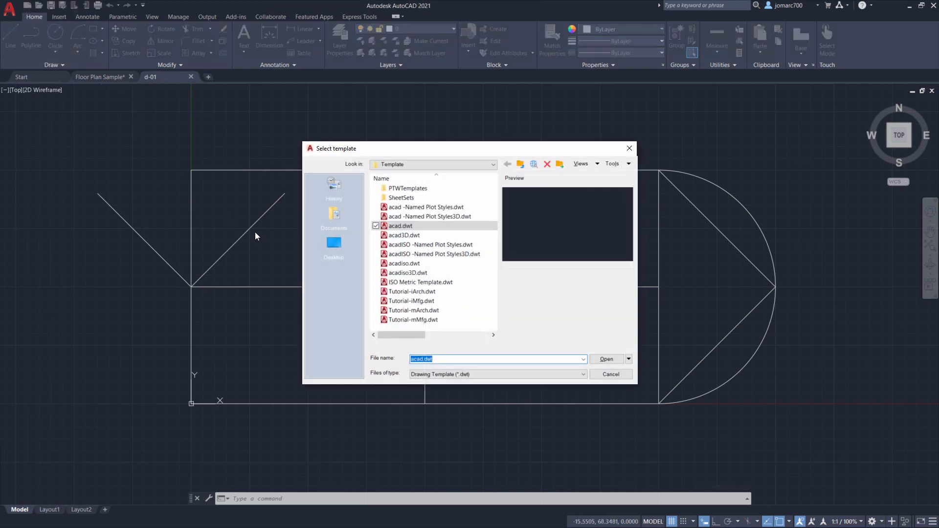
double_click(418, 227)
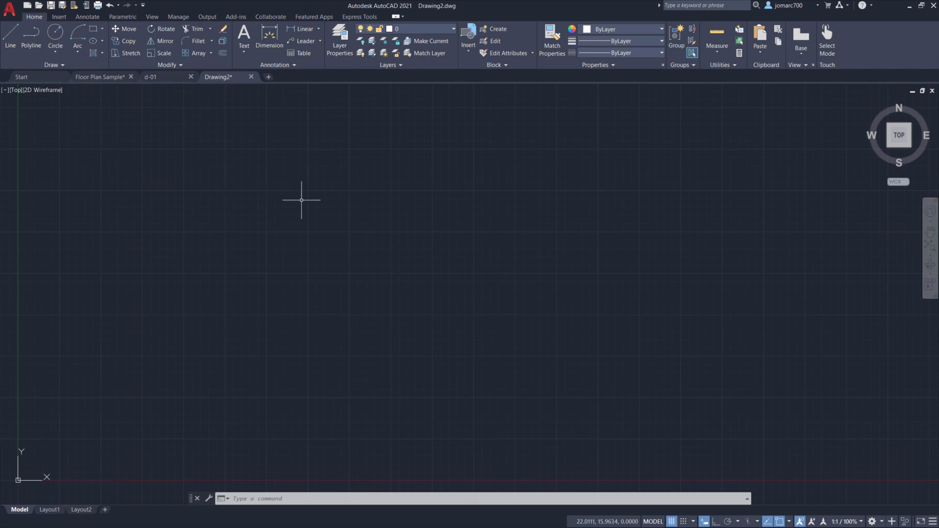
type("PL")
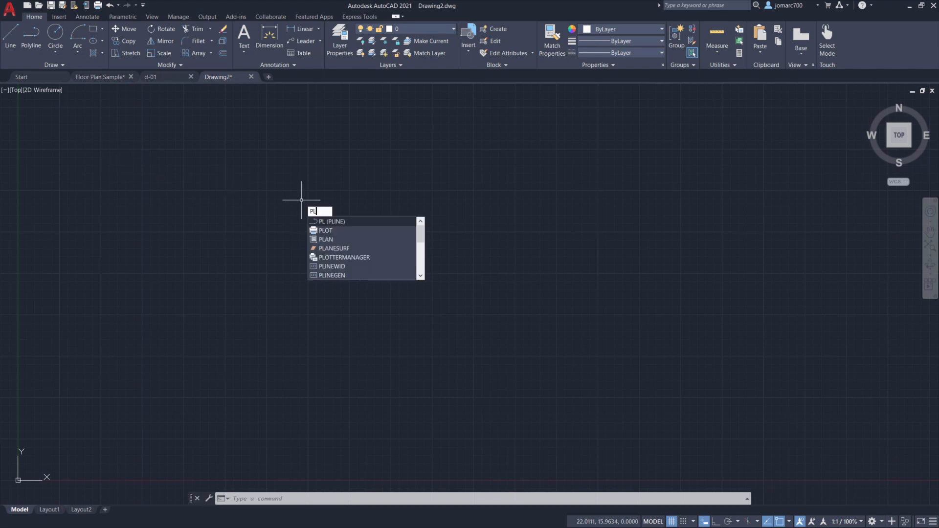
key("Return")
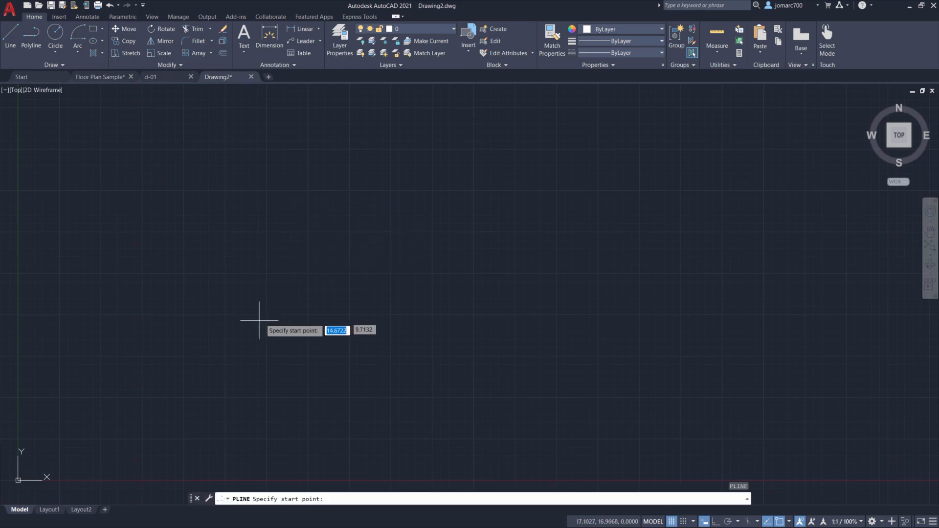
left_click(169, 367)
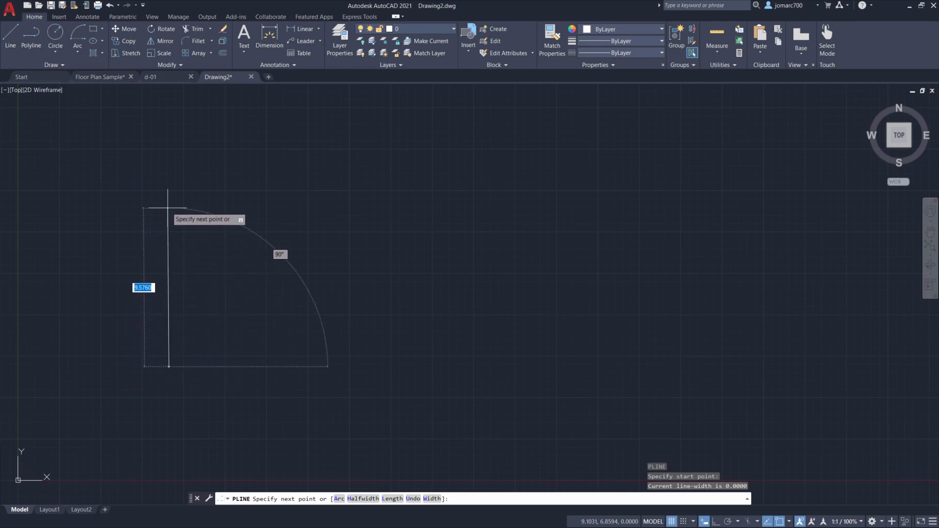
key("F8")
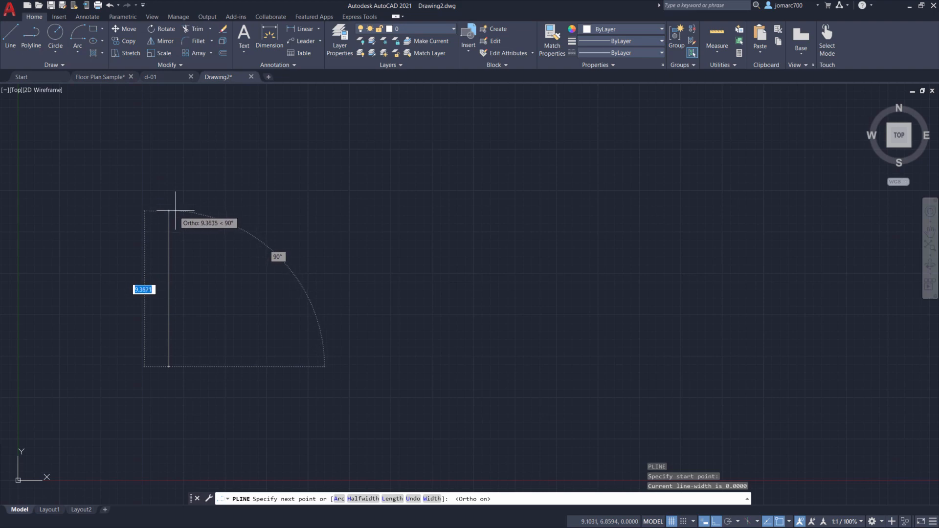
type("10")
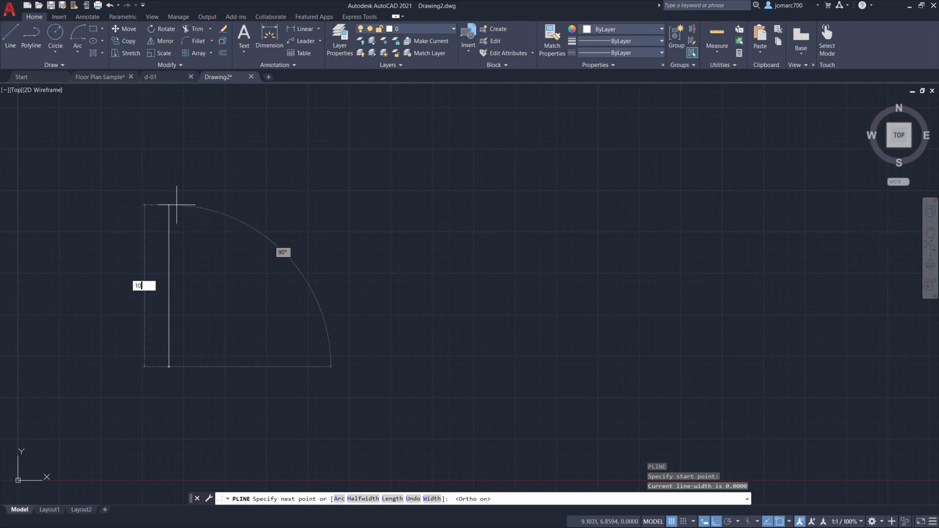
key("Return")
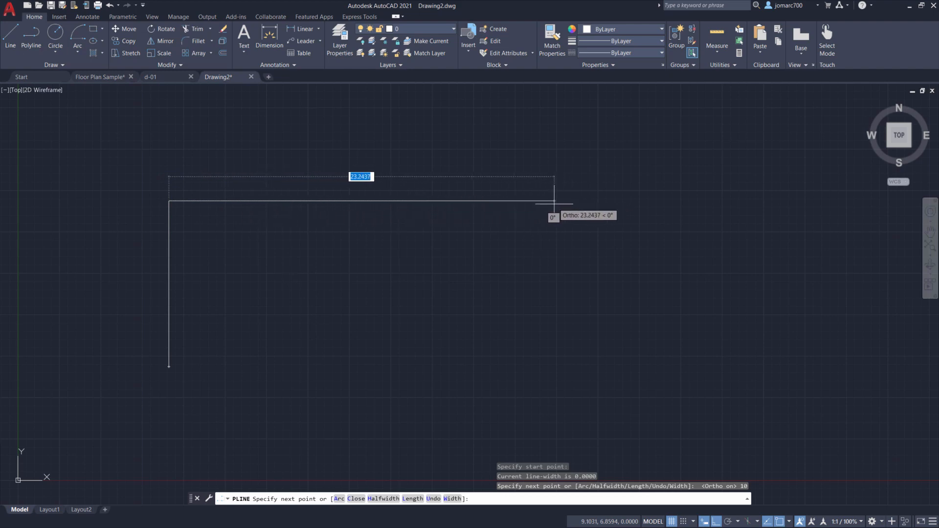
type("25")
key("Return")
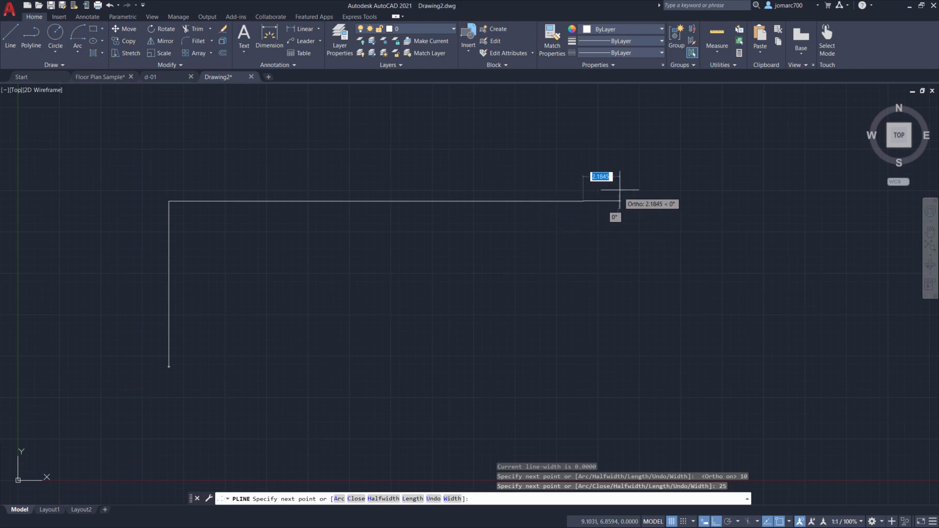
- Continue the polyline with an arc segment, Ortho off, ending directly below the arc's start and level with the polyline's start point
right_click(603, 153)
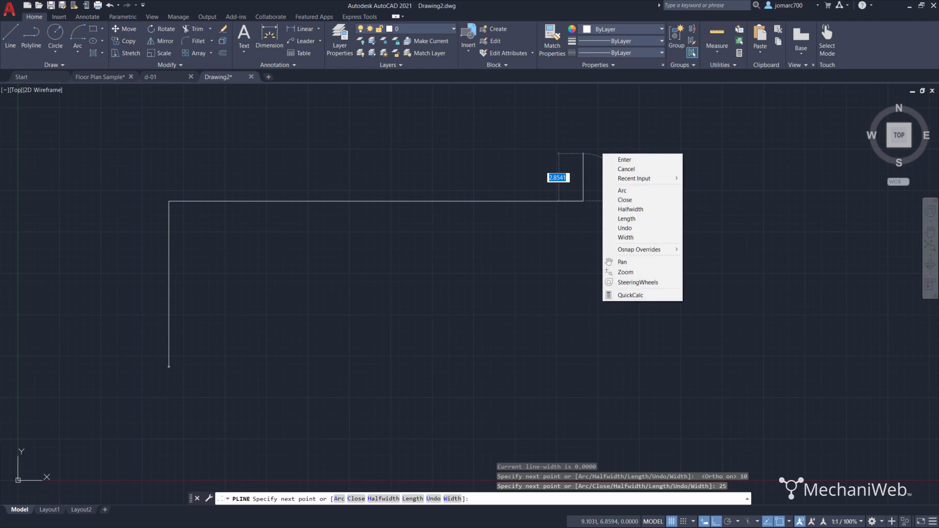
left_click(630, 191)
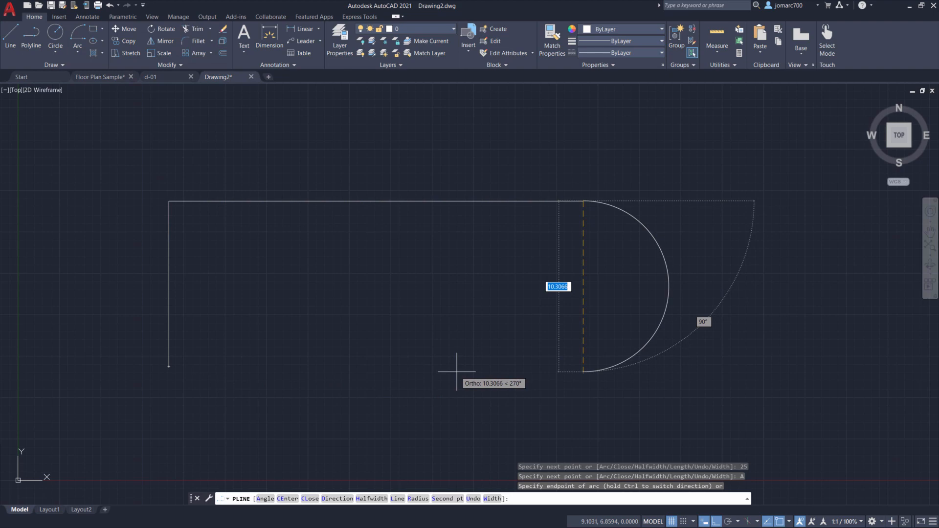
key("F8")
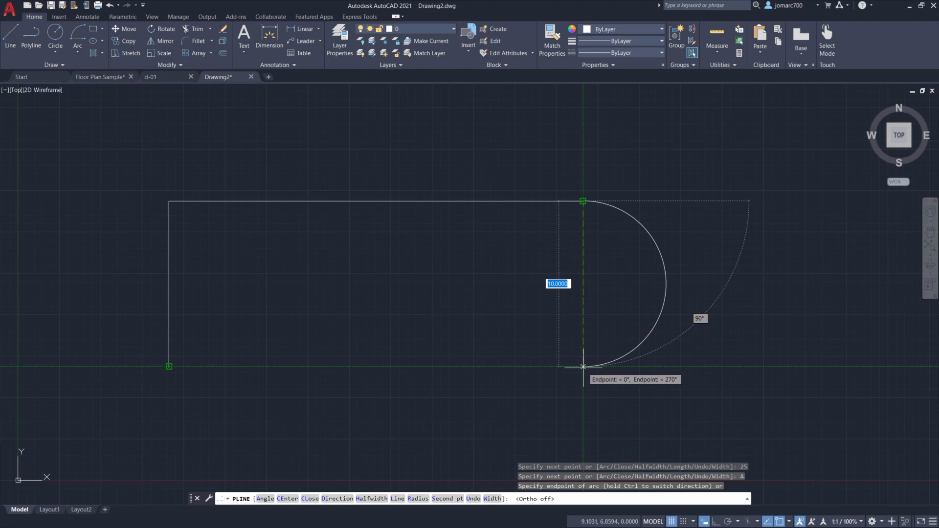
left_click(583, 366)
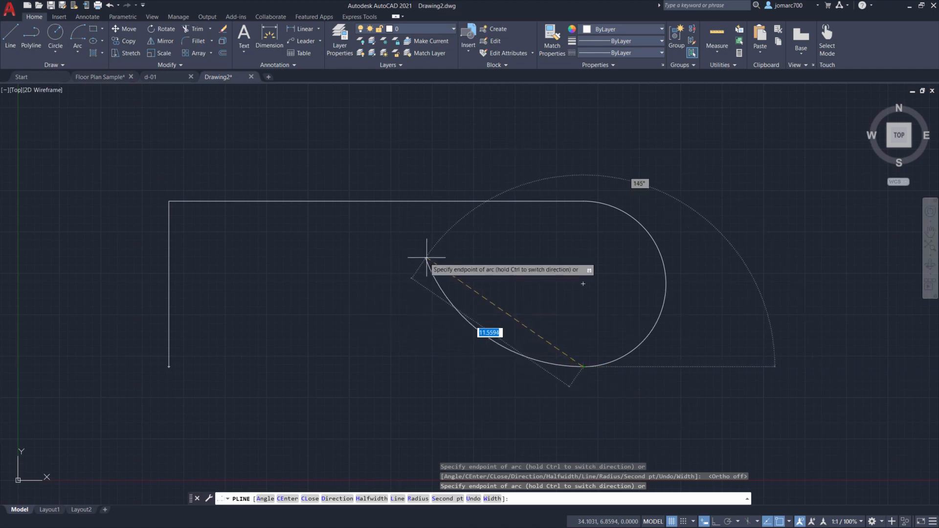
- Switch the polyline back to line segments, close it to its start point, and select the shape to check that it is one object
right_click(400, 256)
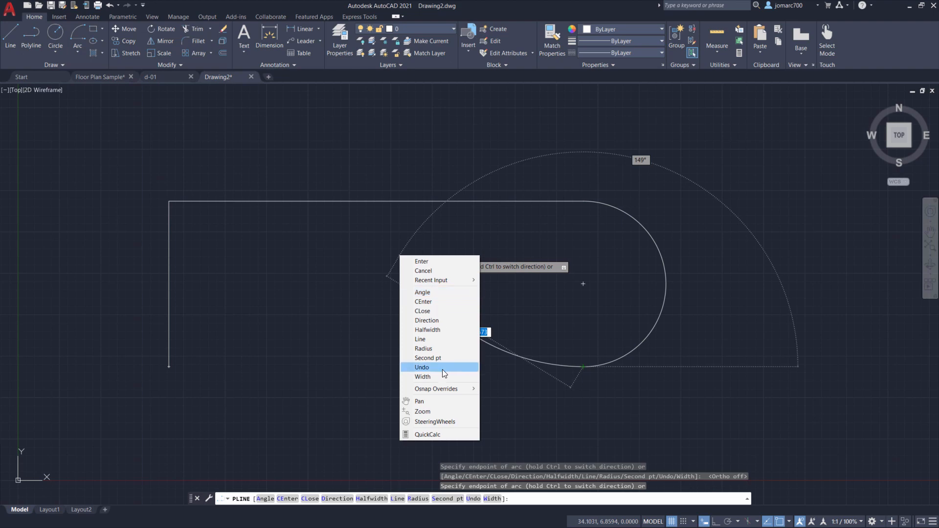
left_click(449, 340)
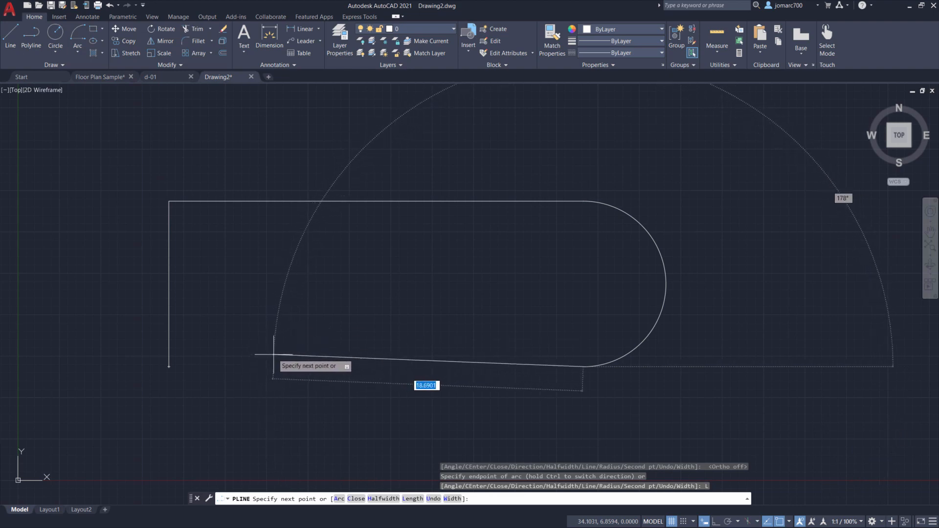
type("c")
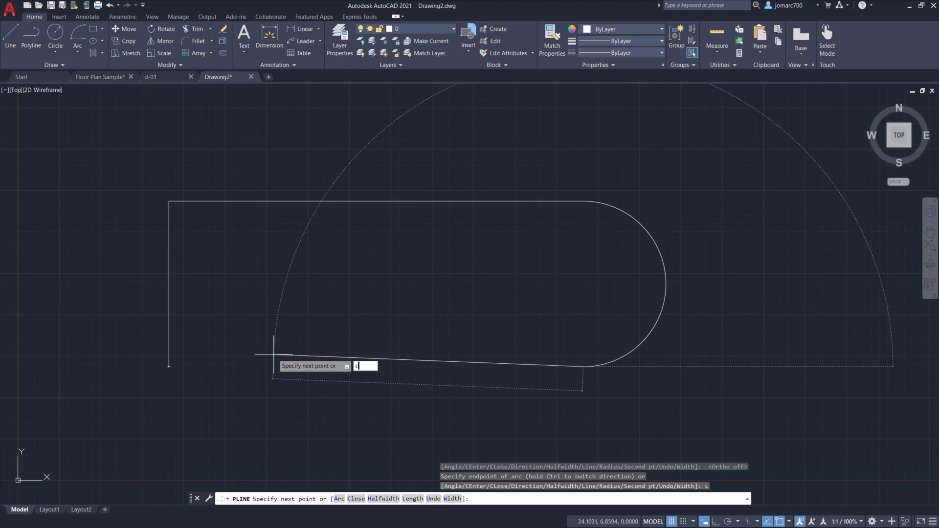
key("Return")
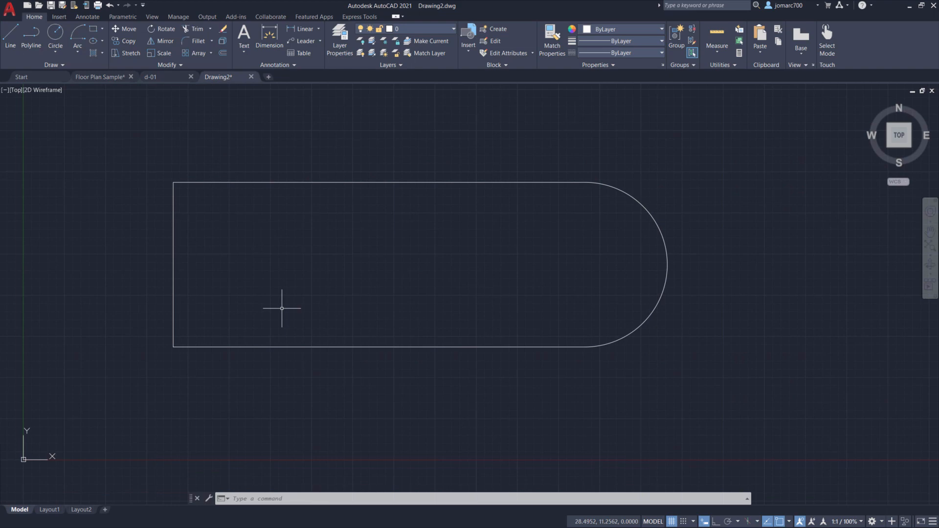
left_click(383, 184)
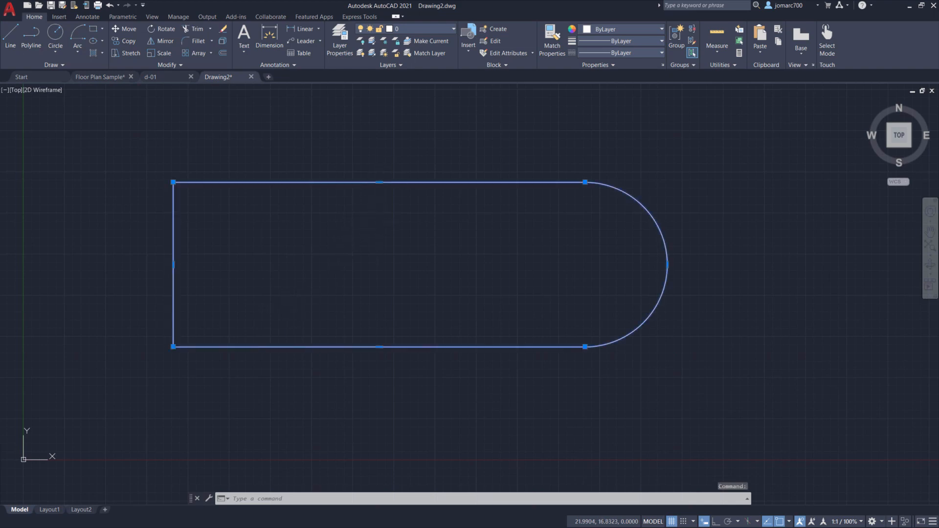
key("Escape")
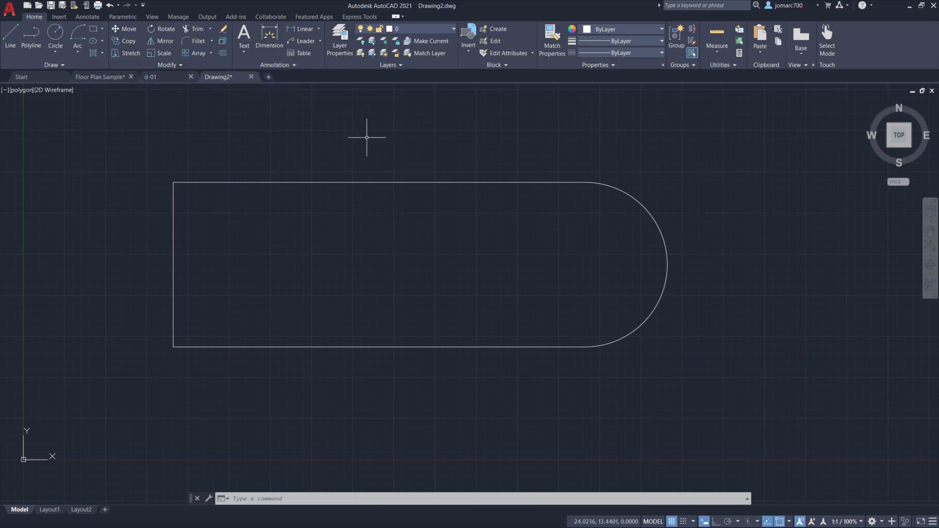
- Open the Layer Properties Manager and move it over the middle of the drawing area
type("LA")
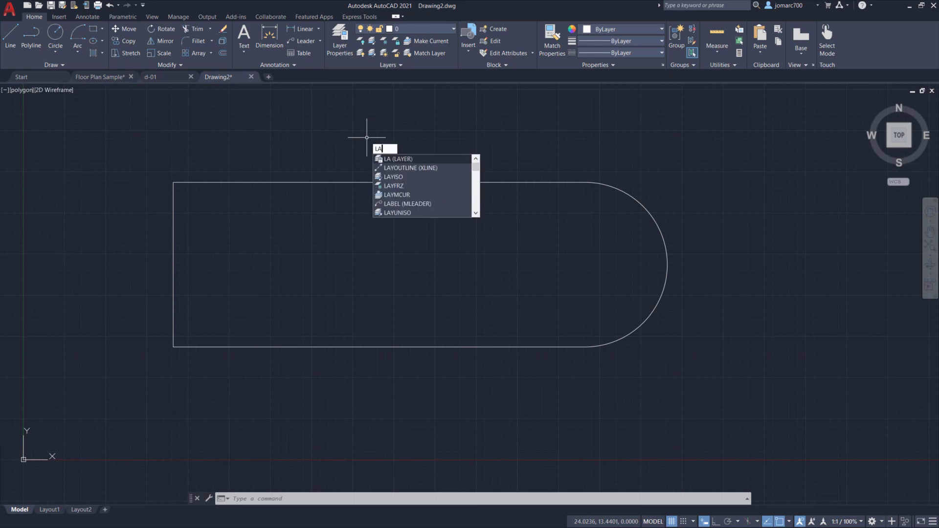
key("Return")
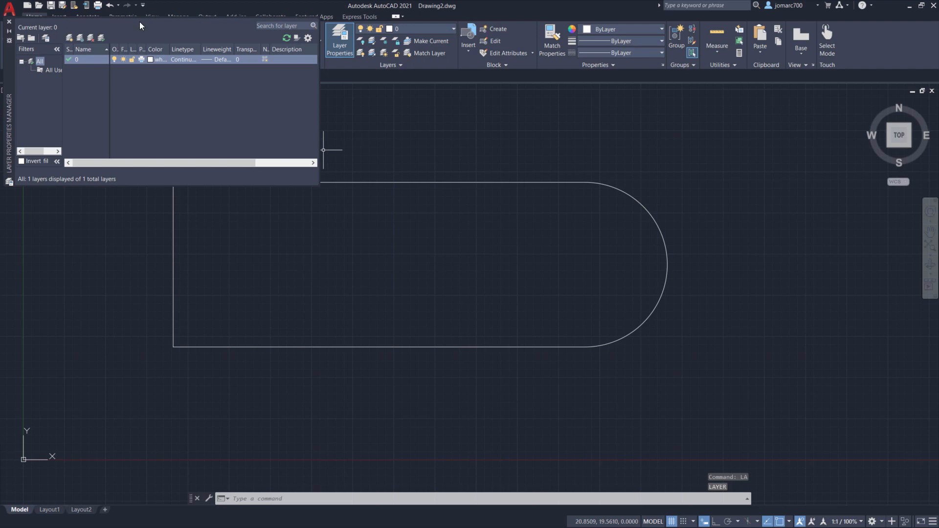
left_click(155, 60)
left_click_drag(8, 71, 213, 178)
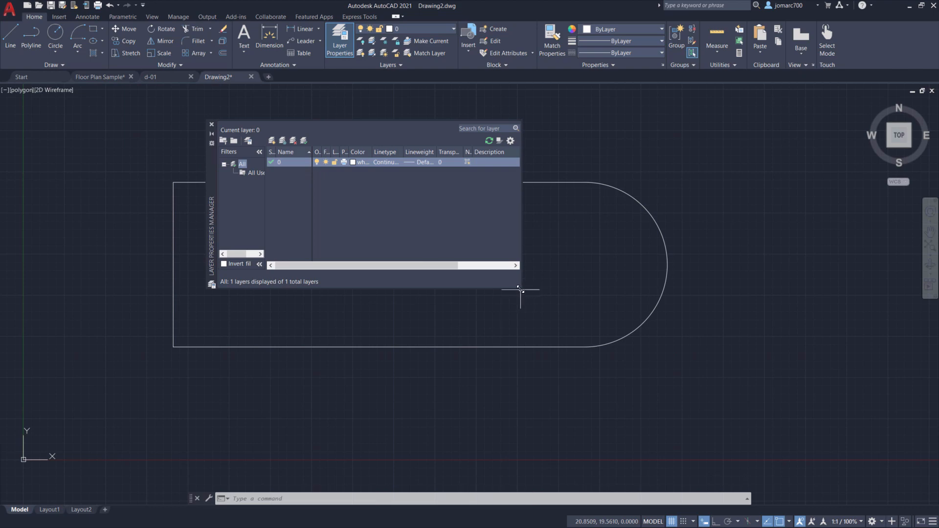
- Enlarge the Layer Properties Manager and create a new layer named polygon
left_click_drag(520, 289, 693, 388)
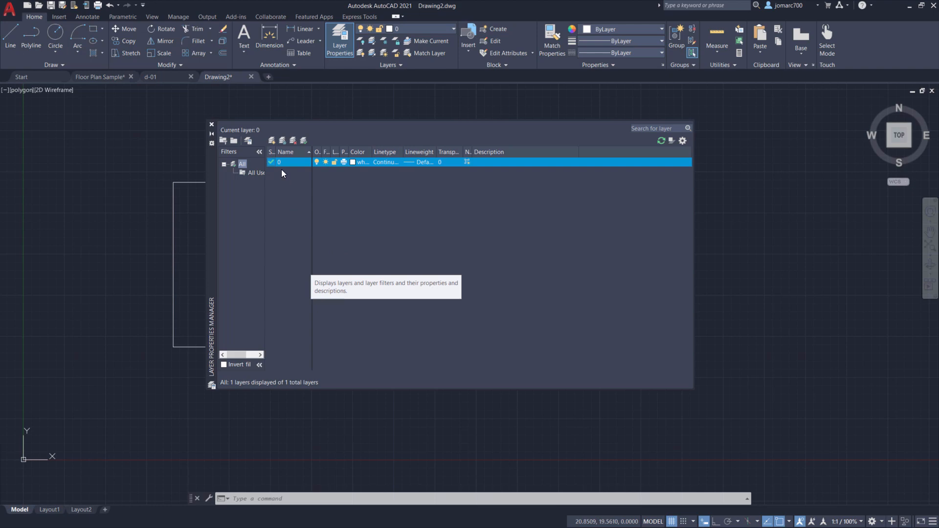
left_click(272, 140)
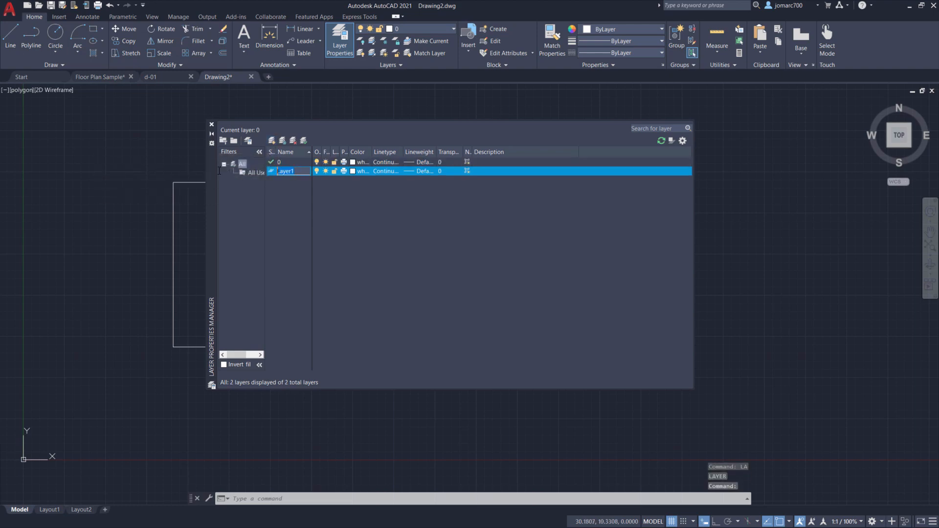
type("poly")
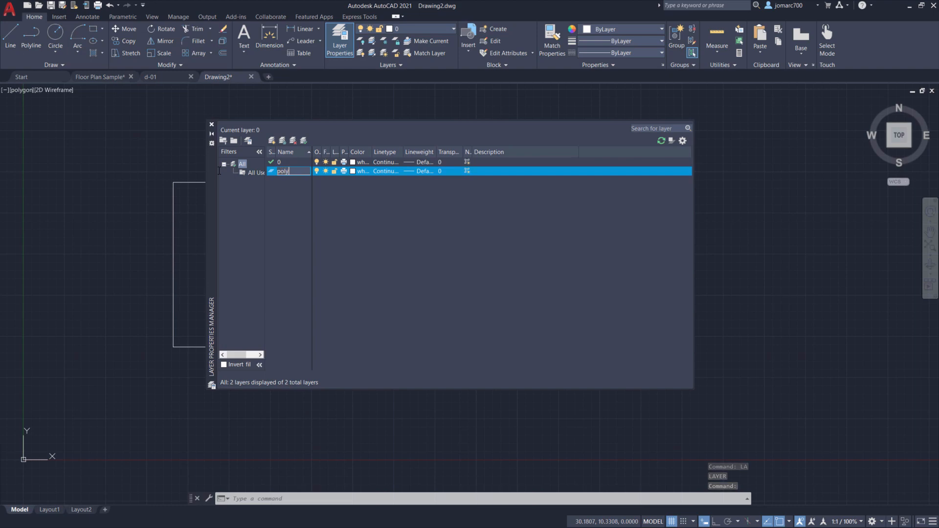
type("gon")
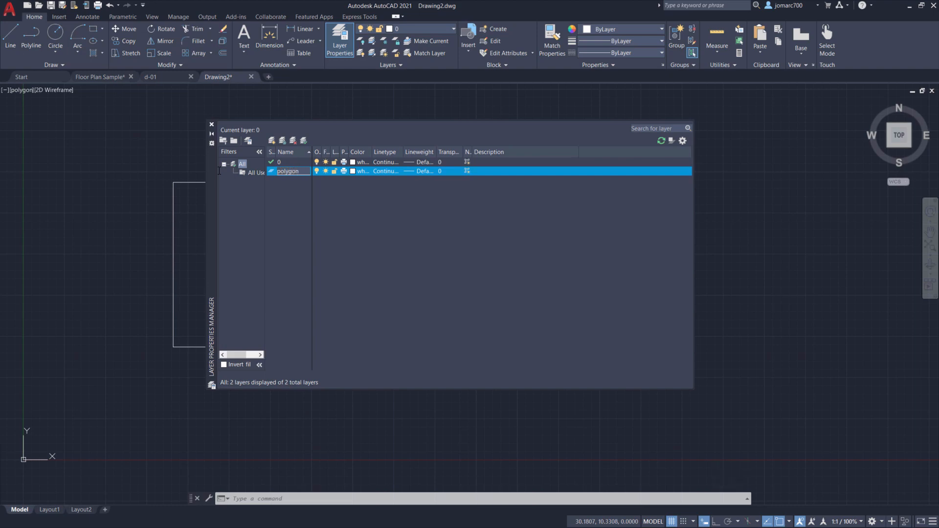
key("Return")
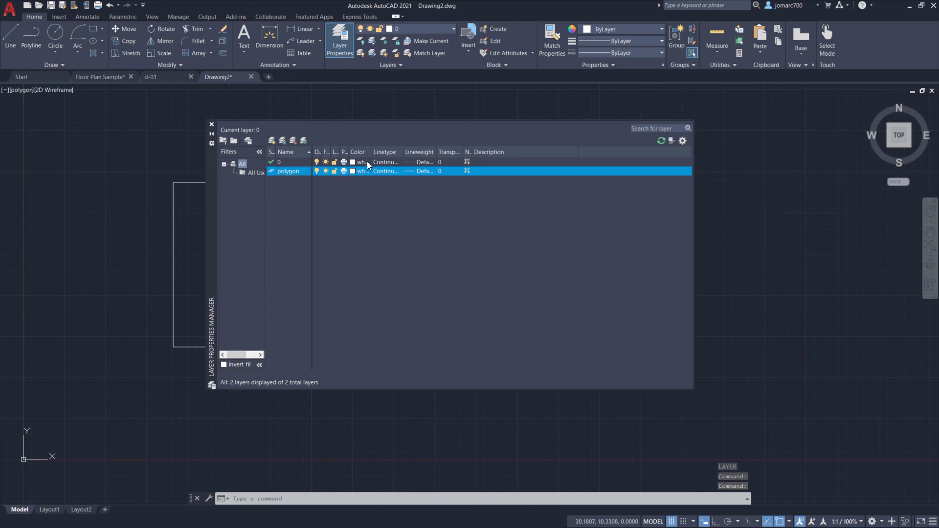
- Widen the layer list's columns to show the color names and set the polygon layer's color to index color 51
left_click_drag(371, 155, 379, 152)
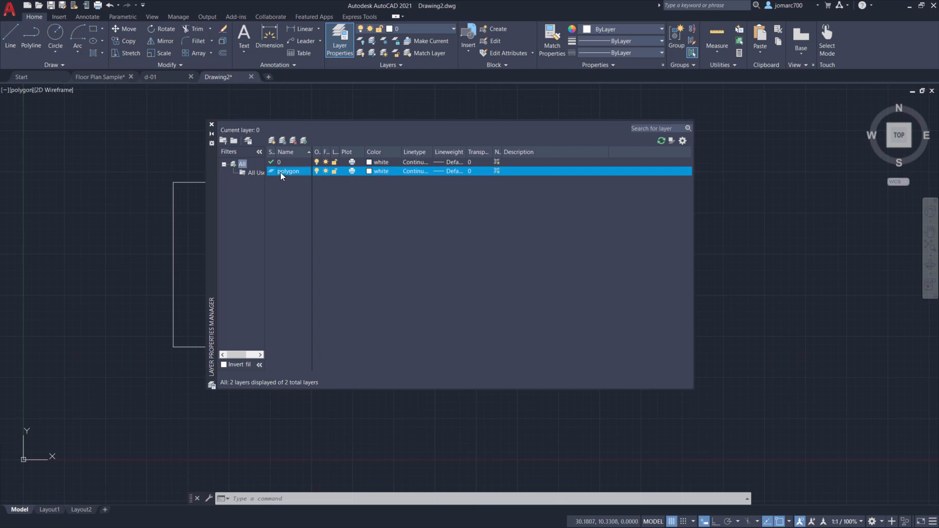
left_click(369, 171)
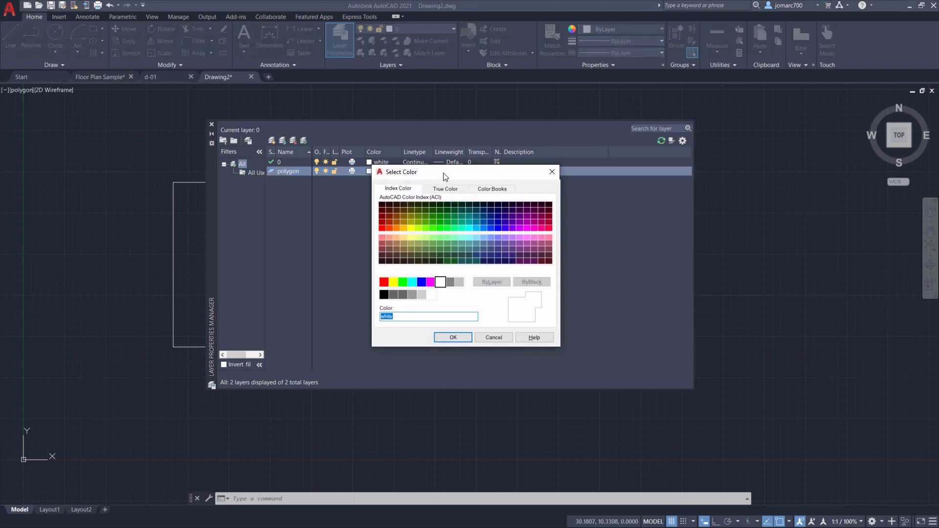
left_click(410, 237)
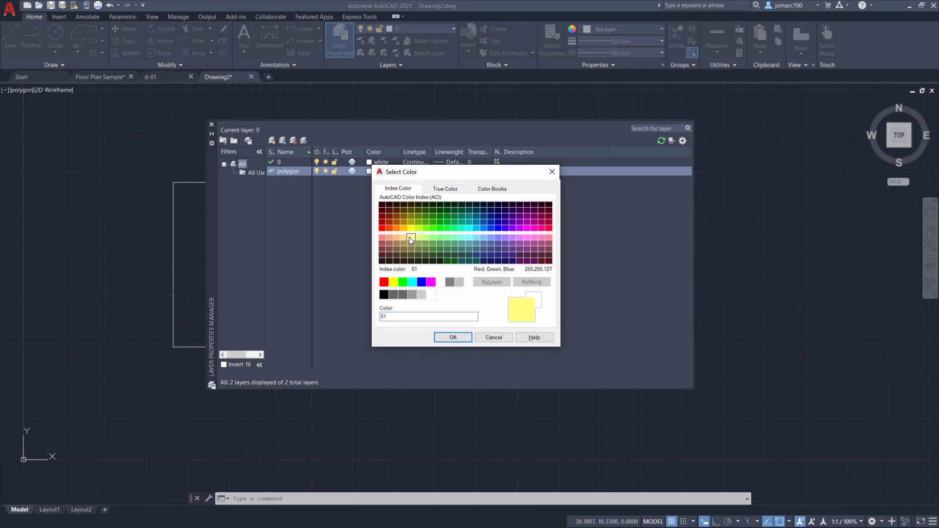
left_click(450, 337)
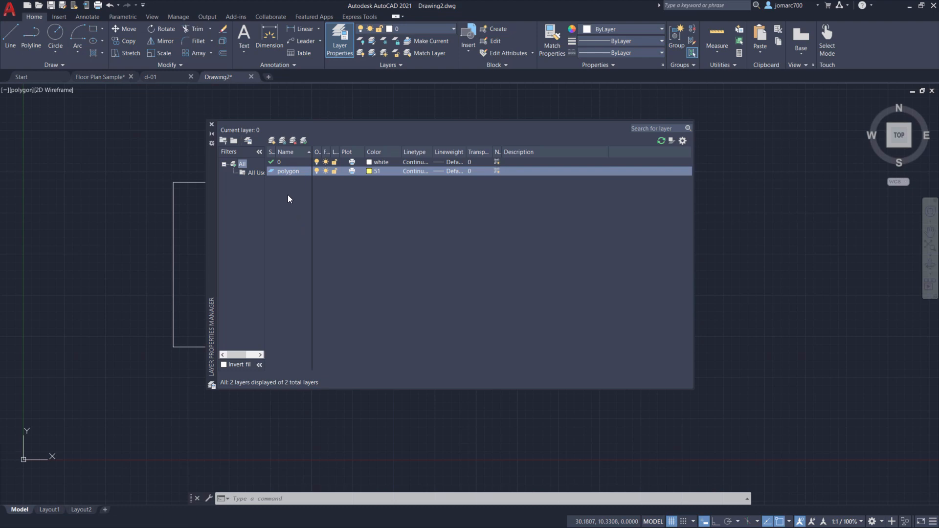
- Create another layer named splines and set its color to index color 140
left_click(271, 140)
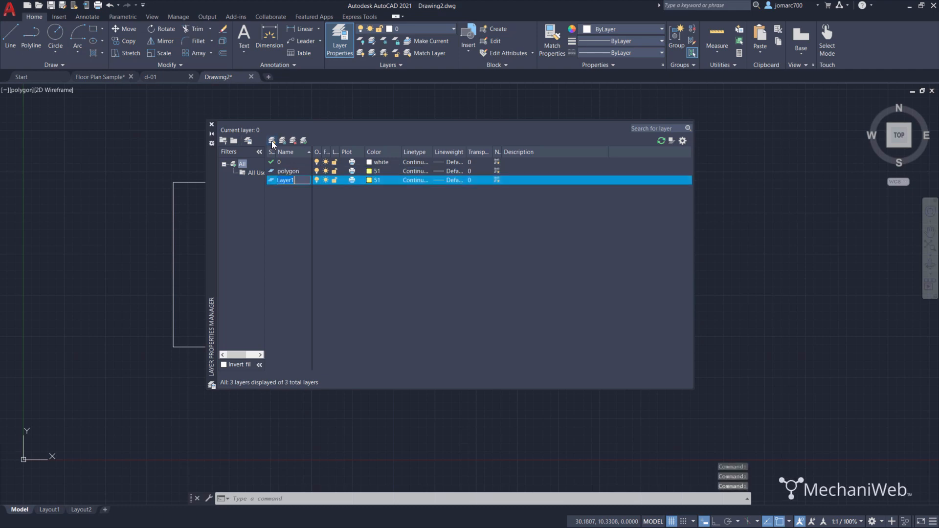
type("spli")
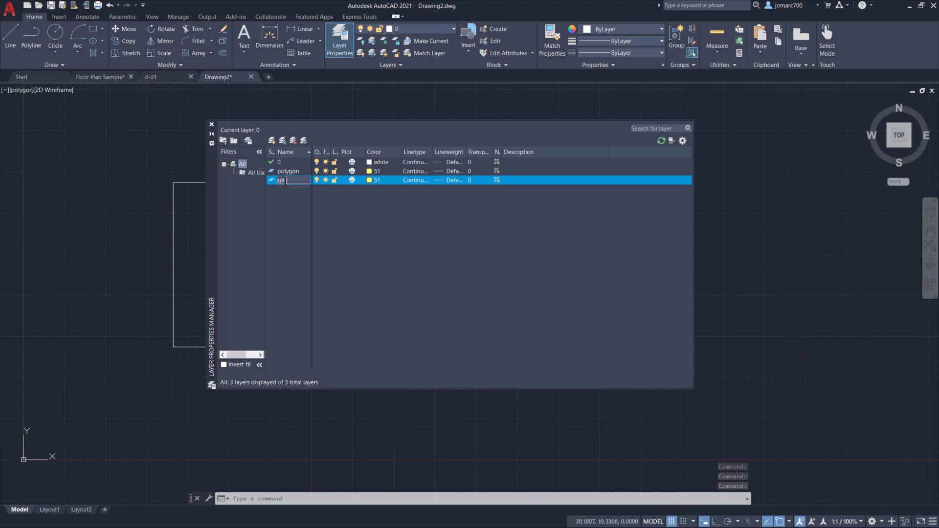
type("nes")
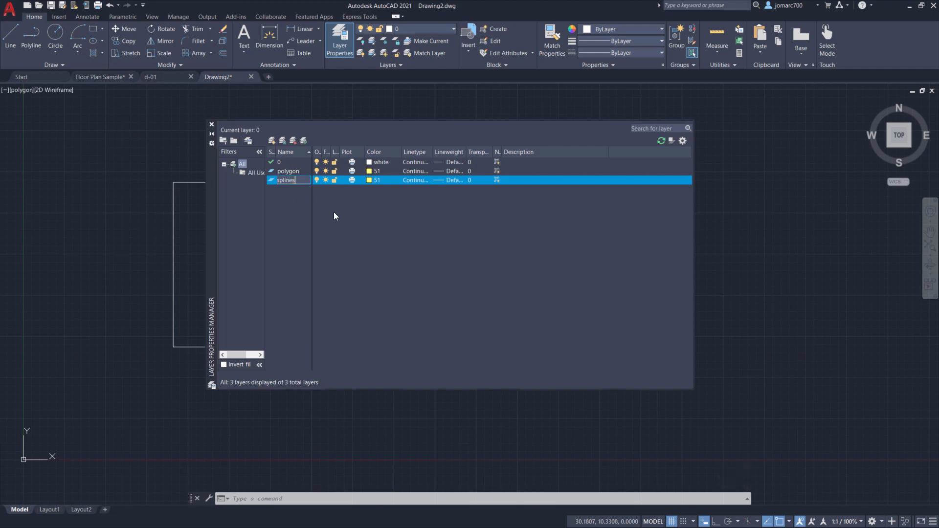
key("Return")
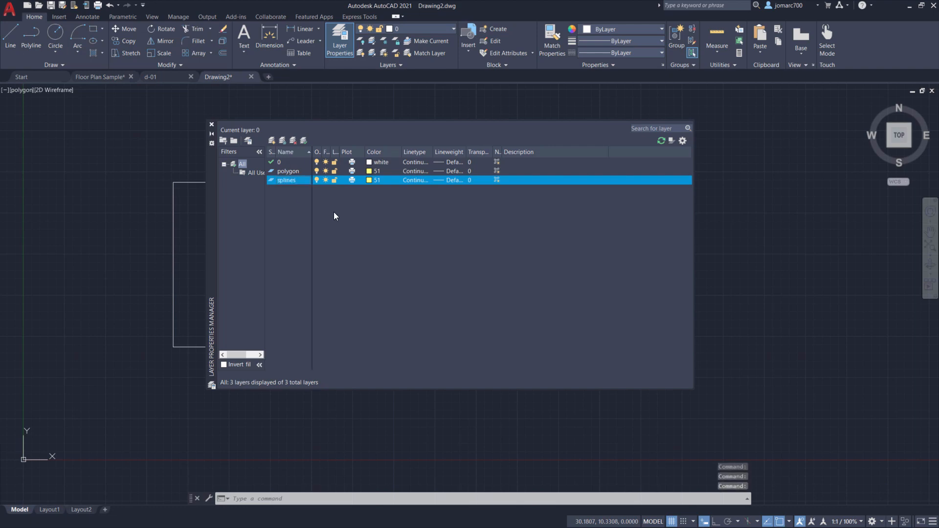
left_click(369, 180)
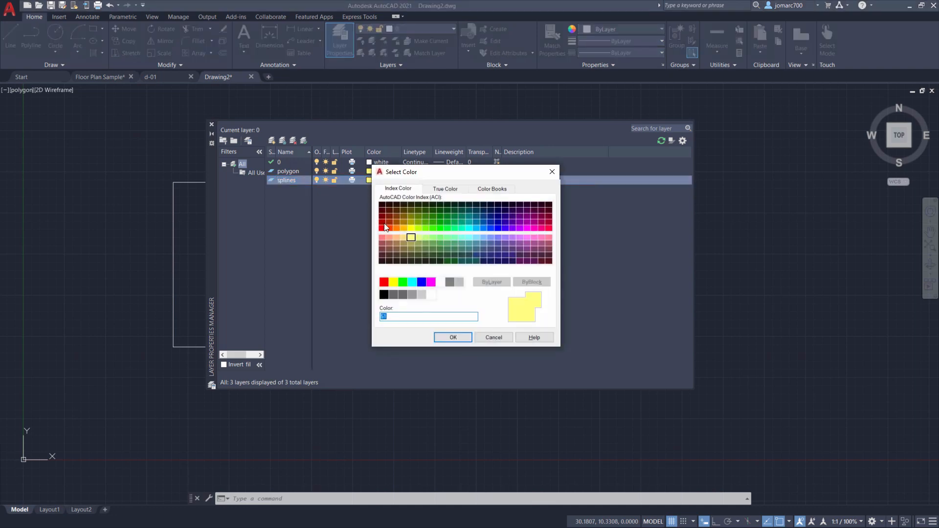
left_click(477, 228)
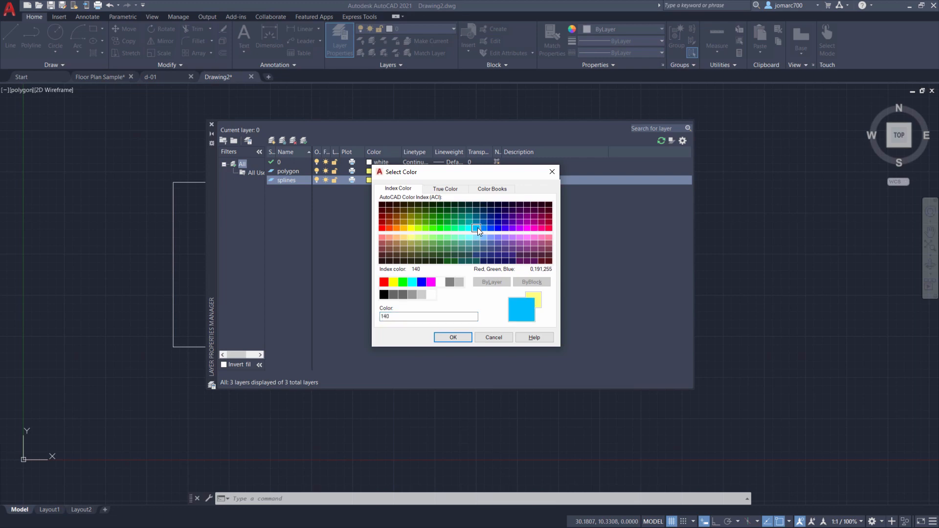
left_click(453, 337)
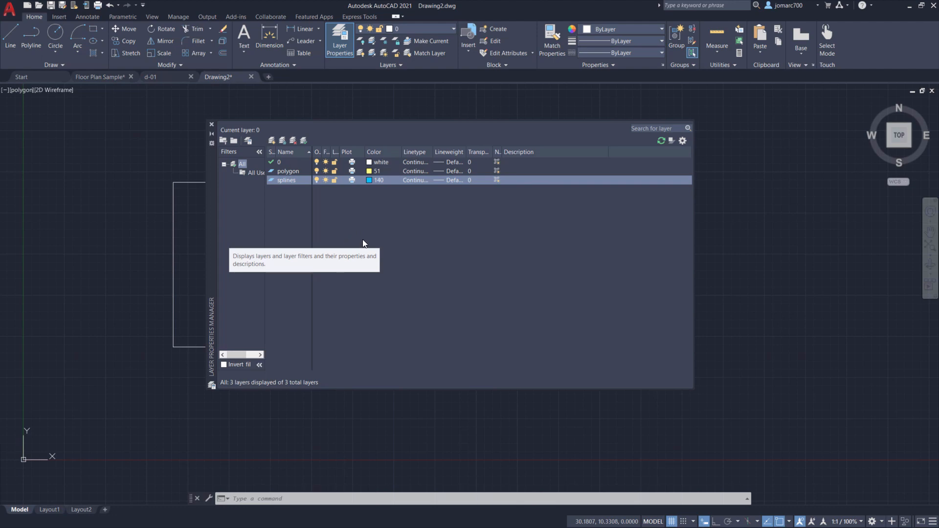
- Close the Layer Properties Manager and make the polygon layer current
left_click(212, 125)
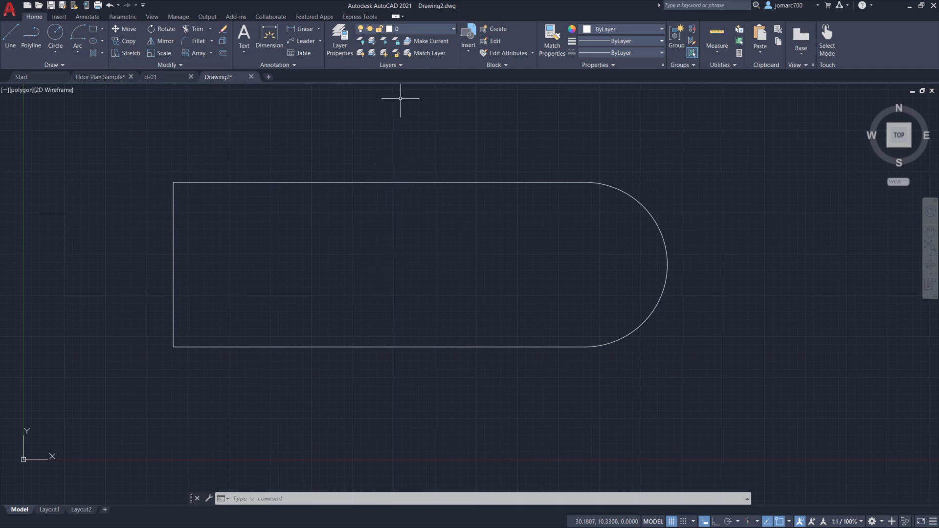
left_click(425, 29)
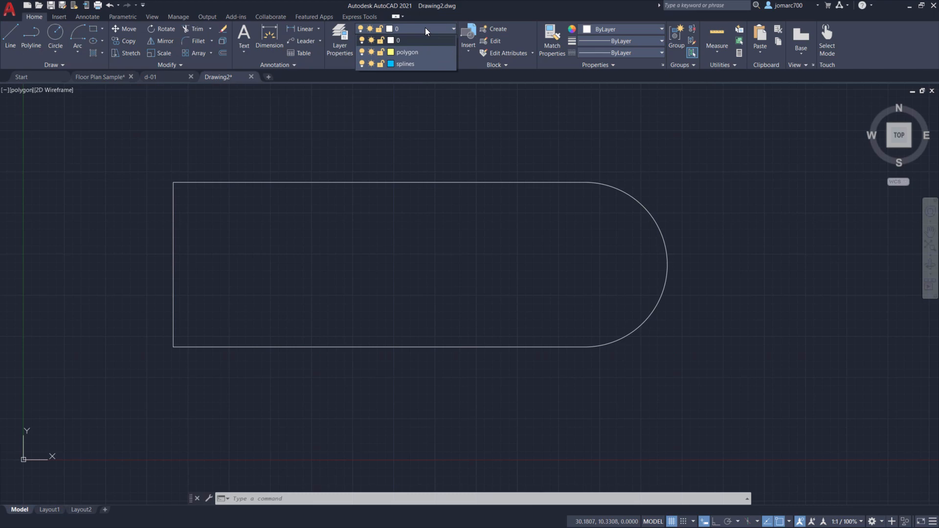
left_click(430, 53)
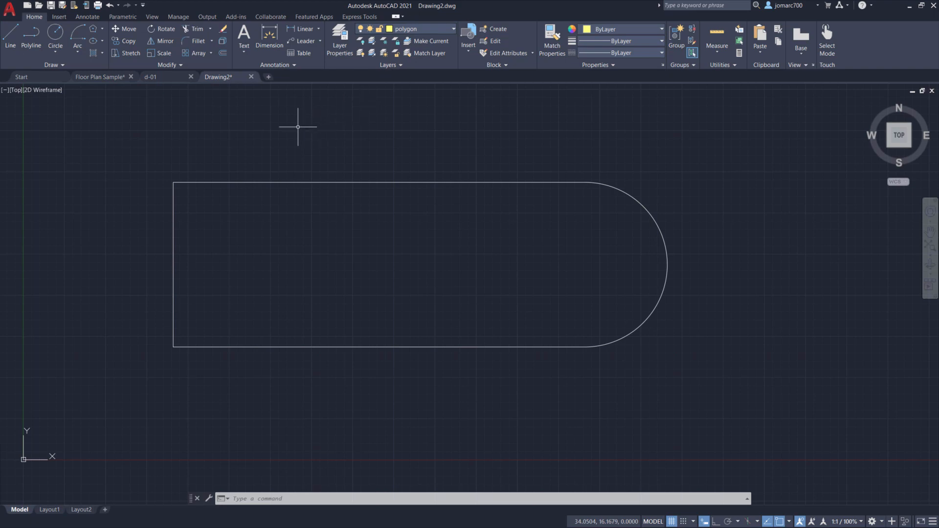
- Draw a 6-sided polygon inscribed in a circle, centered on the arc's center with one vertex at the arc's rightmost point
type("rec")
key("Return")
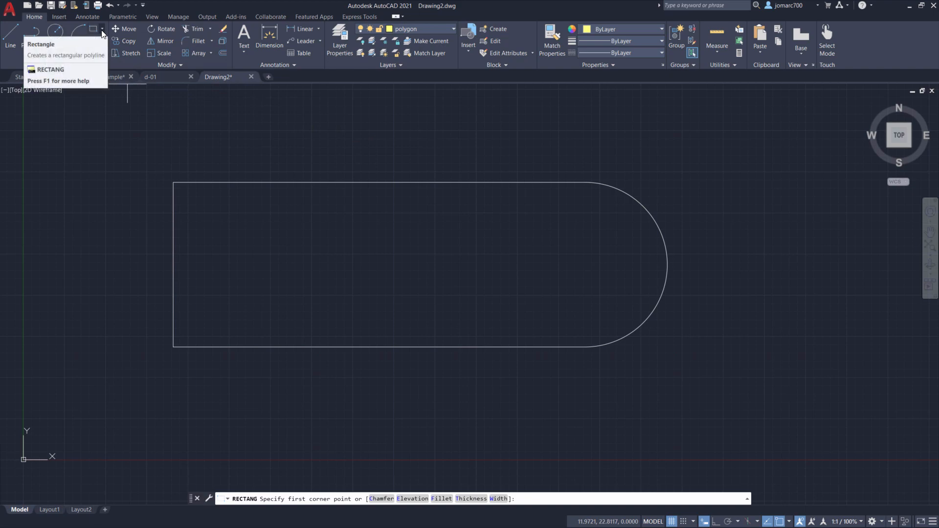
left_click(103, 31)
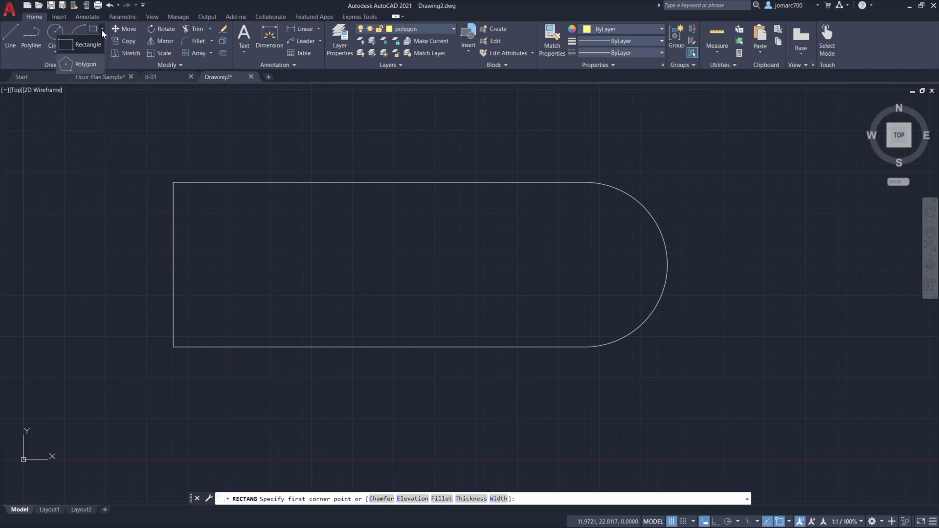
left_click(89, 63)
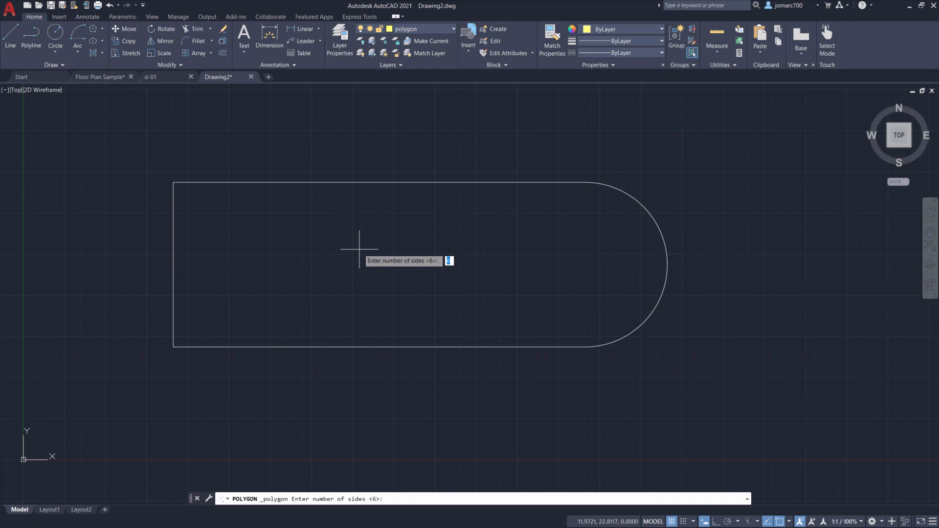
type("6")
key("Return")
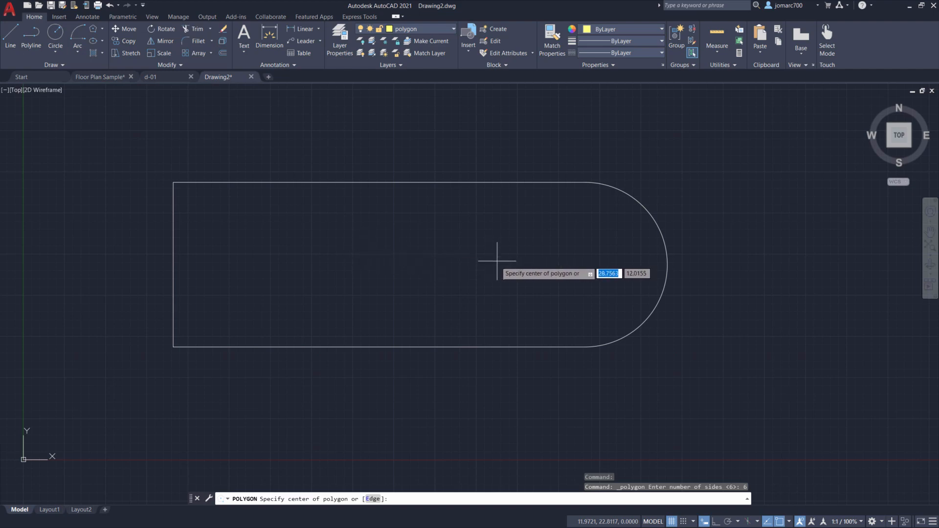
left_click(585, 264)
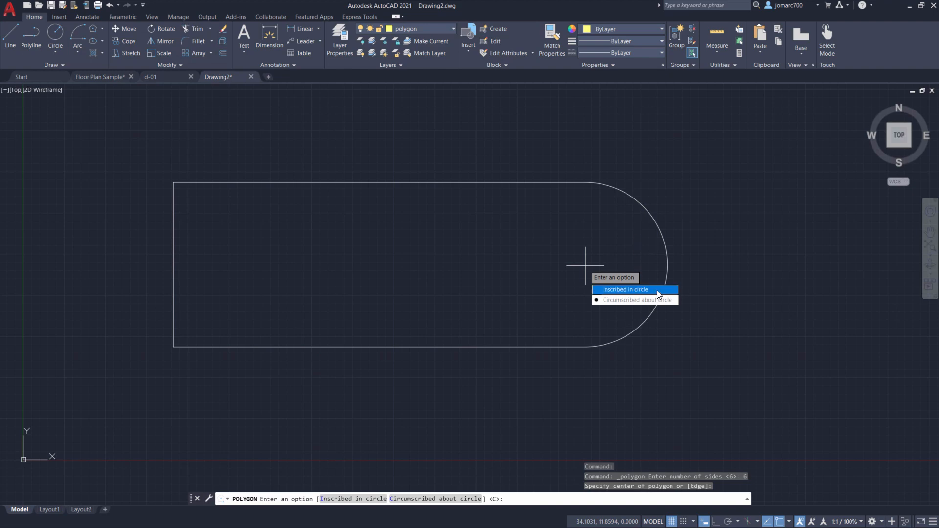
left_click(631, 290)
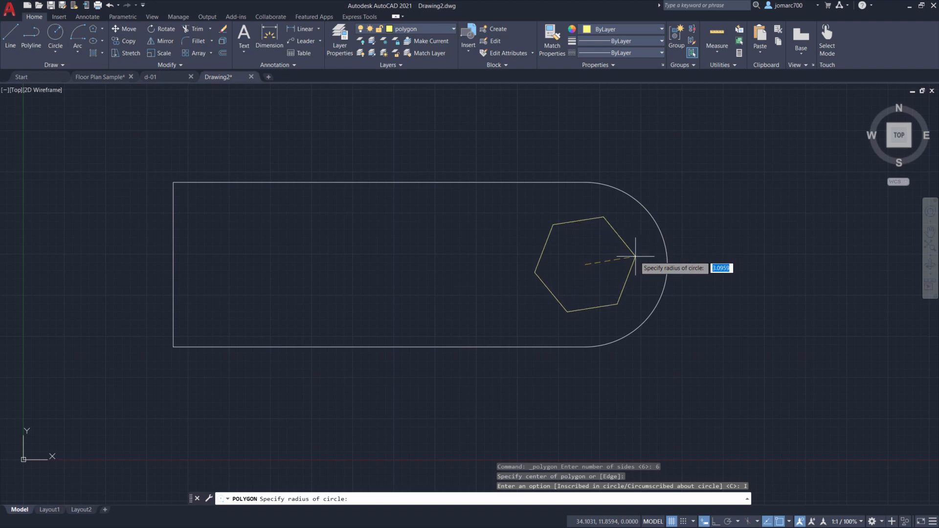
left_click(668, 265)
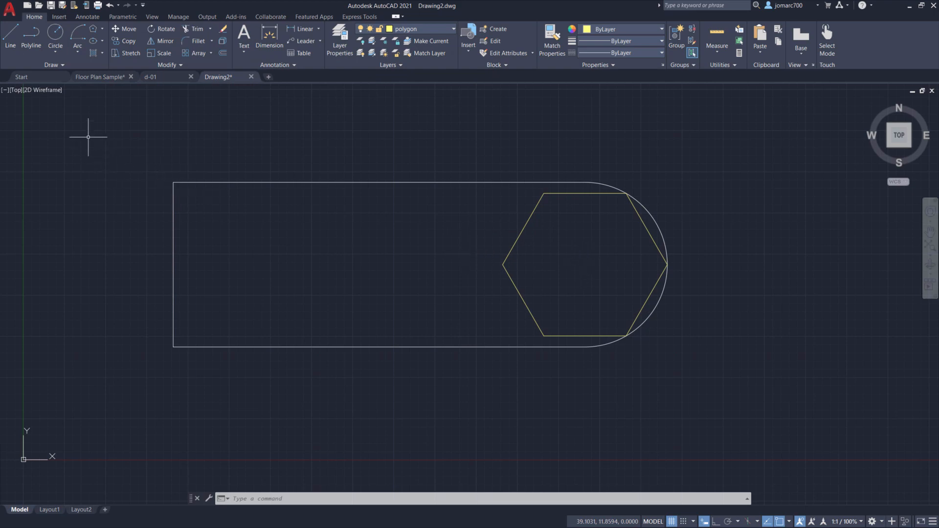
- Keep the additional Draw tools expanded and draw a wavy spline with seven zigzag control vertices between the shape's left side and the hexagon
left_click(60, 65)
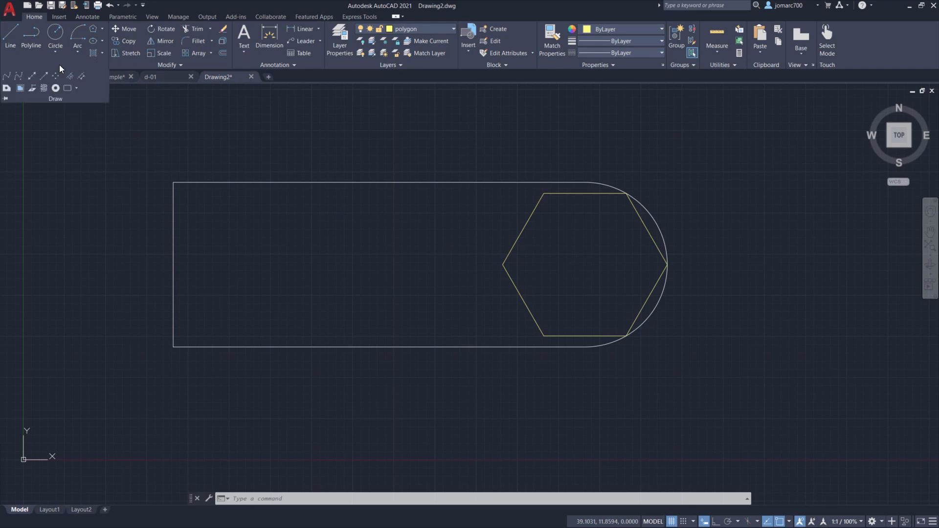
left_click(5, 99)
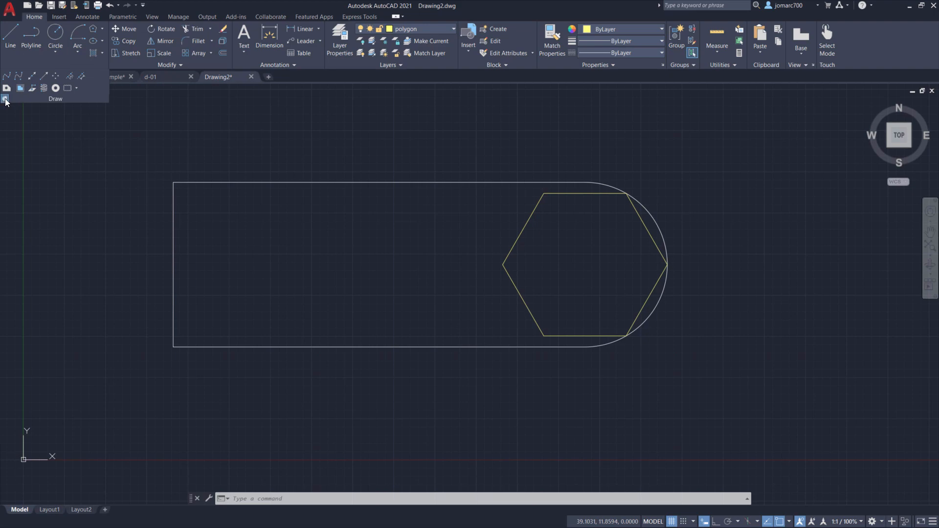
left_click(20, 78)
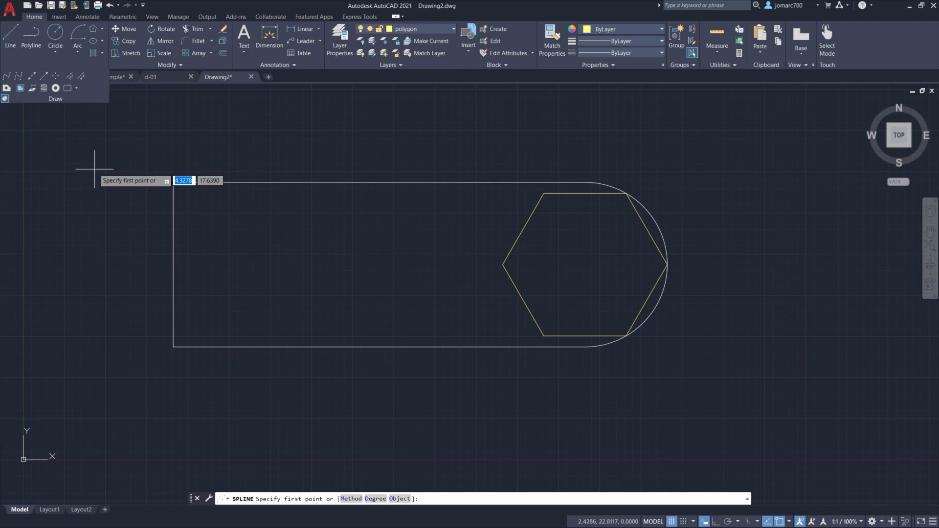
left_click(183, 274)
left_click(230, 217)
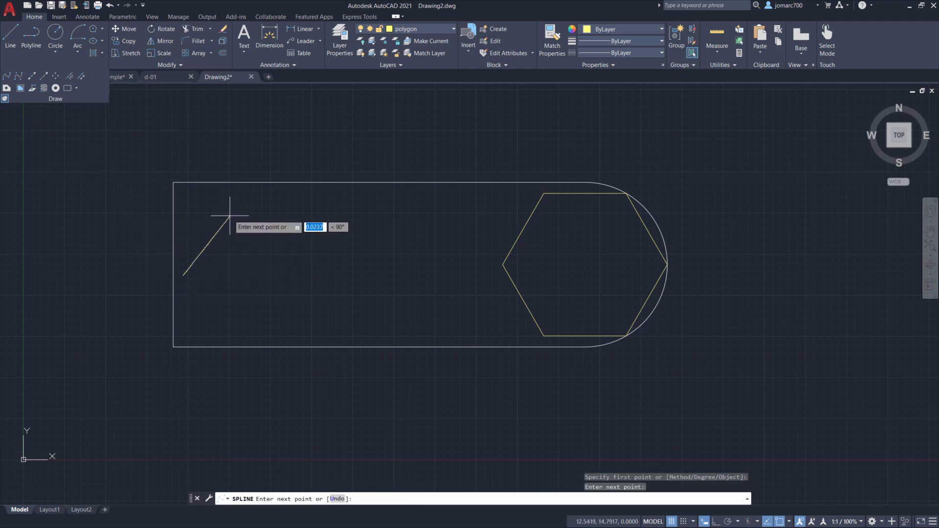
left_click(289, 323)
left_click(350, 217)
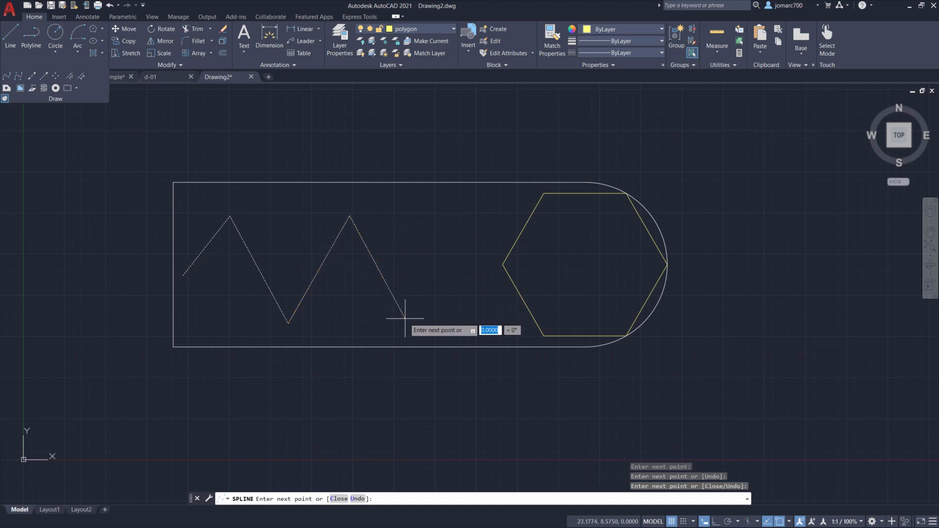
left_click(406, 318)
left_click(448, 226)
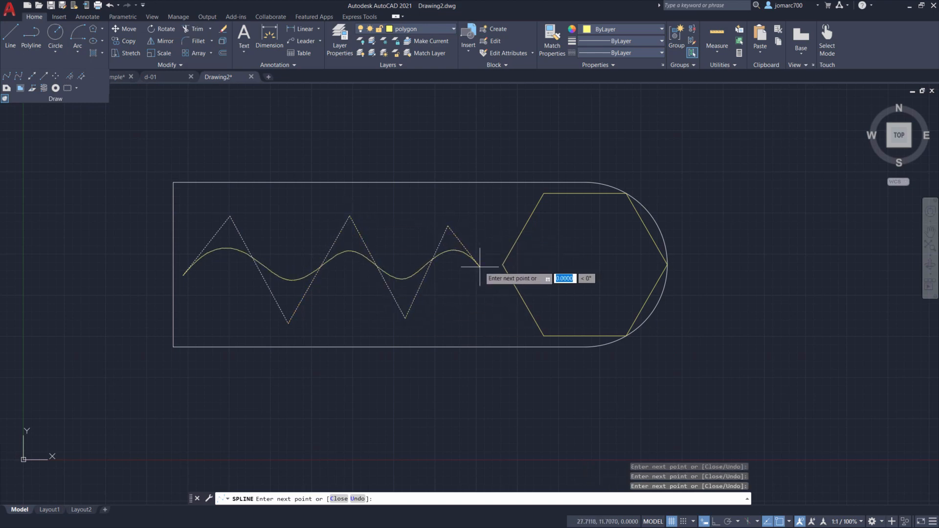
key("Return")
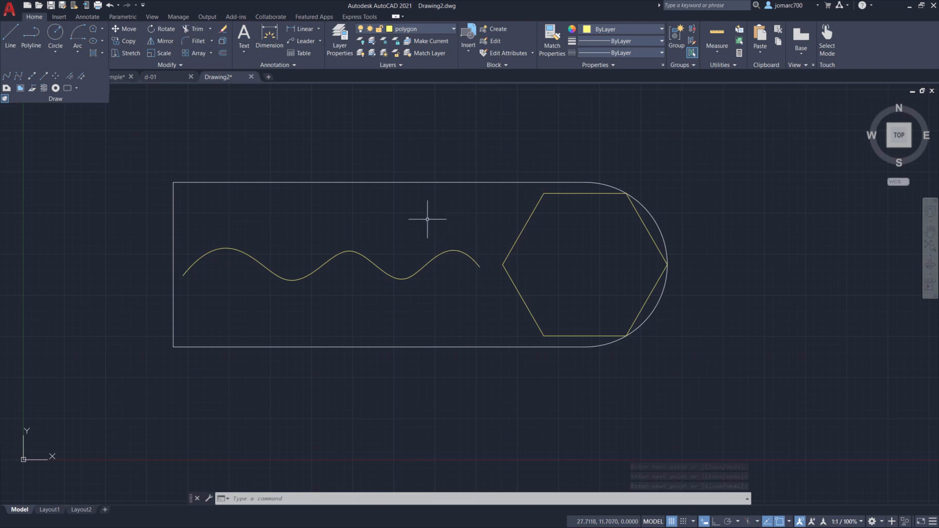
- Exaggerate the spline's waves by stretching its first two upper control vertices above the outline and its two lower ones below it
left_click(351, 251)
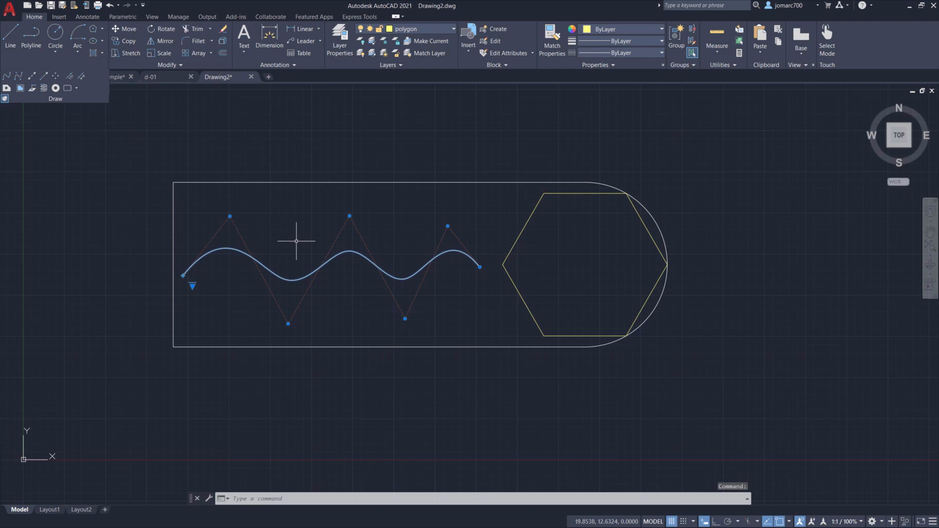
mouse_move(230, 216)
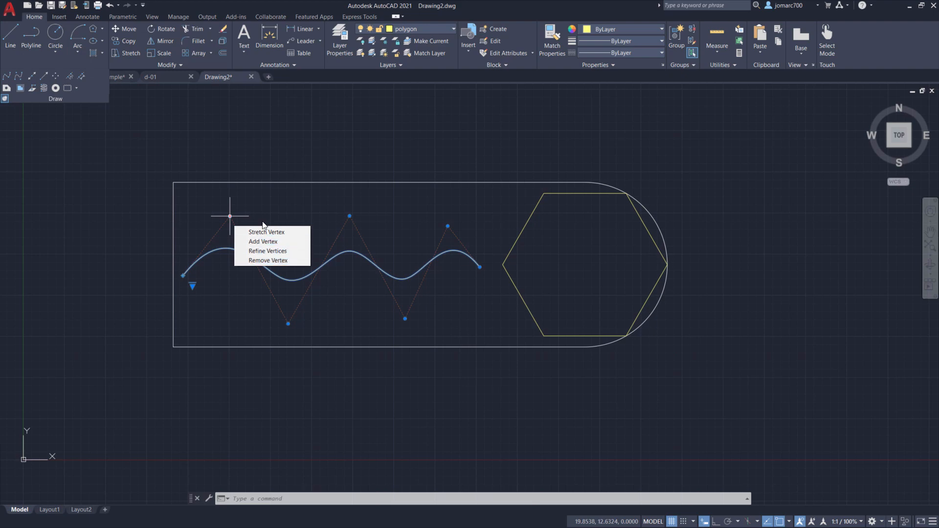
left_click(230, 216)
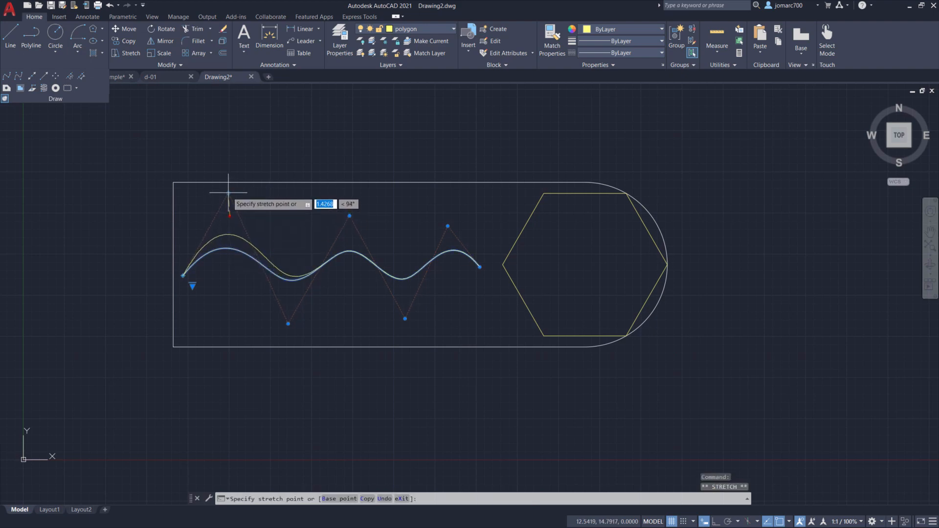
left_click(231, 153)
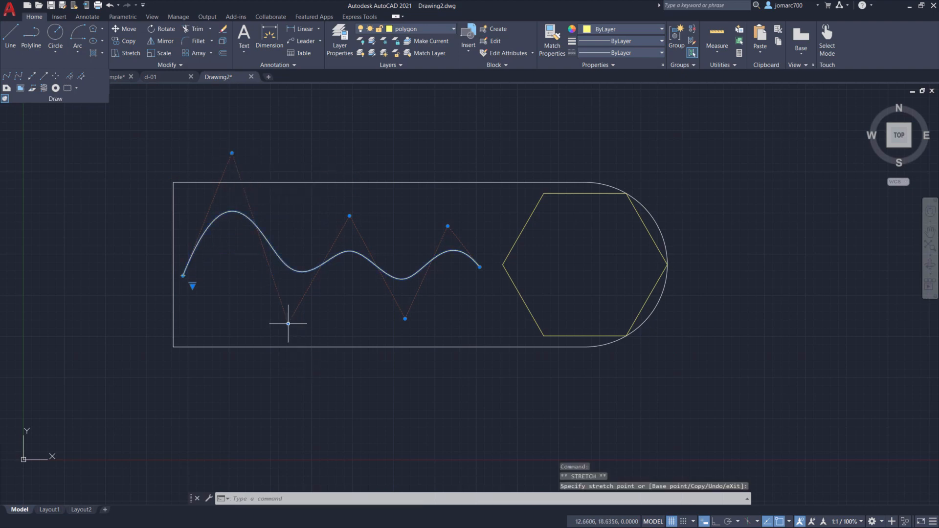
left_click(289, 324)
left_click(292, 390)
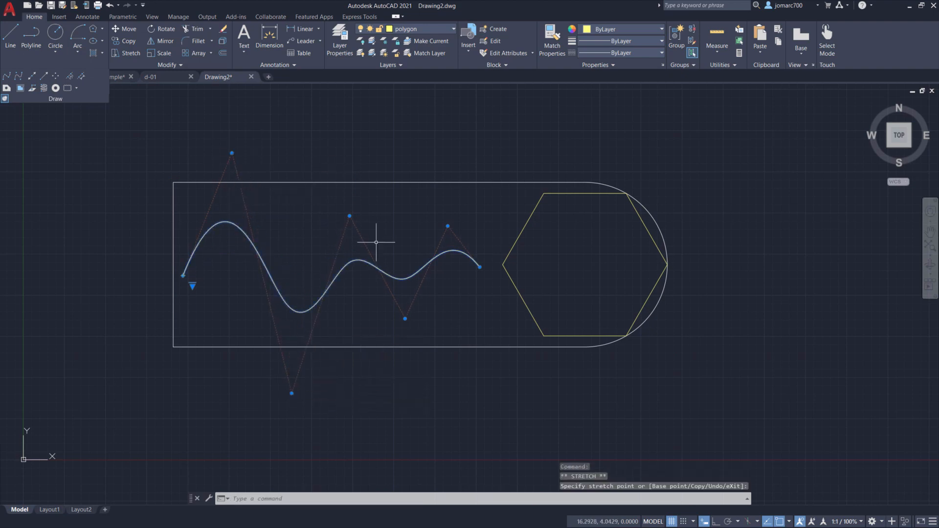
left_click(350, 216)
left_click(363, 142)
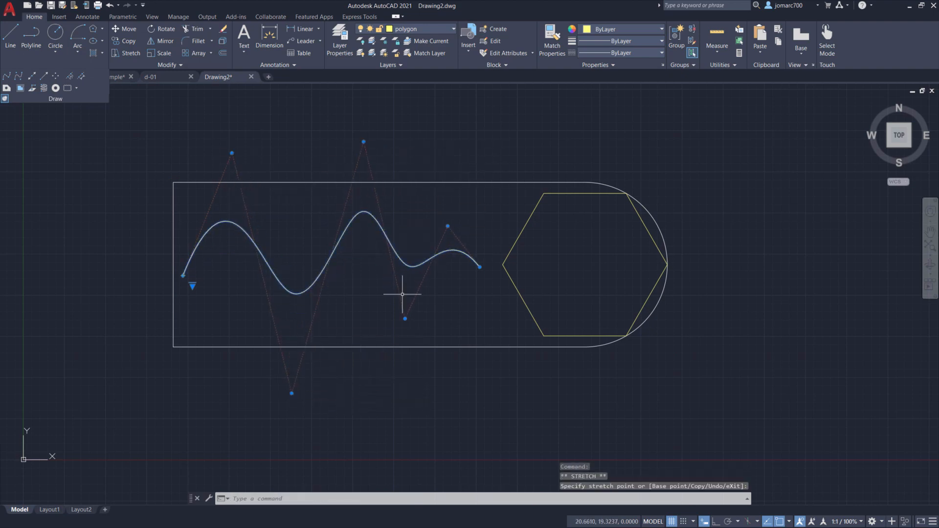
left_click(405, 318)
left_click(417, 416)
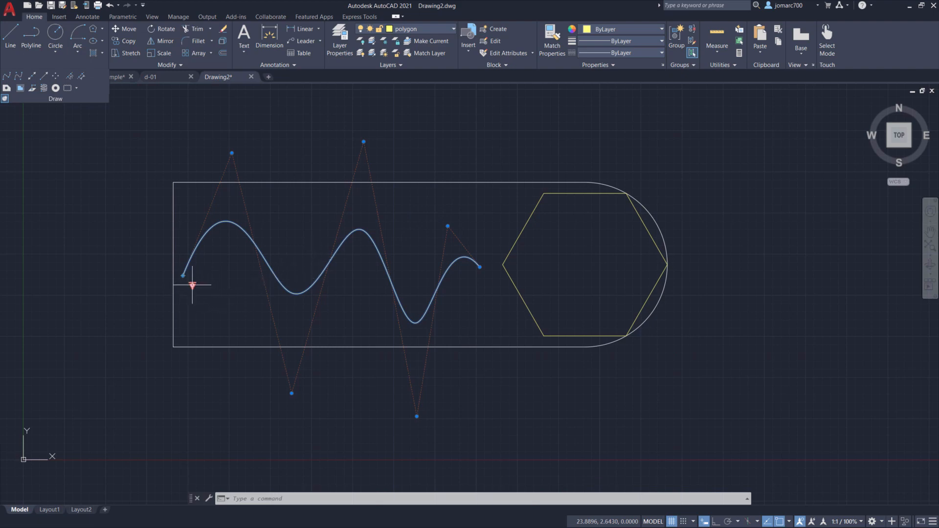
- Switch the spline to Fit points, then move its first interior point down, the second up and the third toward the hexagon
mouse_move(193, 287)
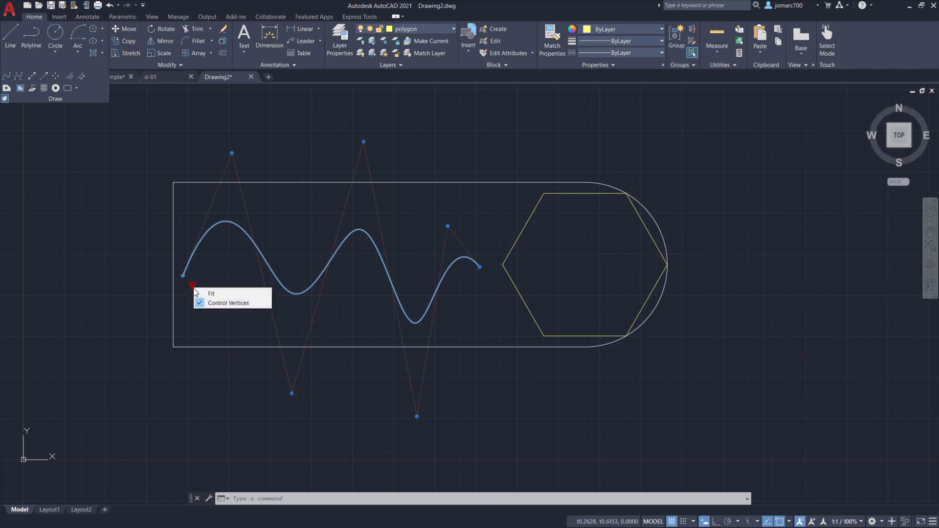
left_click(227, 295)
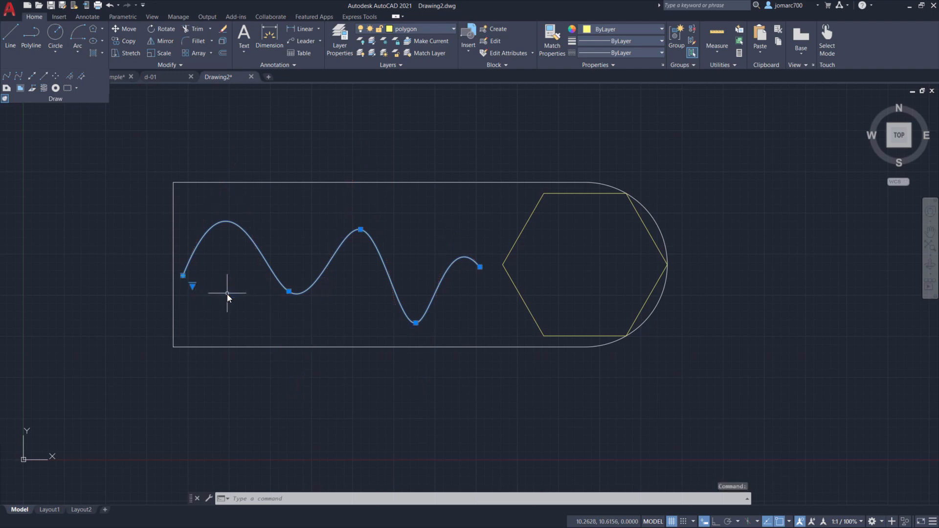
left_click(288, 291)
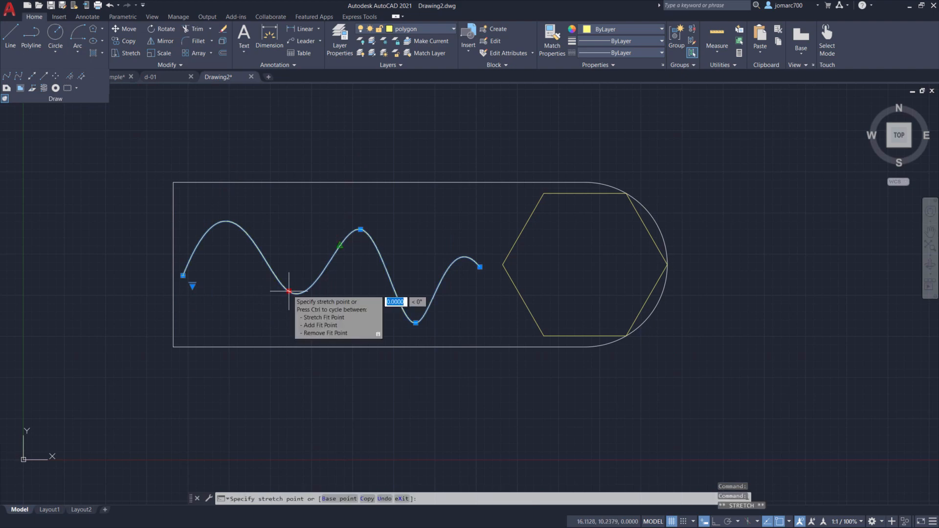
left_click(289, 321)
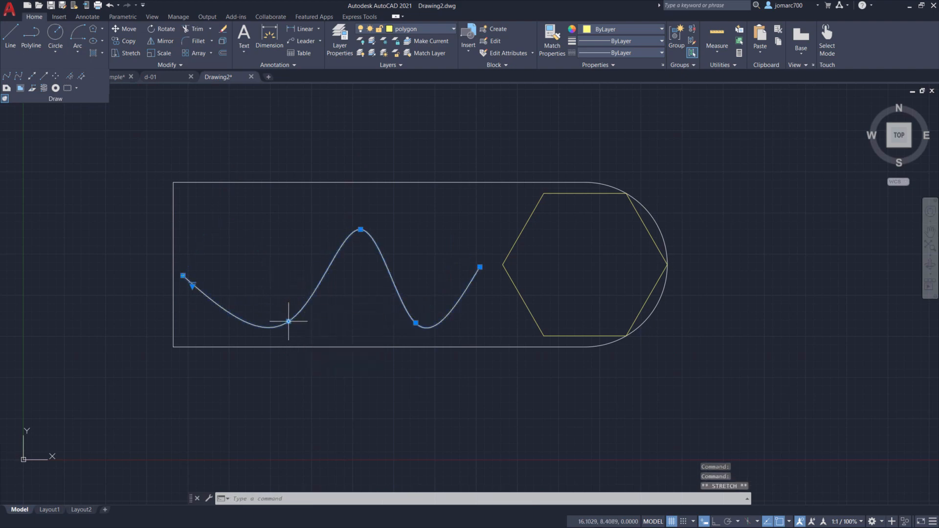
left_click(362, 231)
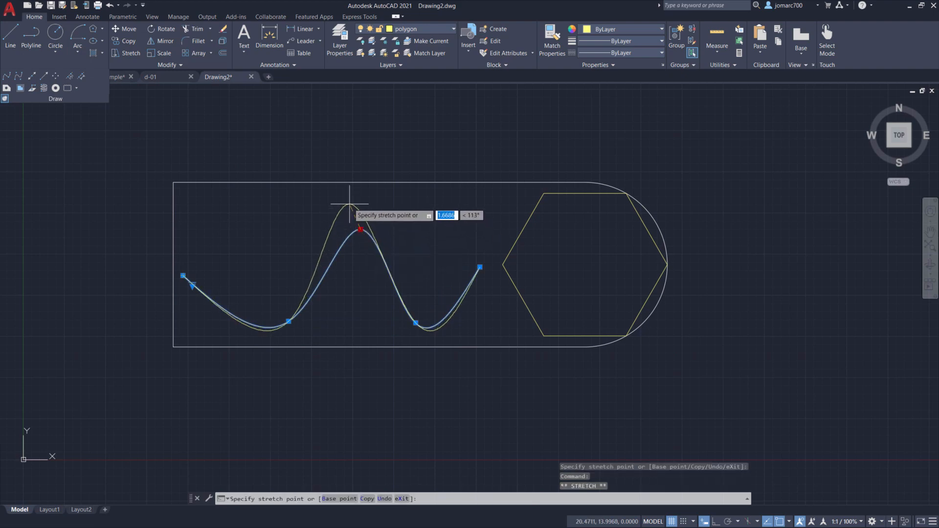
left_click(350, 202)
left_click(417, 323)
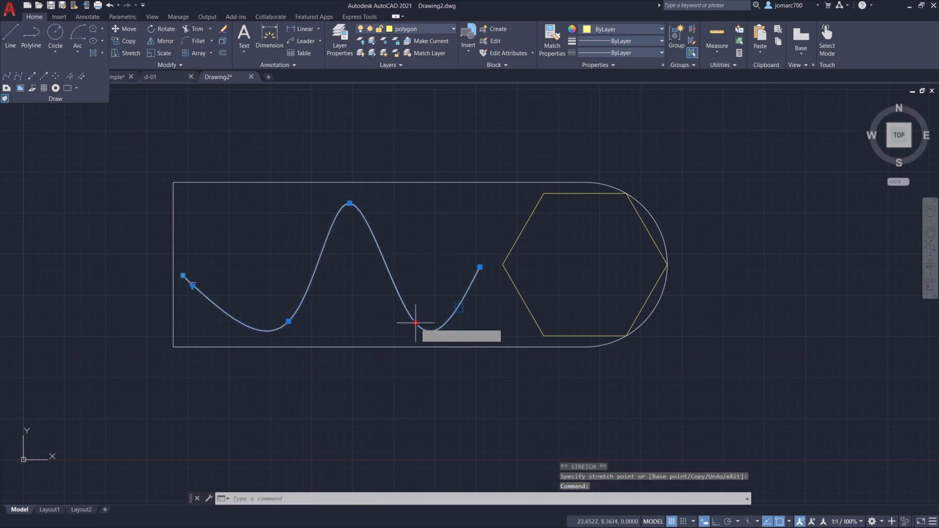
left_click(460, 313)
key("Escape")
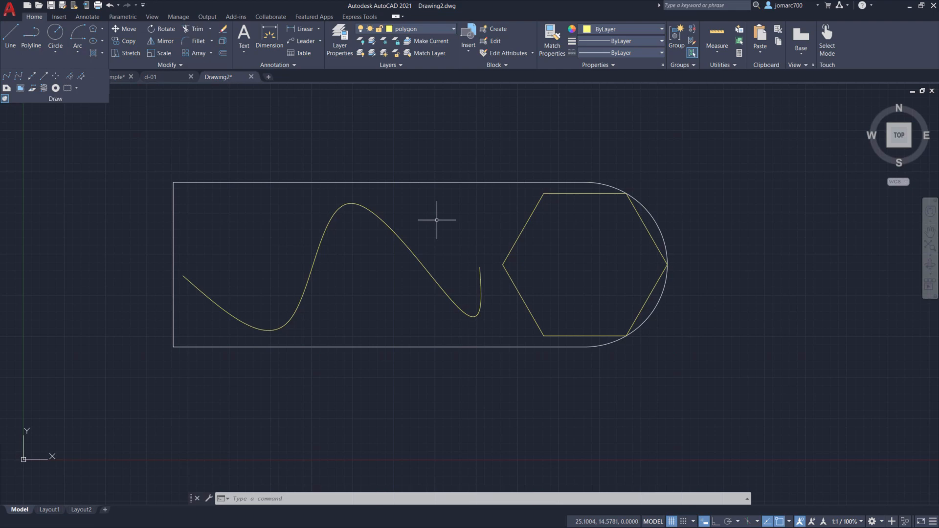
- Move the spline to the splines layer and deselect it
left_click(390, 227)
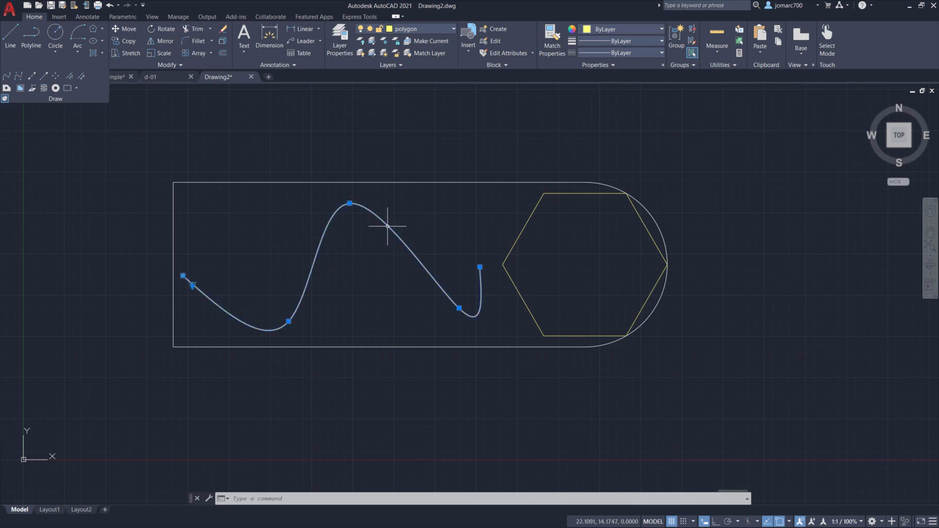
left_click(424, 31)
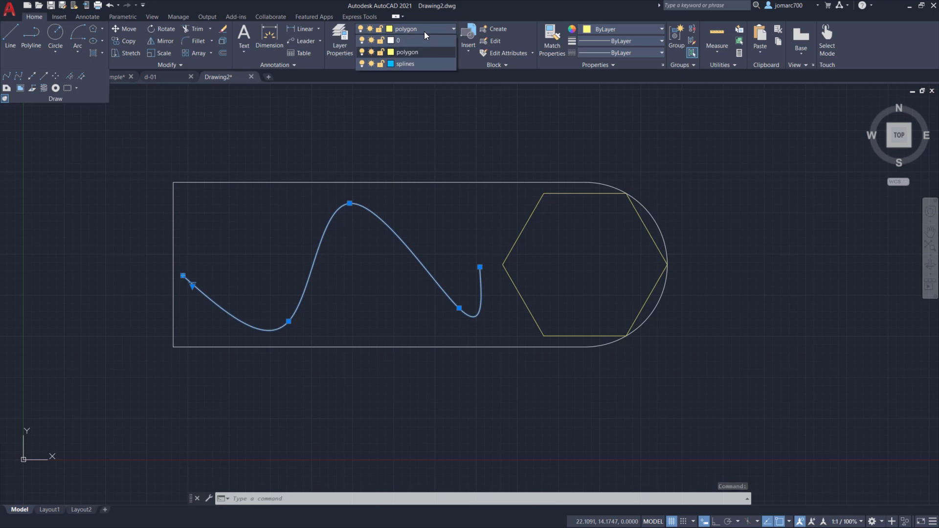
left_click(418, 63)
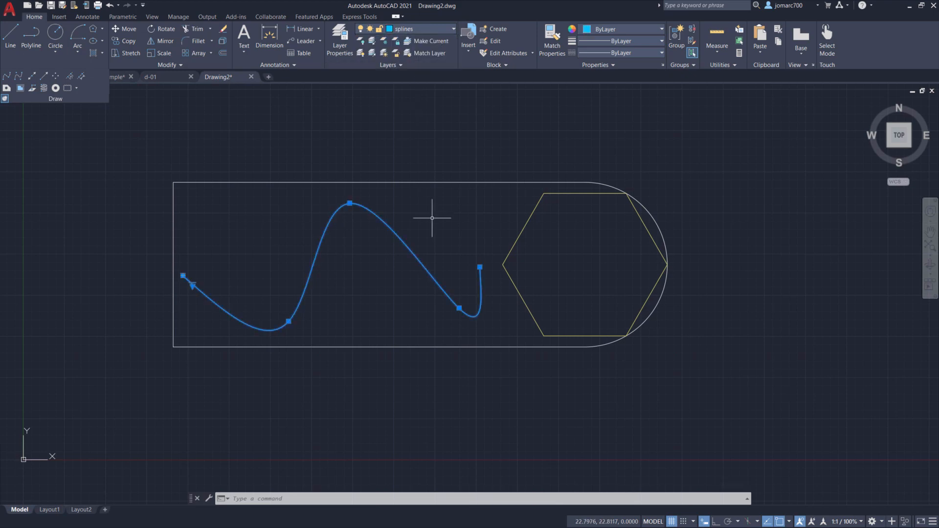
key("Escape")
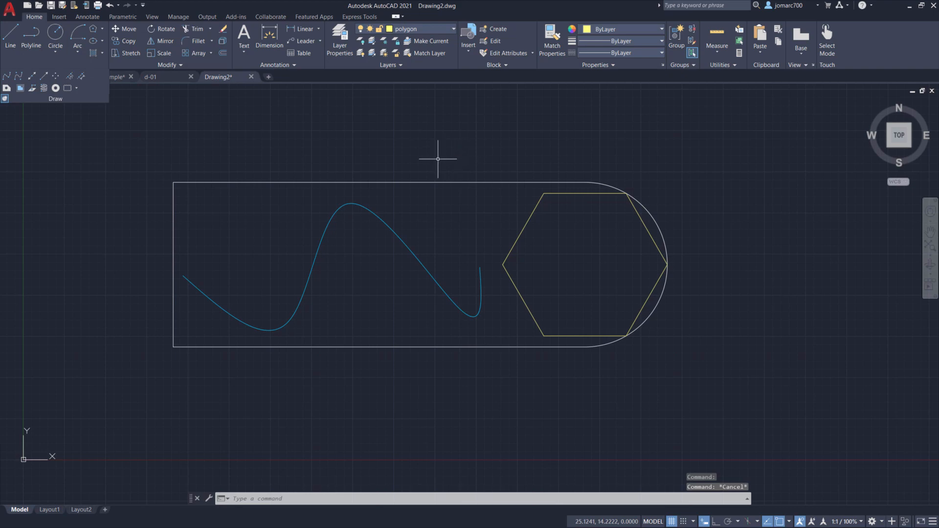
- Create a layer named polyline in the Layer Properties Manager and set its color to index color 10
type("La")
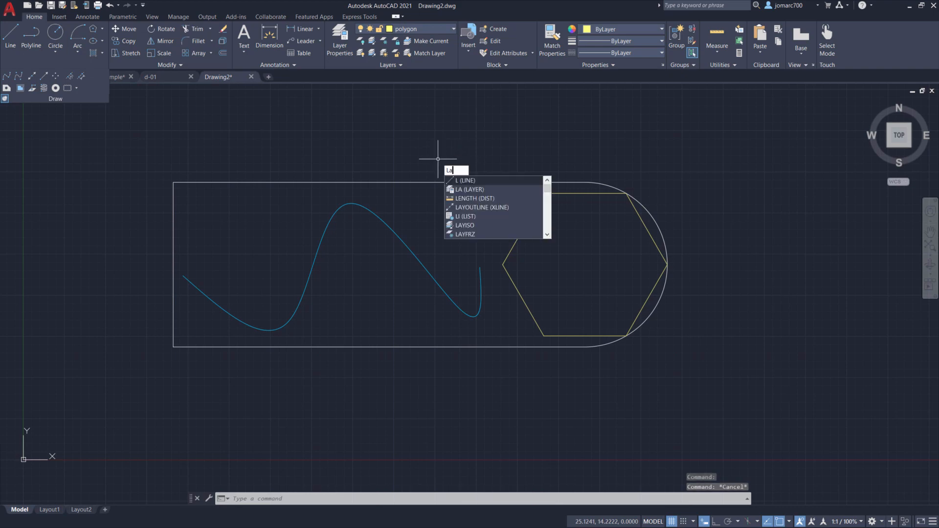
key("Return")
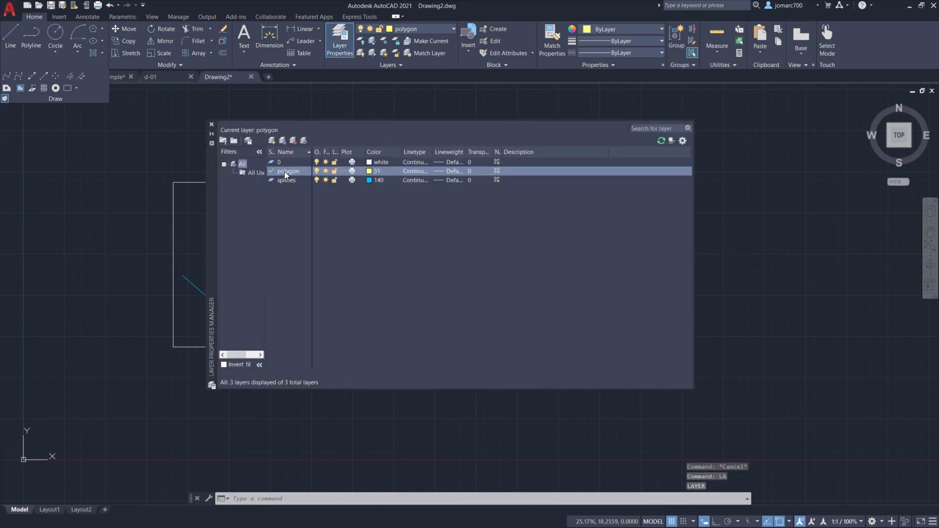
left_click(272, 140)
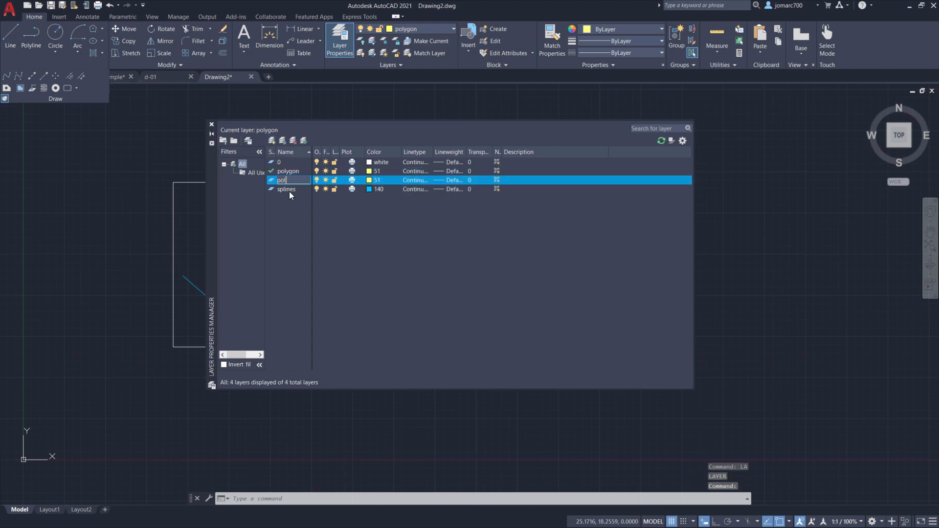
type("polyn")
key("BackSpace")
type("l")
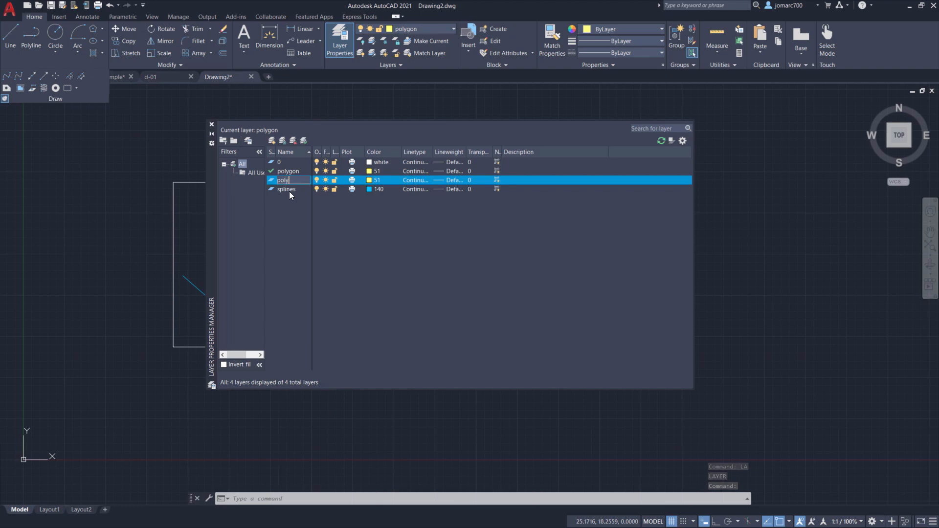
type("ine")
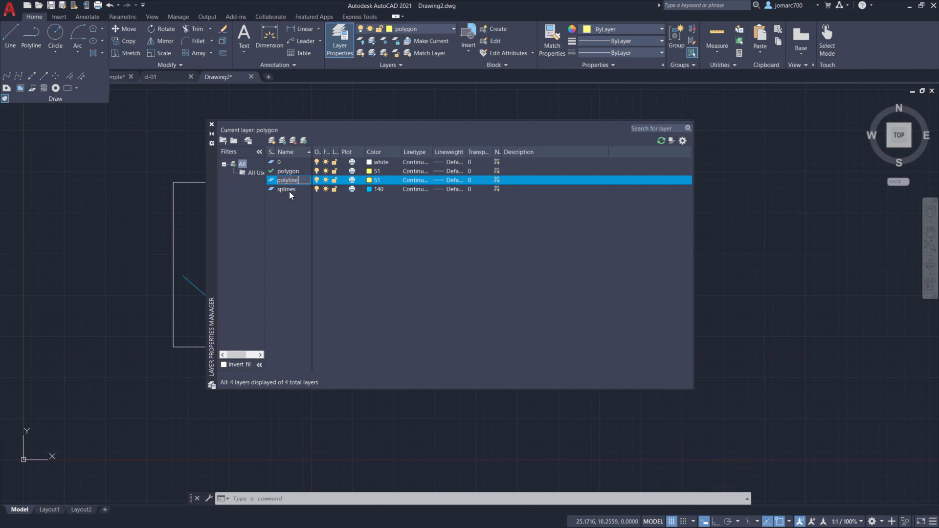
key("Return")
left_click(370, 181)
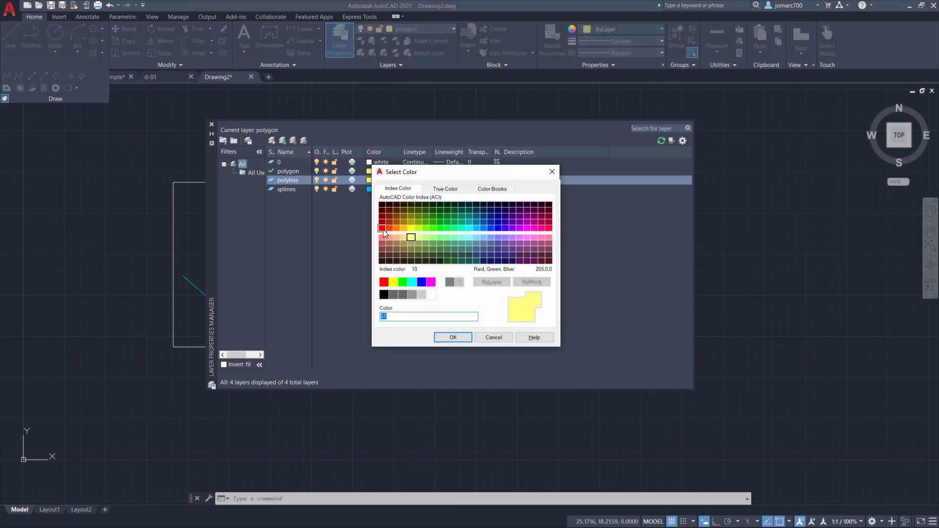
left_click(383, 230)
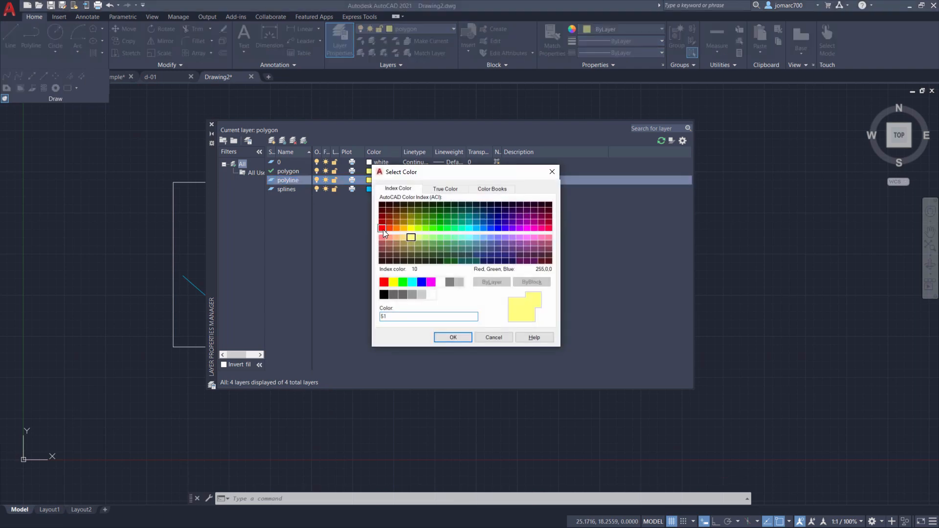
left_click(453, 338)
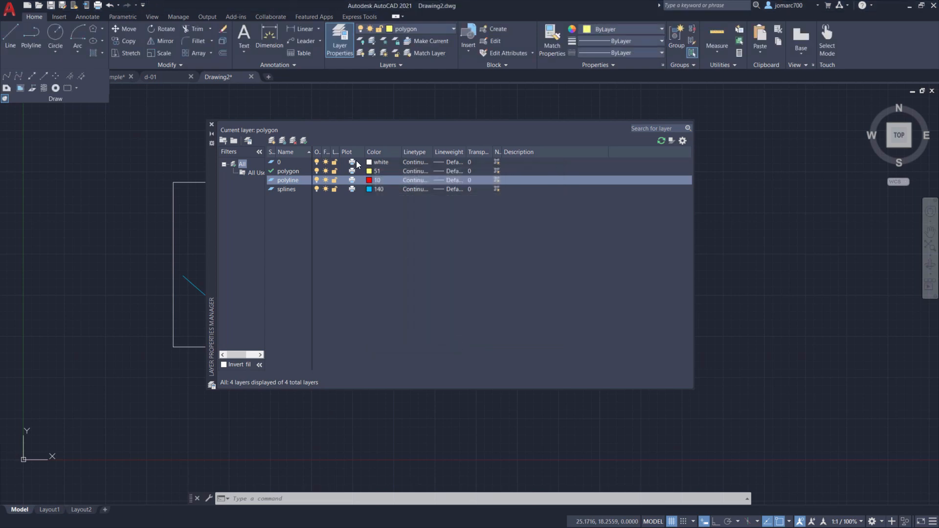
- Make the polyline layer current and close the Layer Properties Manager
left_click(284, 181)
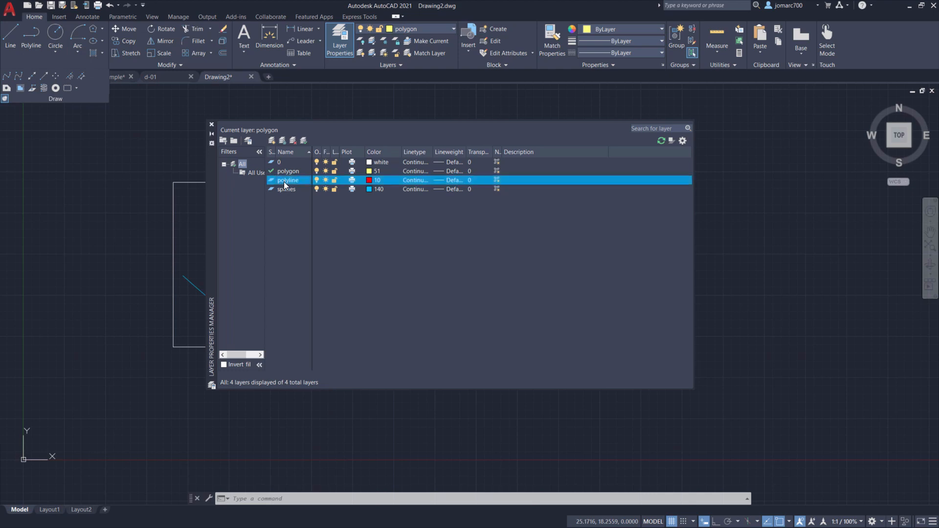
left_click(304, 140)
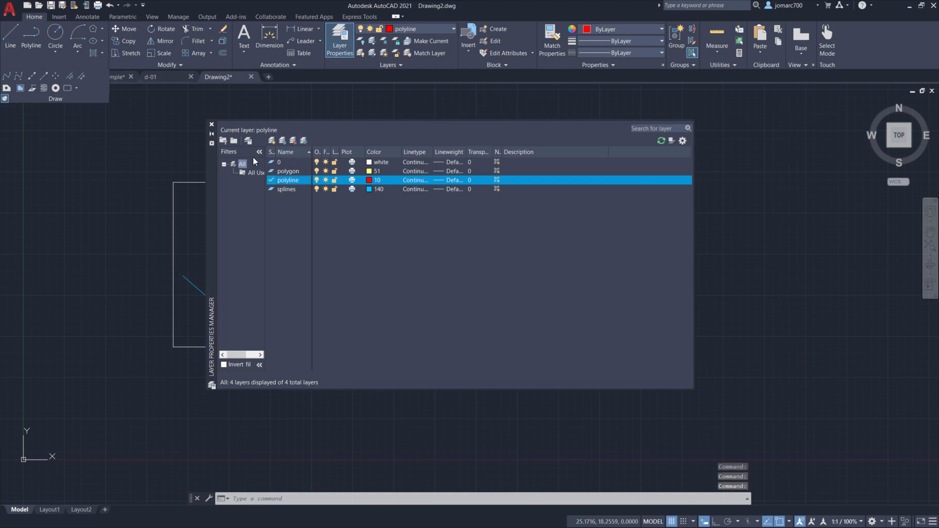
left_click(212, 125)
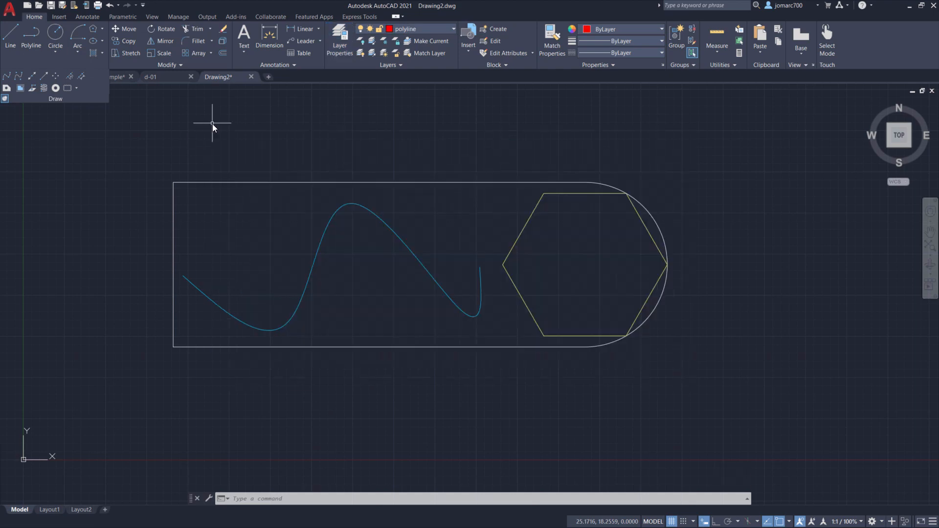
- Move the round-ended outline around the spline and hexagon to the polyline layer and deselect it
left_click(241, 182)
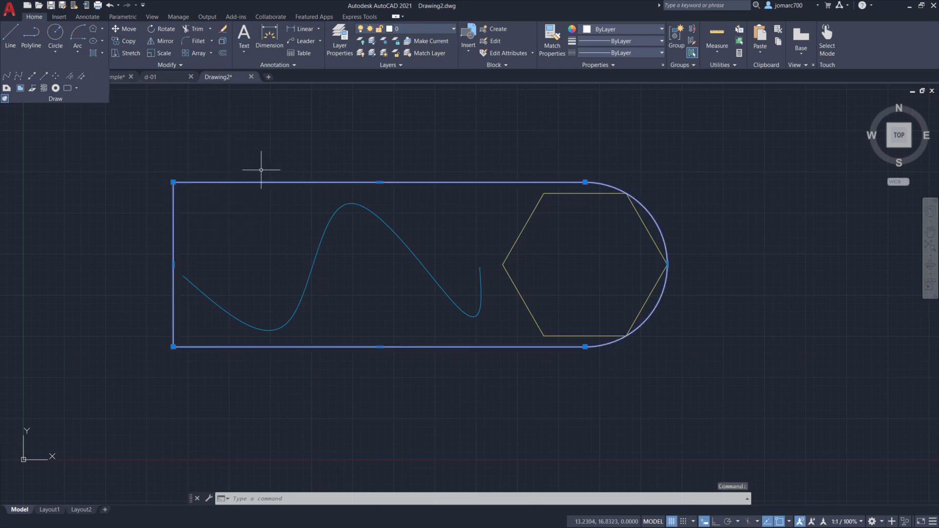
left_click(417, 28)
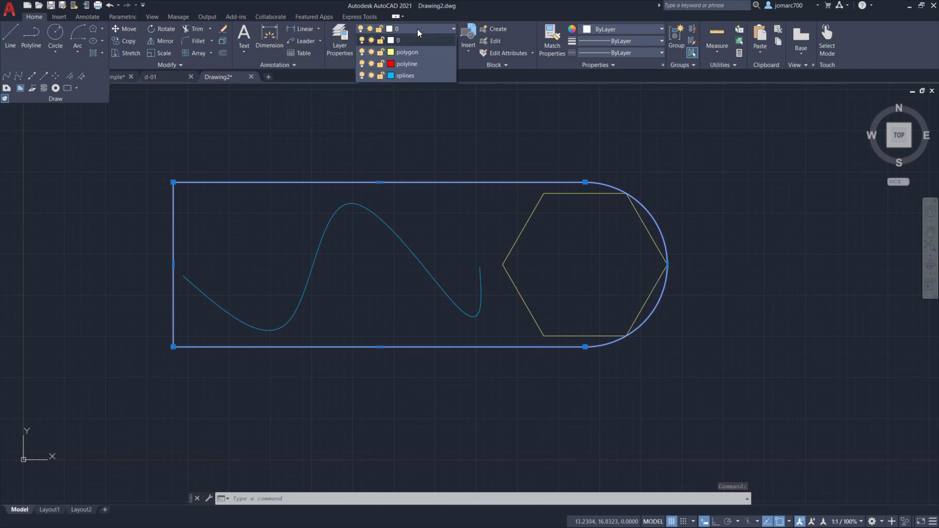
left_click(419, 64)
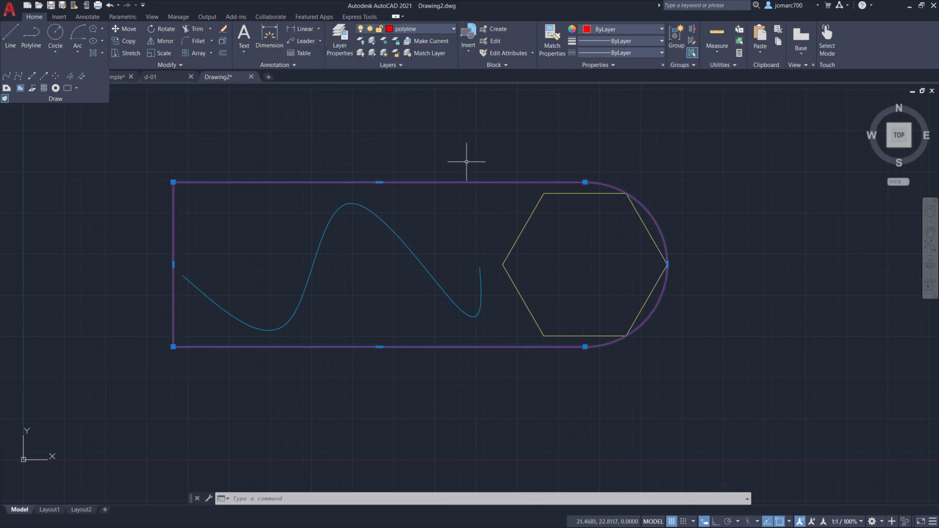
key("Escape")
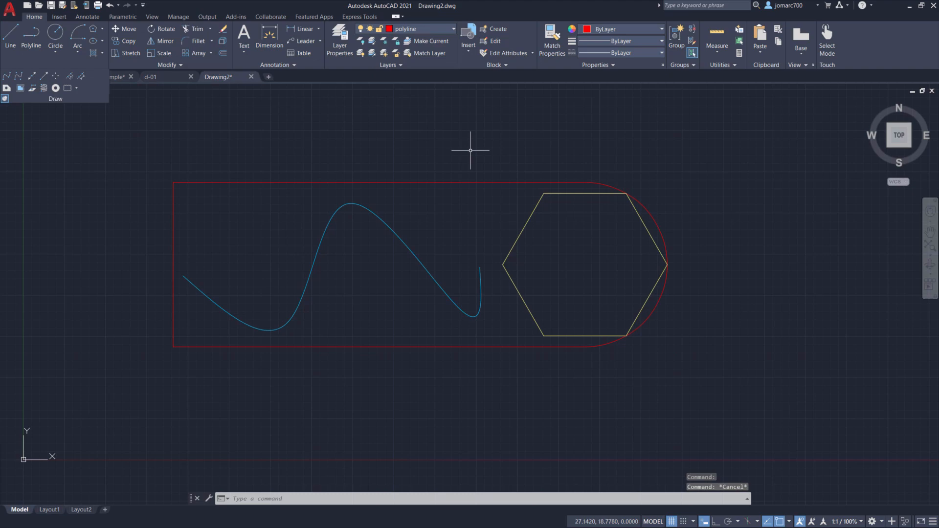
- Save the drawing as d-02 in the ExerciseFiles folder and unpin the expanded Draw tools
scroll(473, 148, "up", 1)
scroll(462, 158, "down", 1)
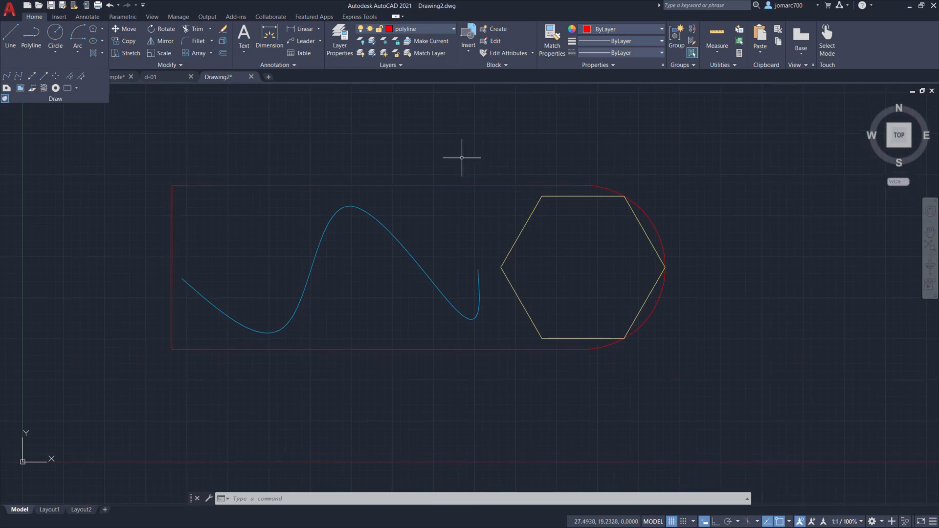
key("ctrl+s")
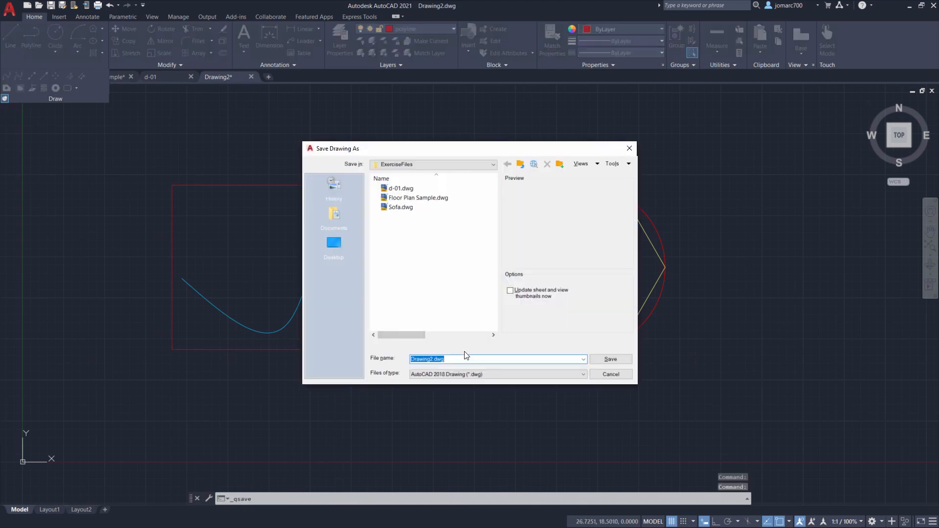
type("d-")
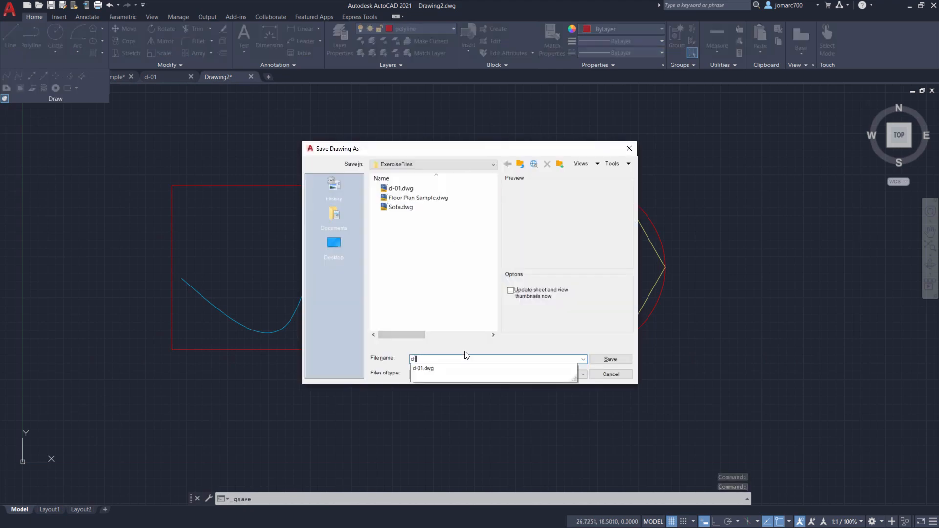
type("02")
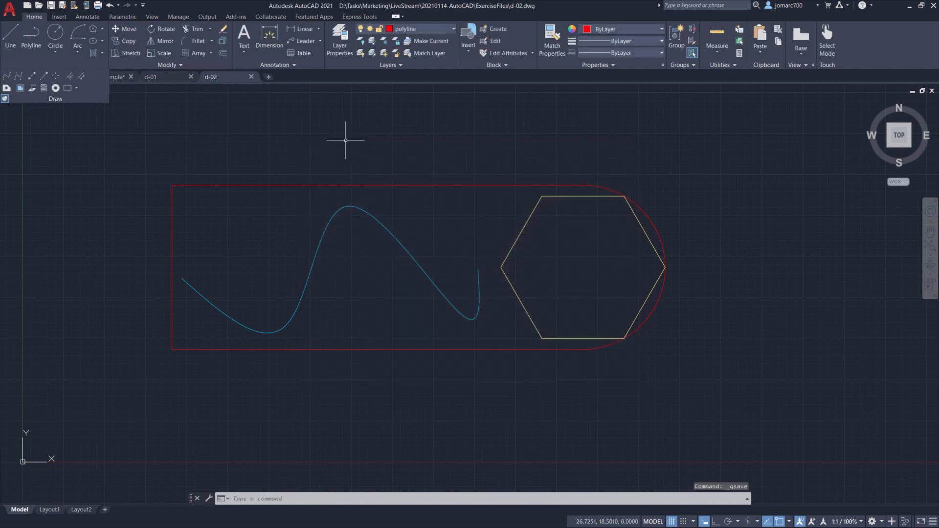
left_click(5, 99)
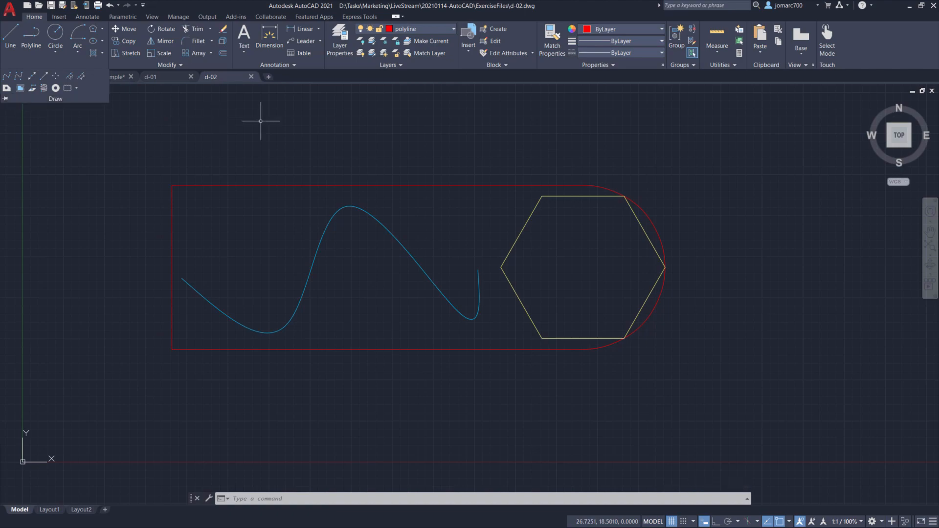